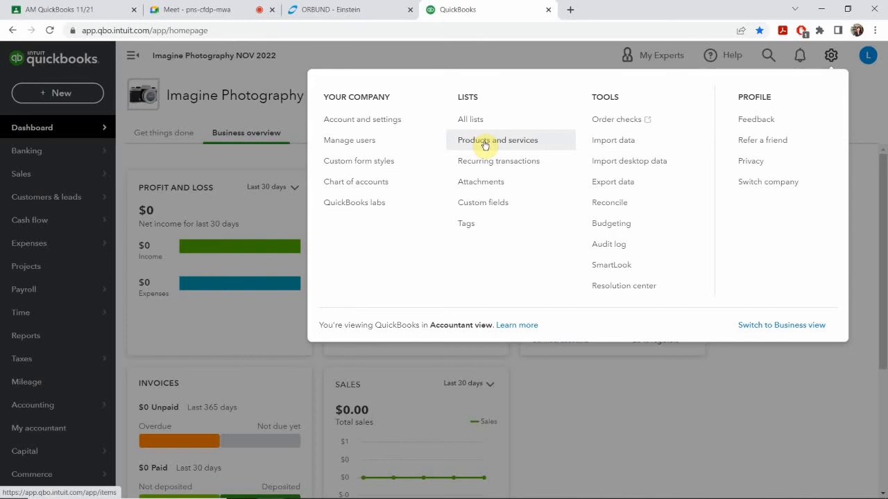
# Open the Products and services list and the overview page of all company lists.
pyautogui.click(485, 144)
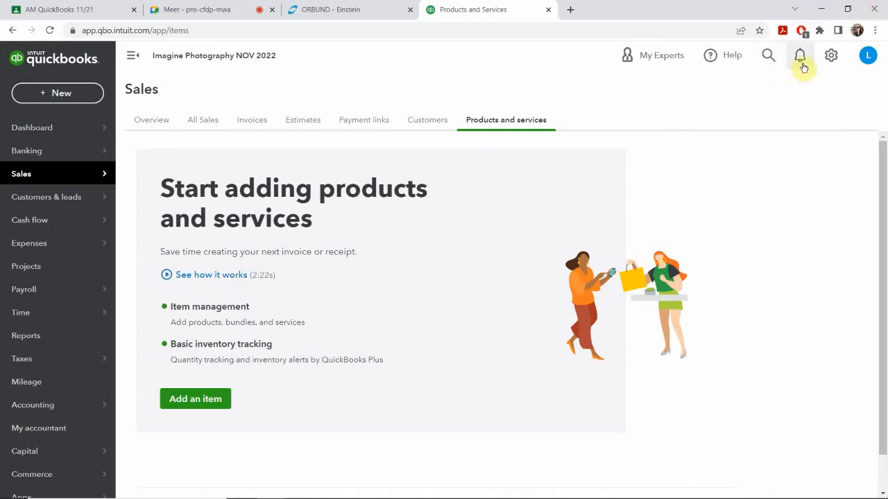
pyautogui.click(831, 55)
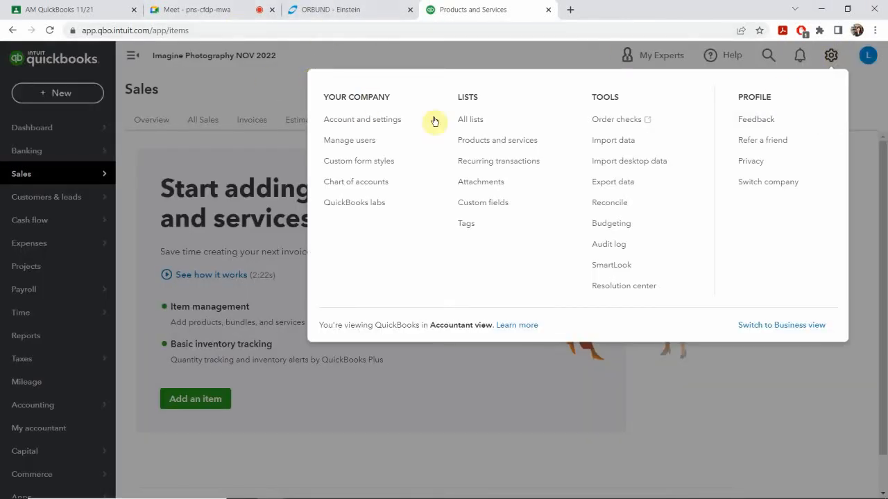
pyautogui.click(474, 120)
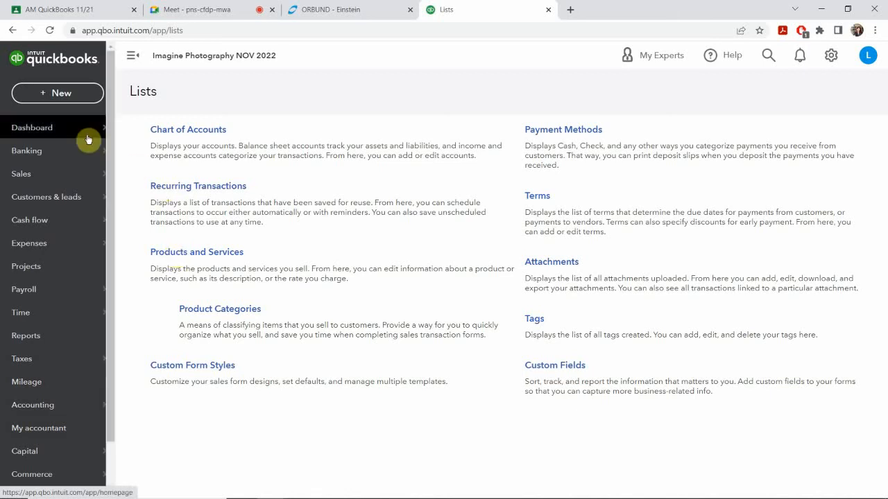
# Open the Products and services page of the Sales section and look over its options for adding items.
pyautogui.moveTo(18, 184)
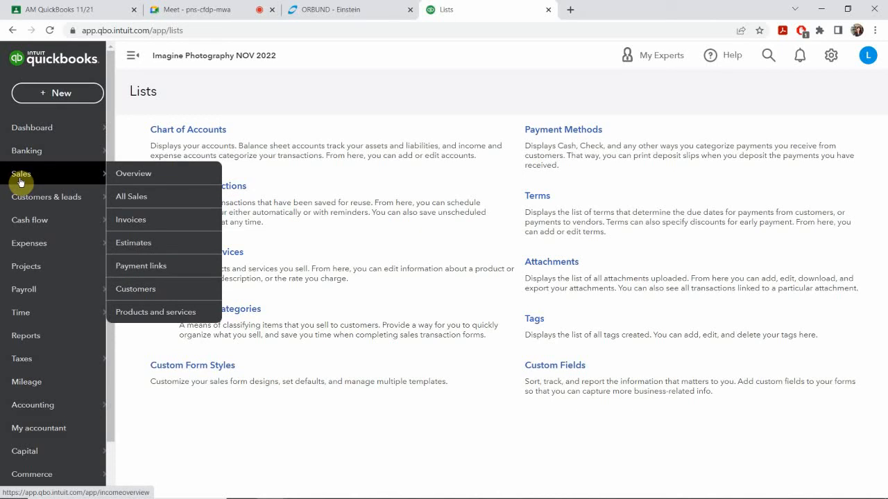
pyautogui.moveTo(95, 310)
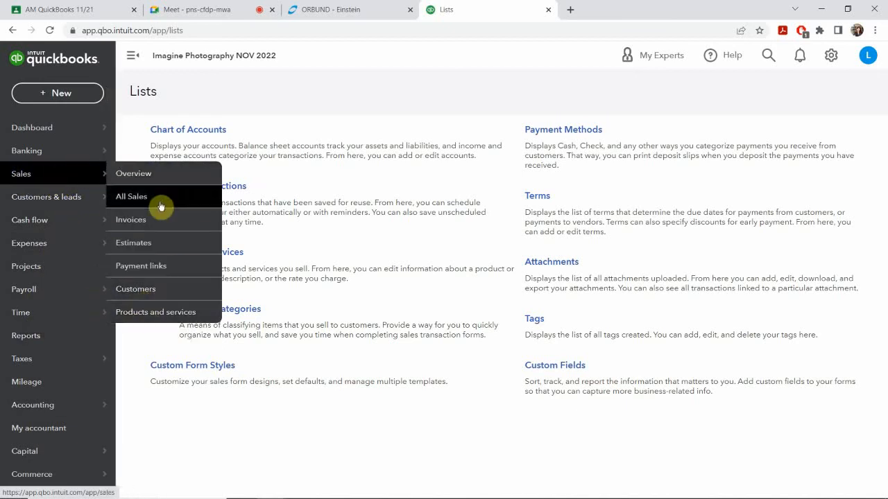
pyautogui.click(24, 177)
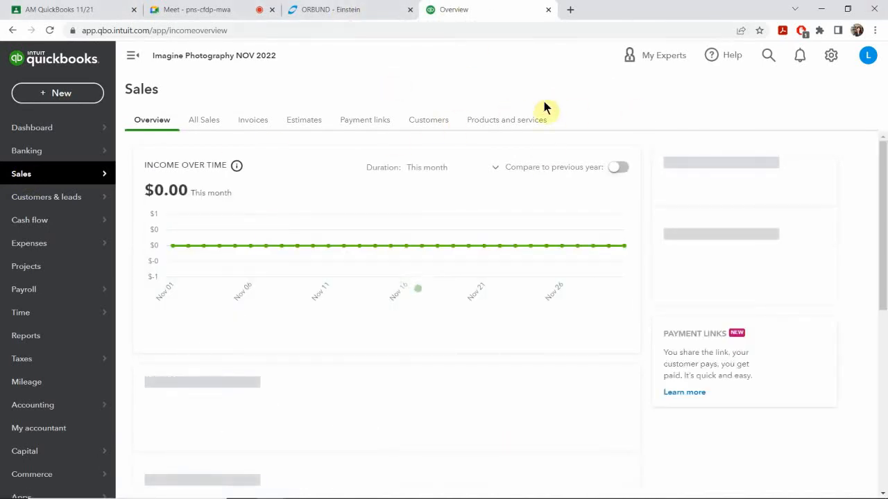
pyautogui.click(504, 121)
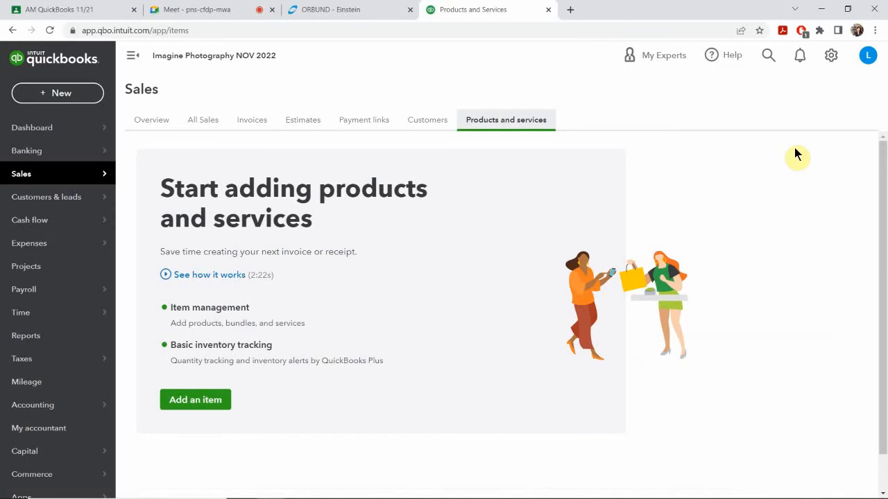
pyautogui.scroll(-1, 796, 154)
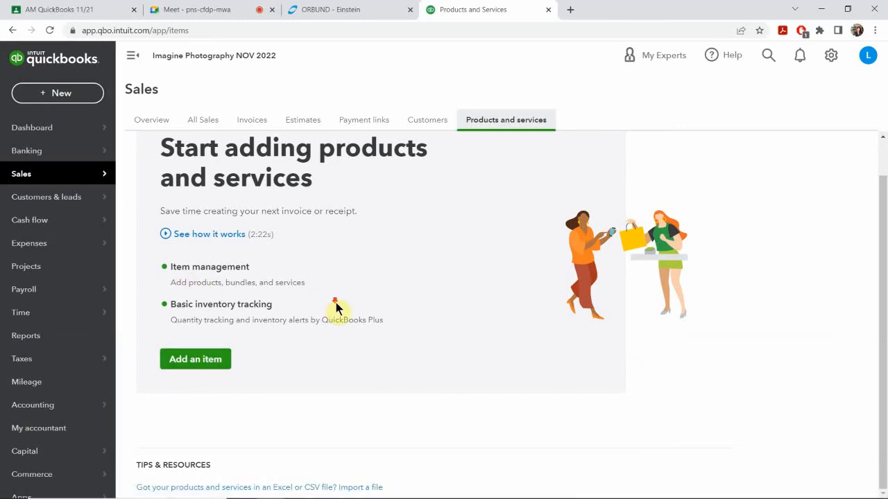
pyautogui.scroll(1, 336, 309)
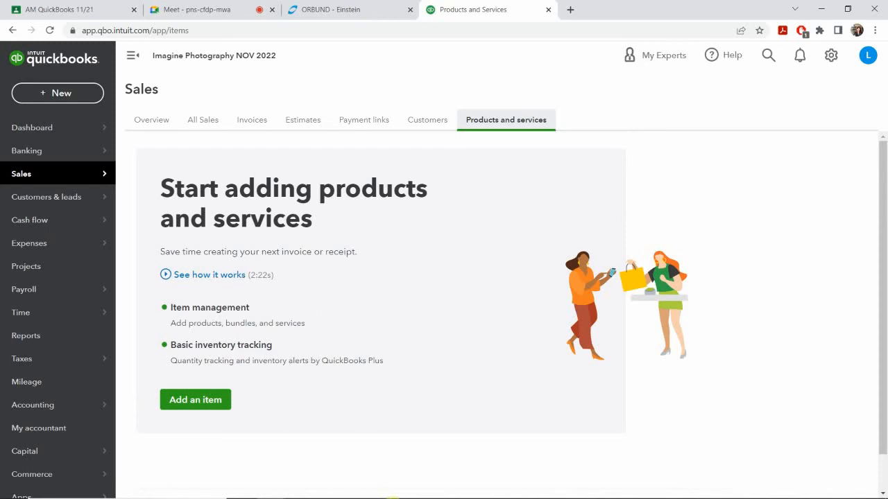
# Open the ImaginePhotographyProductList workbook from the QuickBooks Online Classroom Files folder in Excel, review its product columns and close it.
pyautogui.moveTo(418, 472)
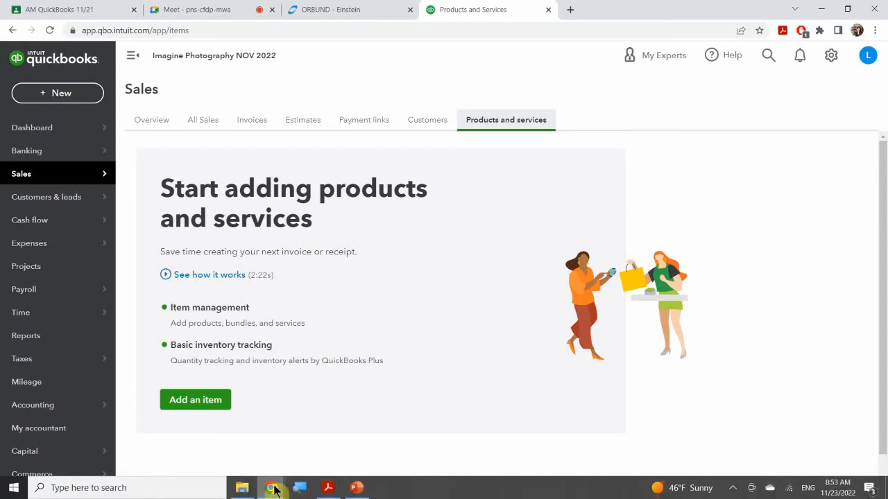
pyautogui.moveTo(242, 487)
pyautogui.click(266, 455)
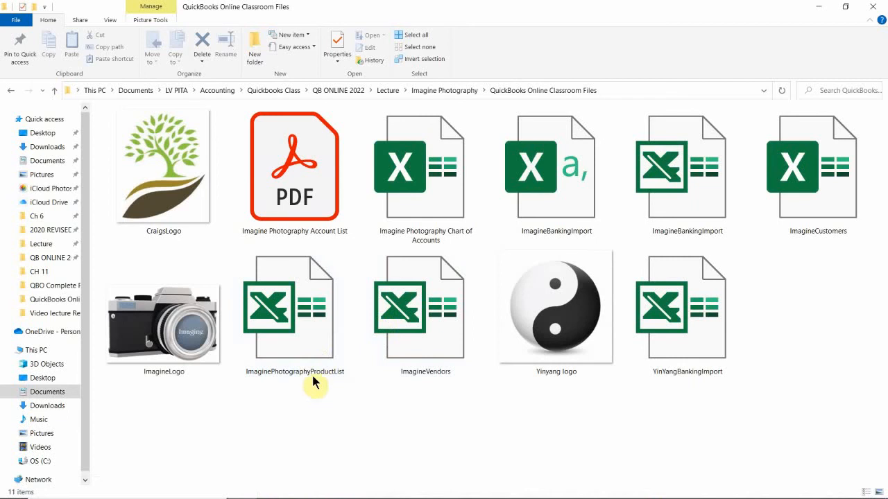
pyautogui.click(321, 319)
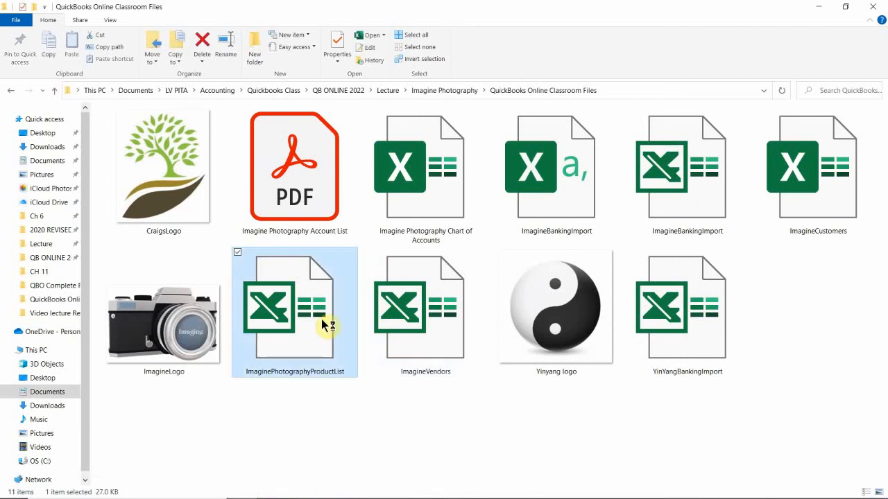
pyautogui.doubleClick(321, 319)
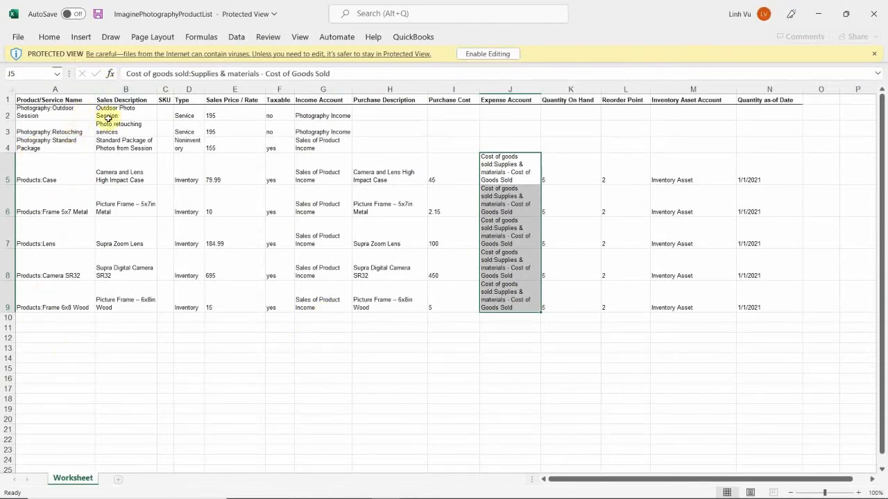
pyautogui.scroll(-3, 229, 224)
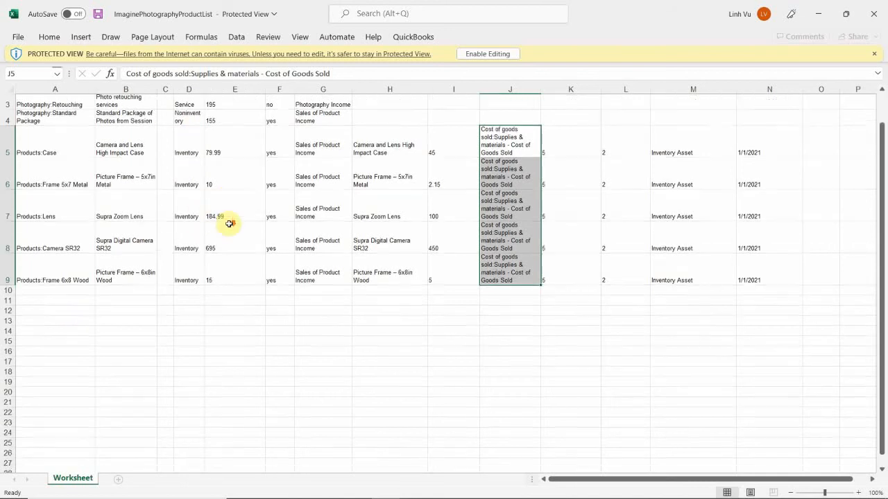
pyautogui.scroll(3, 240, 279)
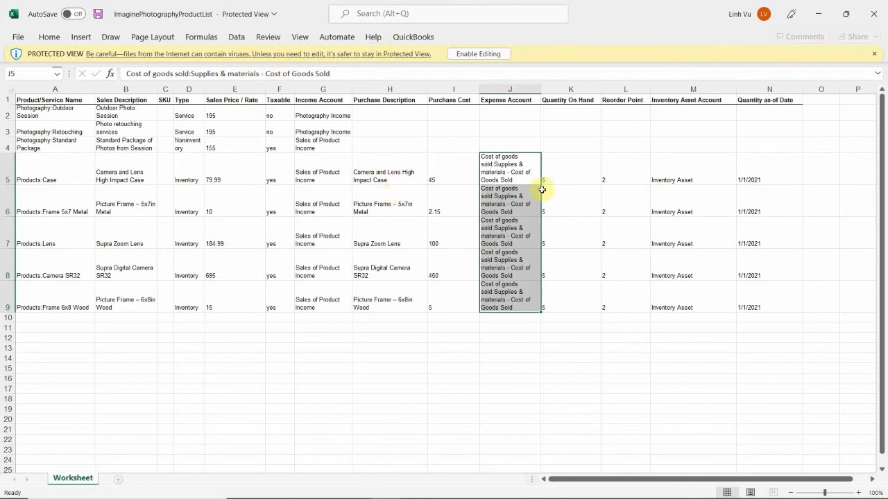
pyautogui.click(875, 7)
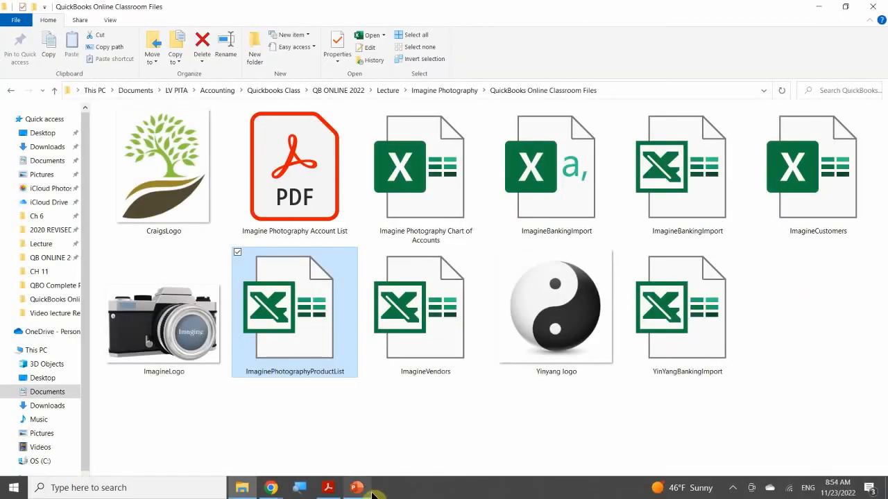
# Switch back to QuickBooks in Chrome and start a data import for Products and Services.
pyautogui.click(267, 471)
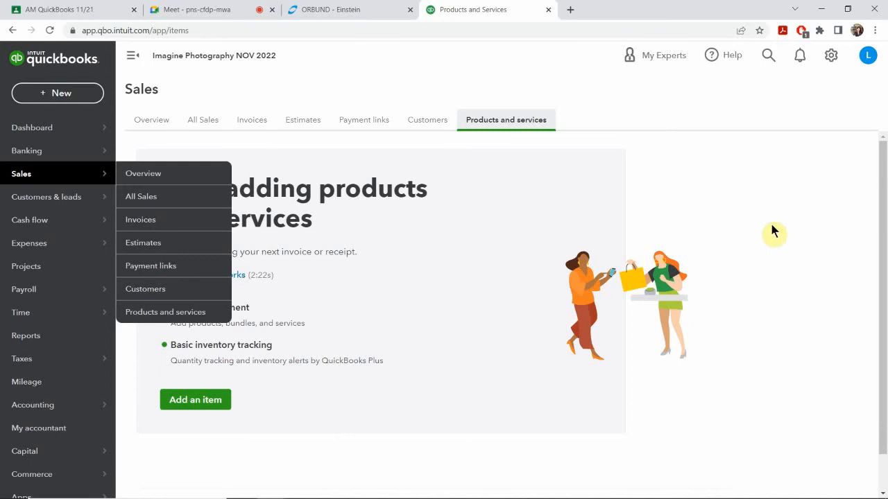
pyautogui.click(304, 160)
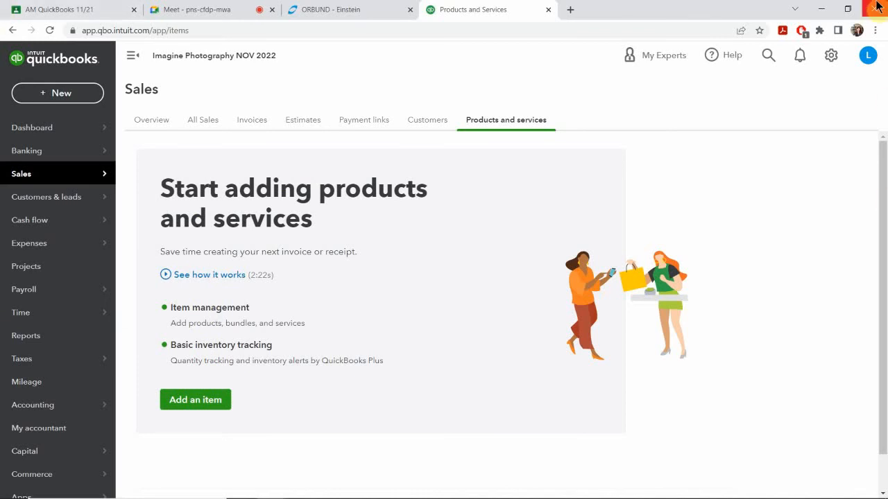
pyautogui.click(829, 57)
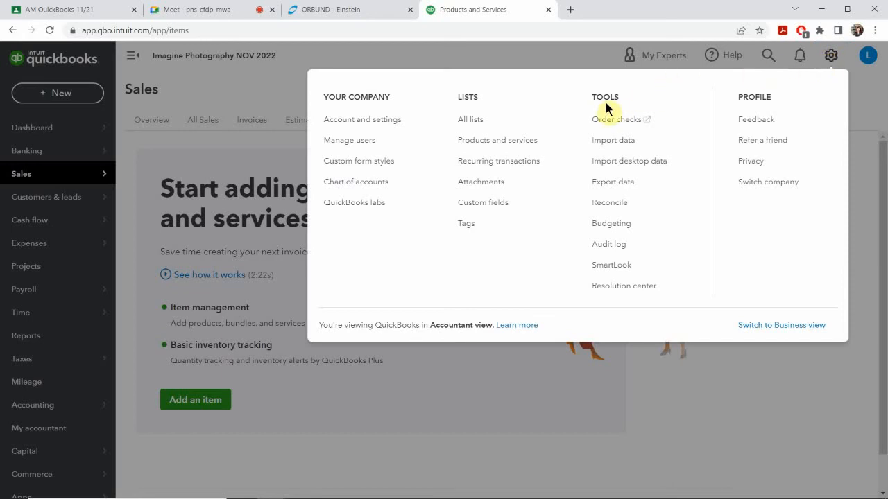
pyautogui.click(621, 148)
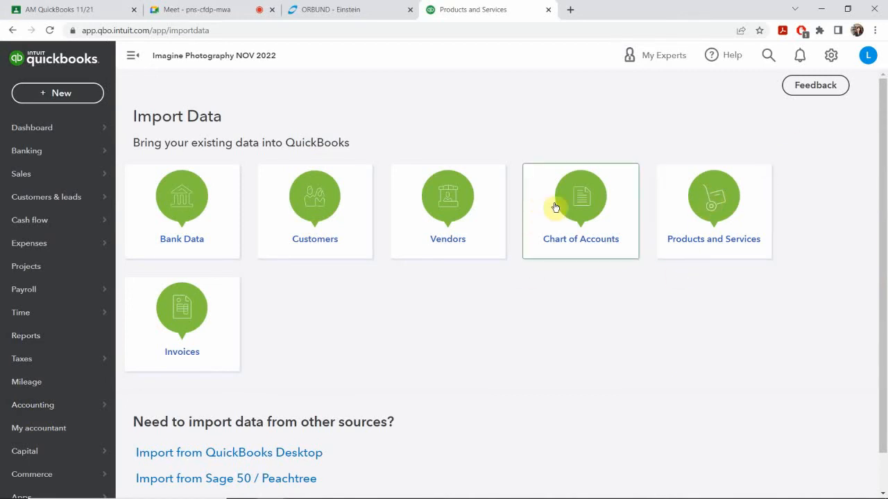
pyautogui.click(723, 185)
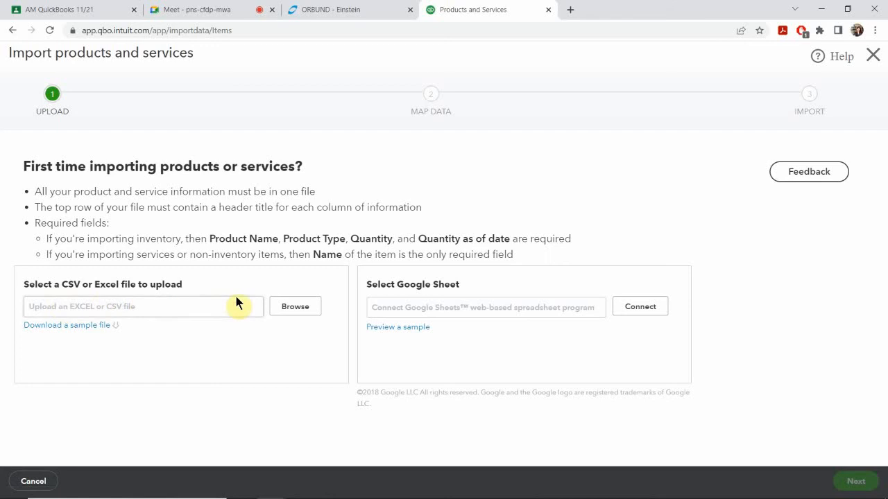
# Browse for the Excel file to upload, going to the Accounting folder in Documents > LV PITA.
pyautogui.click(294, 314)
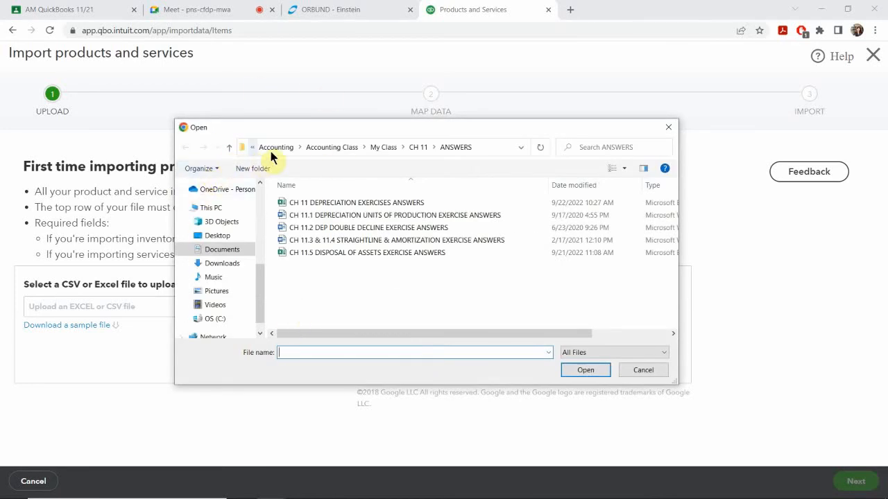
pyautogui.click(333, 150)
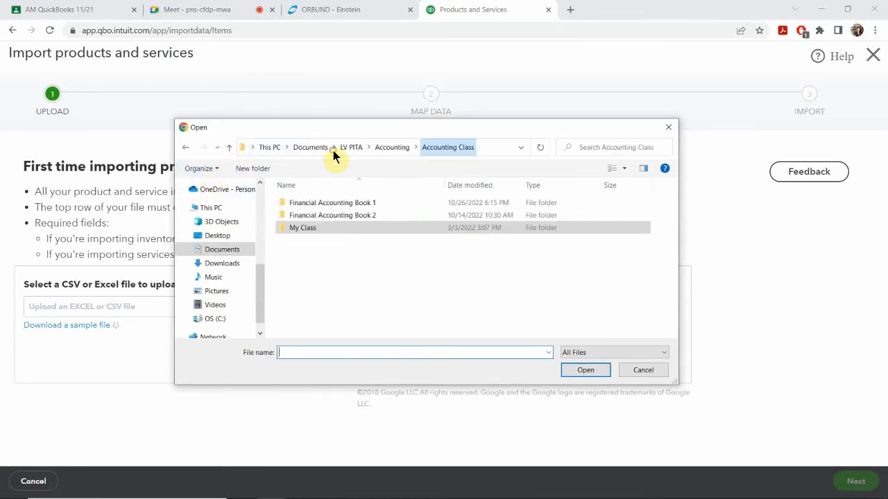
pyautogui.click(333, 146)
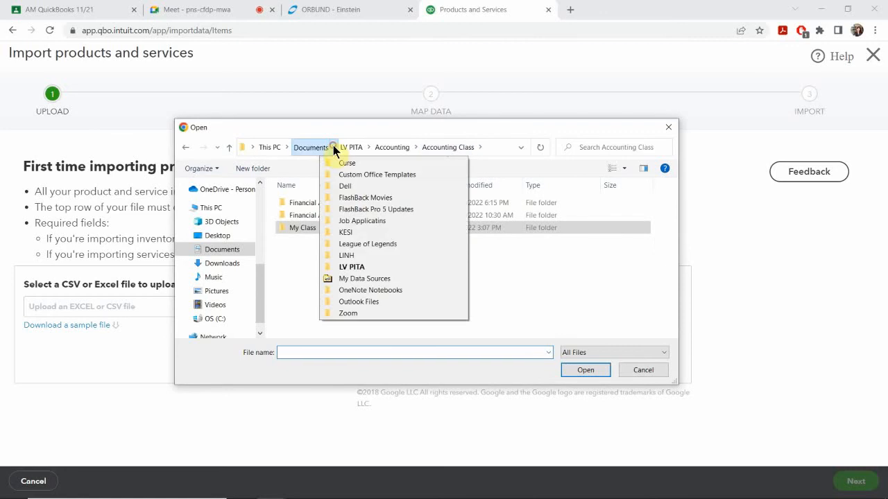
pyautogui.click(310, 150)
pyautogui.click(309, 149)
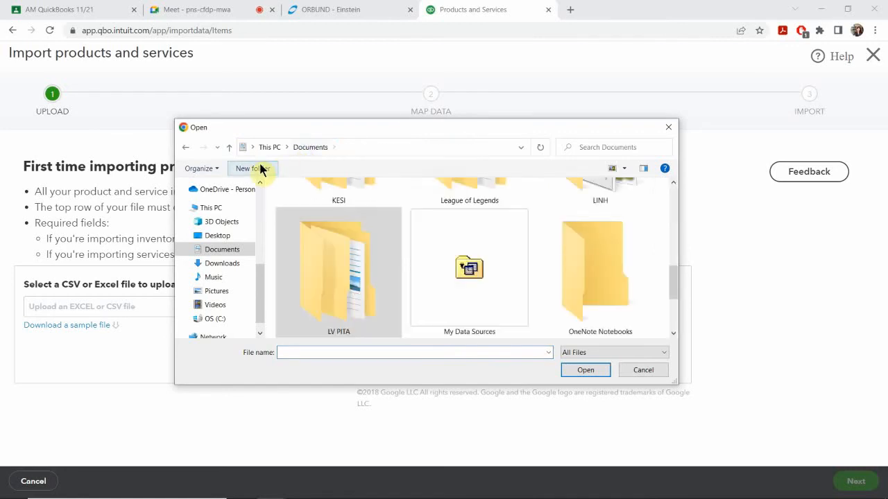
pyautogui.scroll(-3, 348, 267)
pyautogui.scroll(2, 348, 266)
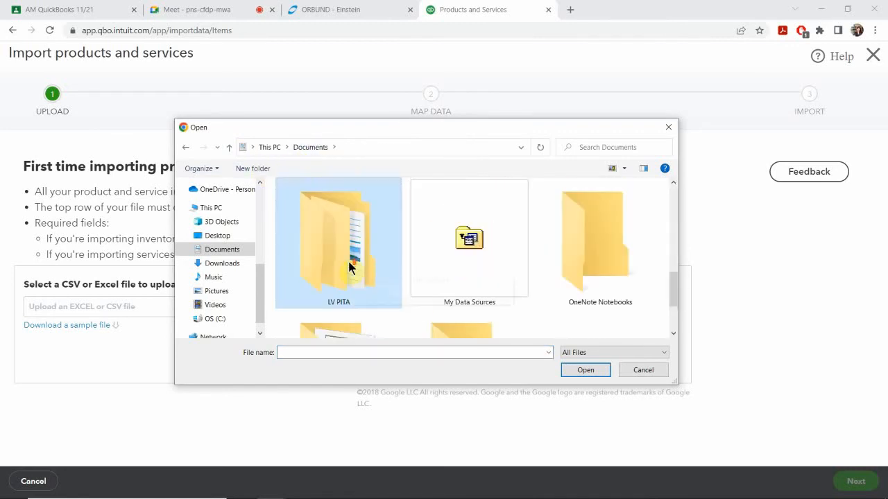
pyautogui.doubleClick(349, 268)
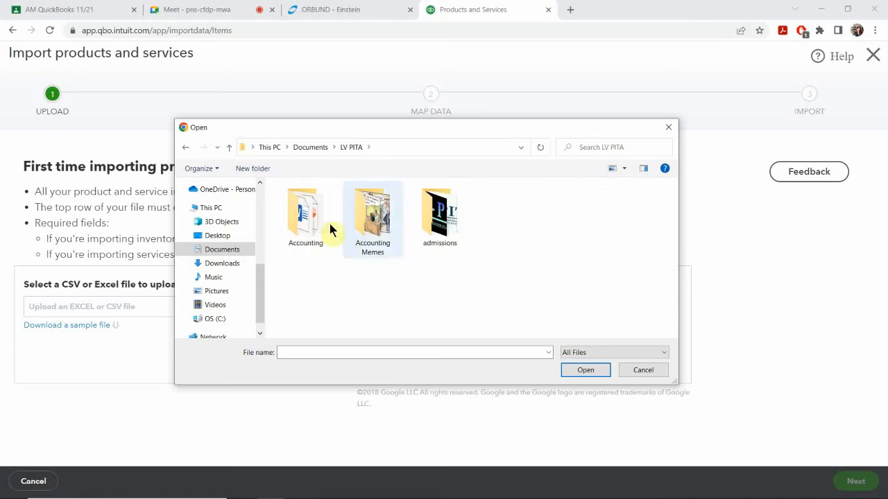
pyautogui.click(302, 228)
pyautogui.doubleClick(303, 230)
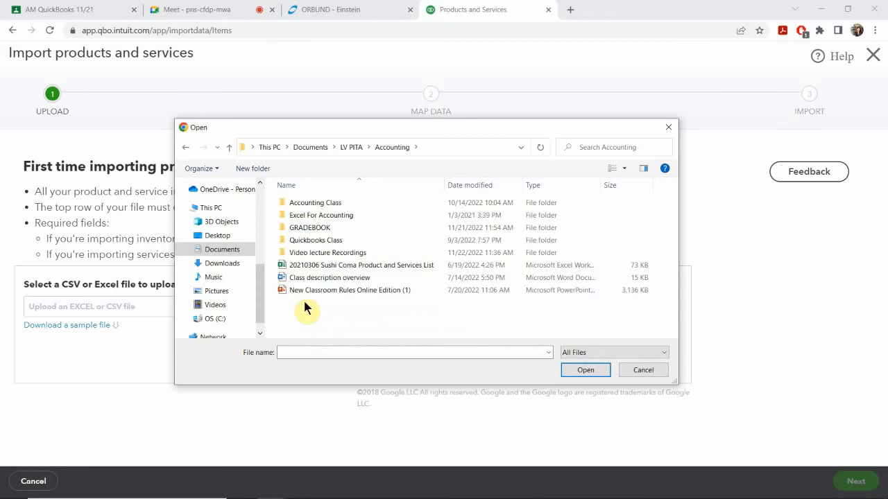
# Select ImaginePhotographyProductList for upload from Quickbooks Class > QB ONLINE 2022 > Lecture > Imagine Photography > QuickBooks Online Classroom Files.
pyautogui.doubleClick(311, 240)
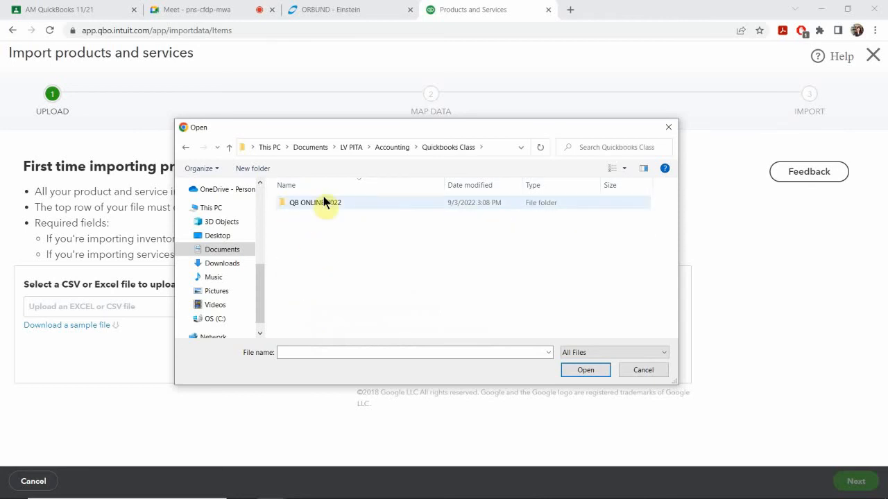
pyautogui.doubleClick(324, 201)
pyautogui.doubleClick(320, 202)
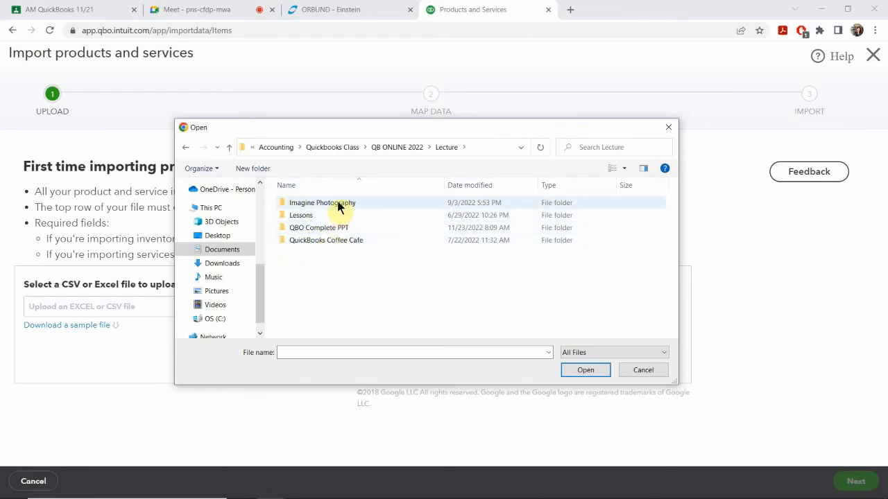
pyautogui.doubleClick(339, 206)
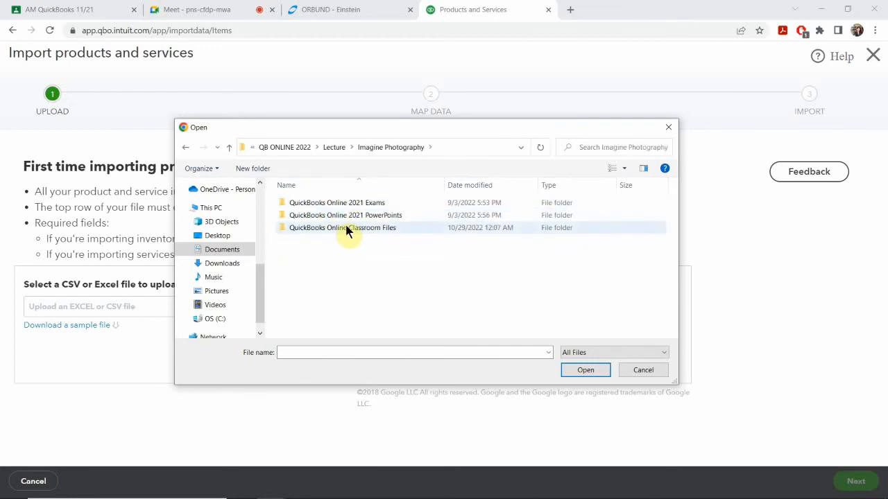
pyautogui.doubleClick(345, 231)
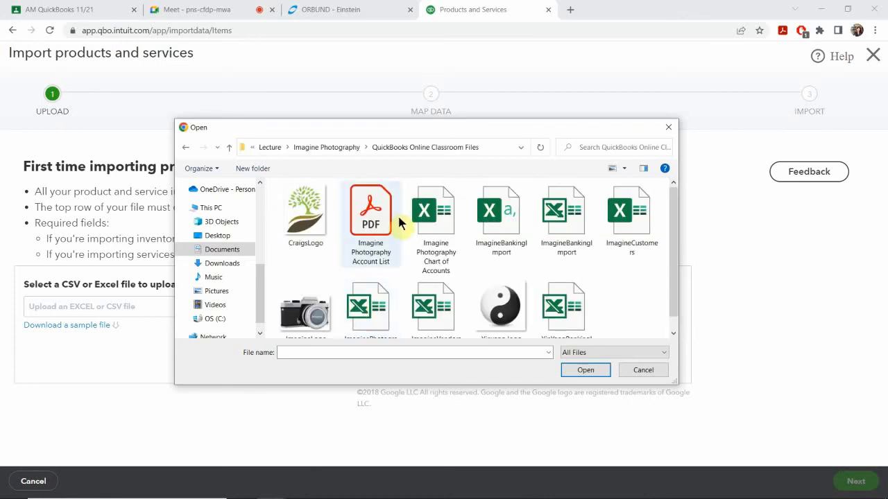
pyautogui.scroll(-1, 423, 246)
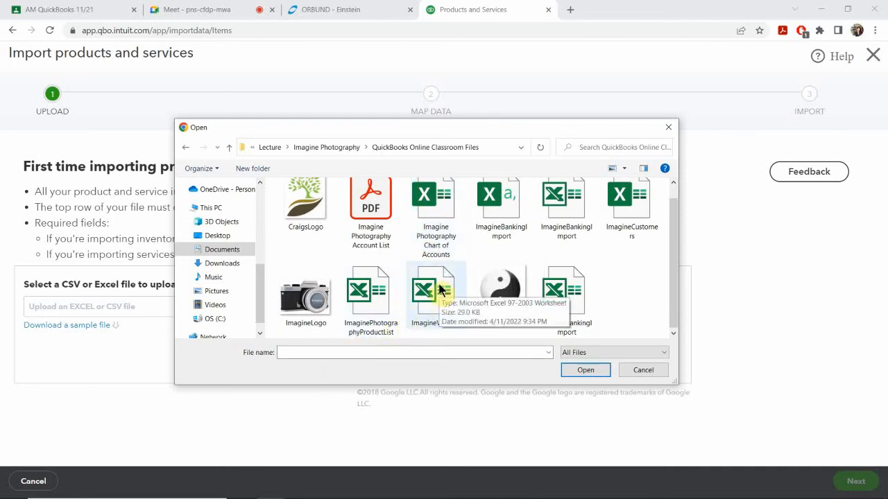
pyautogui.click(361, 296)
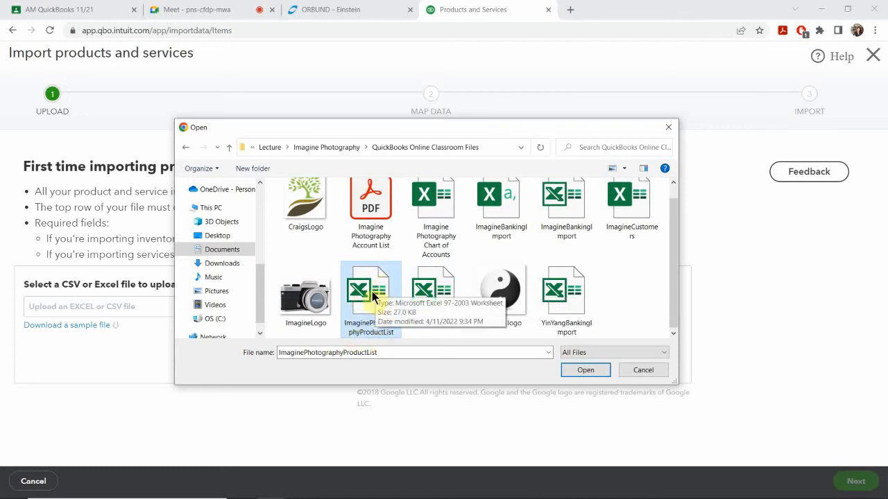
pyautogui.doubleClick(380, 300)
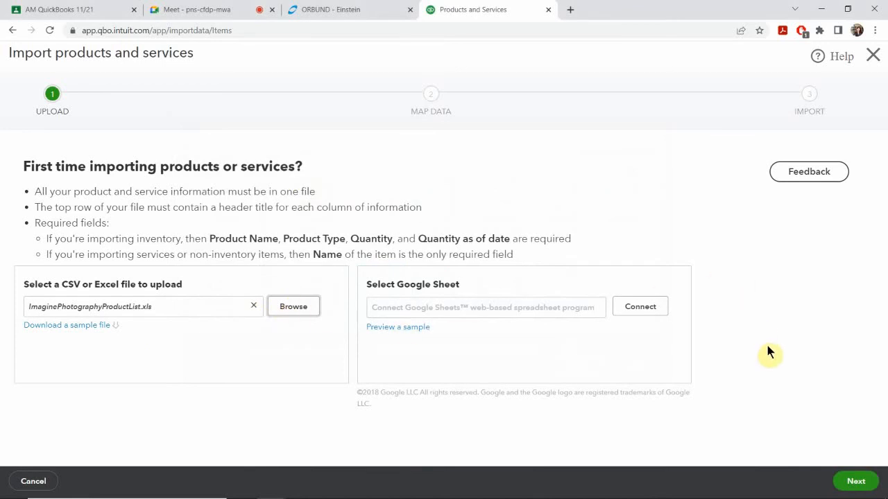
# Upload the selected workbook, check how its columns match the QuickBooks fields with SKU left as No Match, and accept the mapping.
pyautogui.click(852, 485)
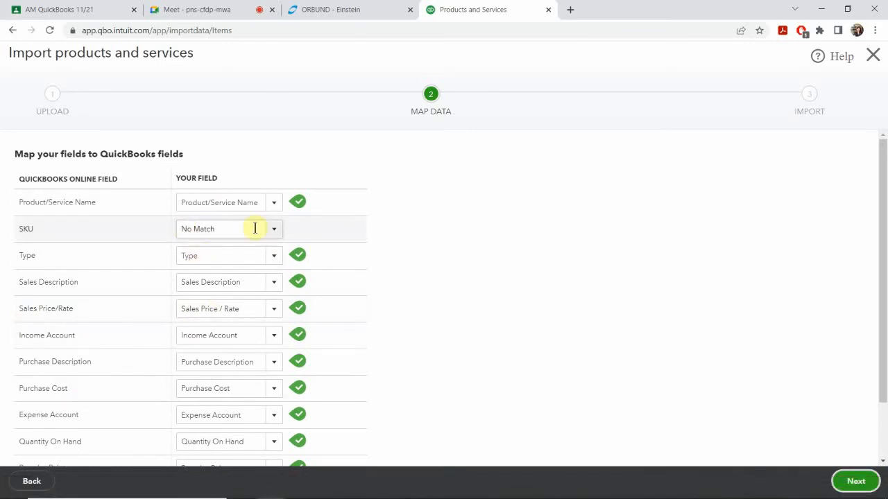
pyautogui.scroll(-2, 277, 236)
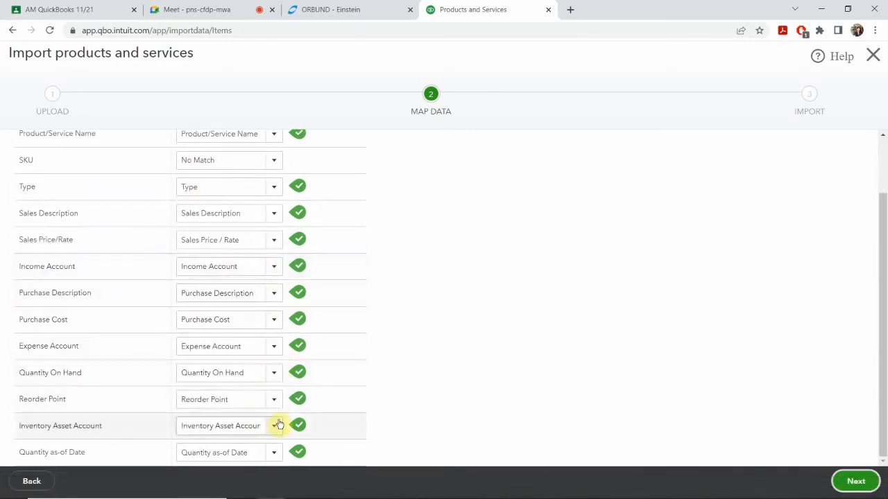
pyautogui.scroll(2, 279, 304)
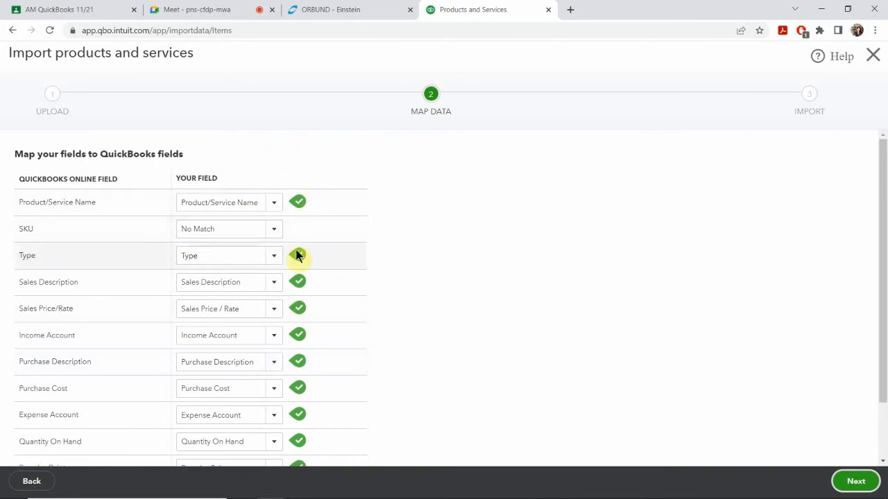
pyautogui.scroll(-2, 291, 318)
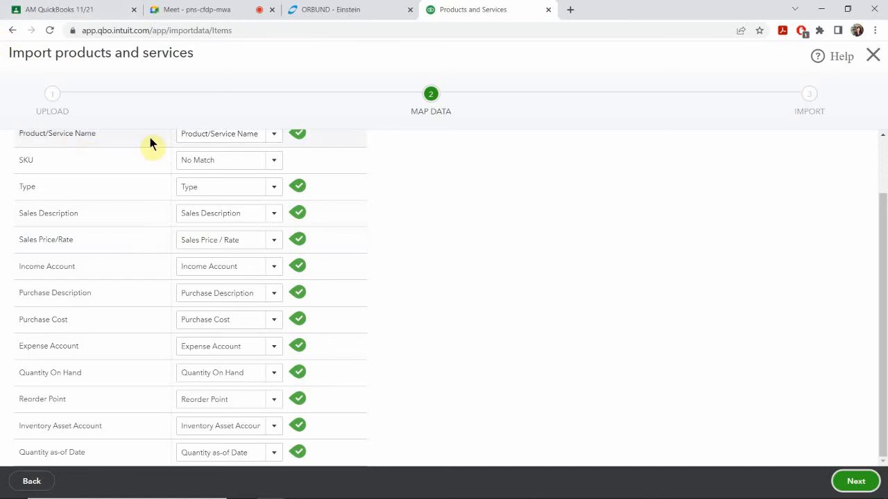
pyautogui.scroll(1, 201, 201)
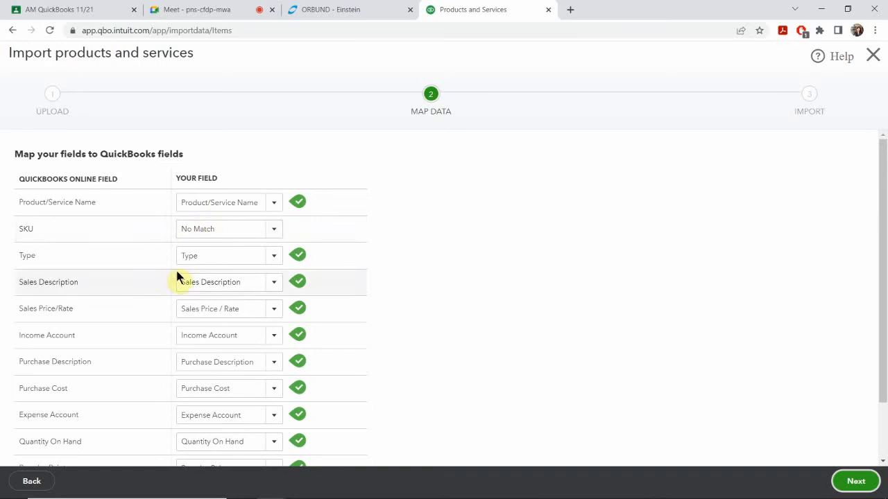
pyautogui.scroll(-1, 295, 232)
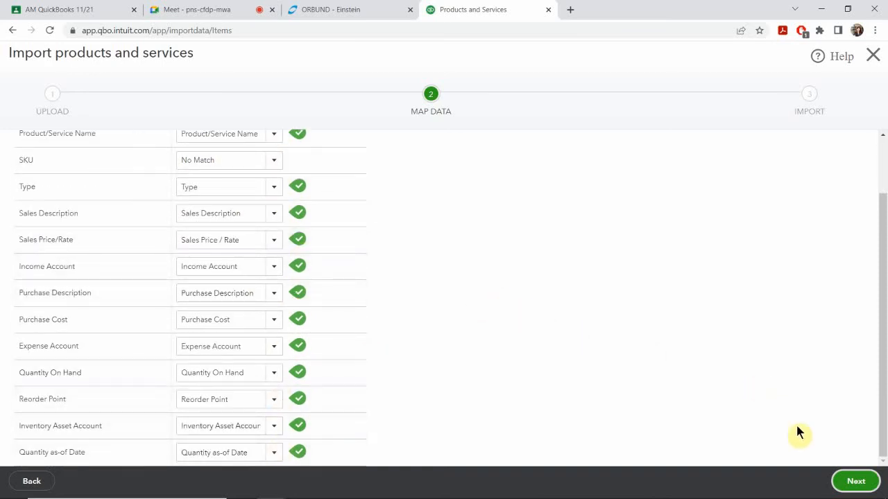
pyautogui.click(850, 485)
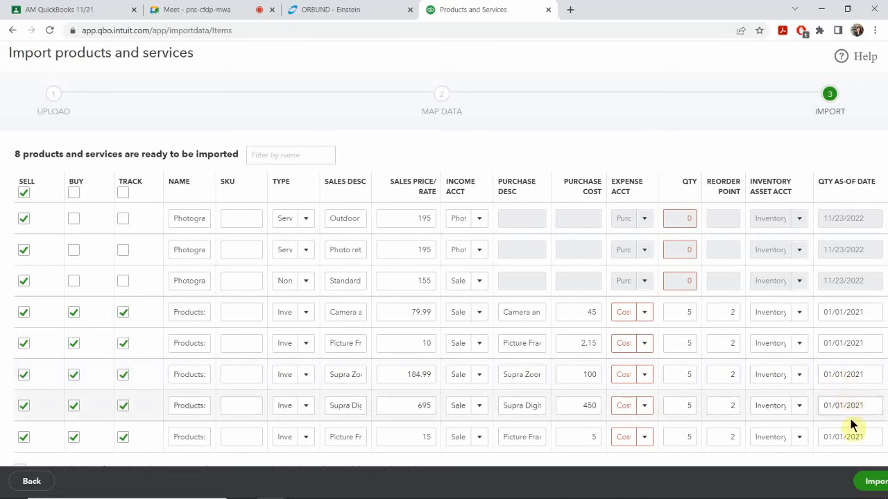
# Import the listed products and services and inspect the rows flagged for correction.
pyautogui.click(871, 482)
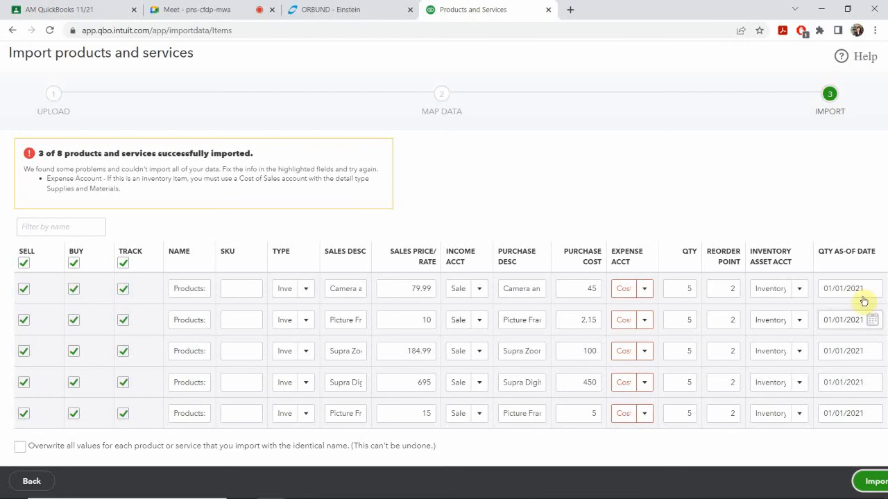
pyautogui.scroll(-1, 829, 332)
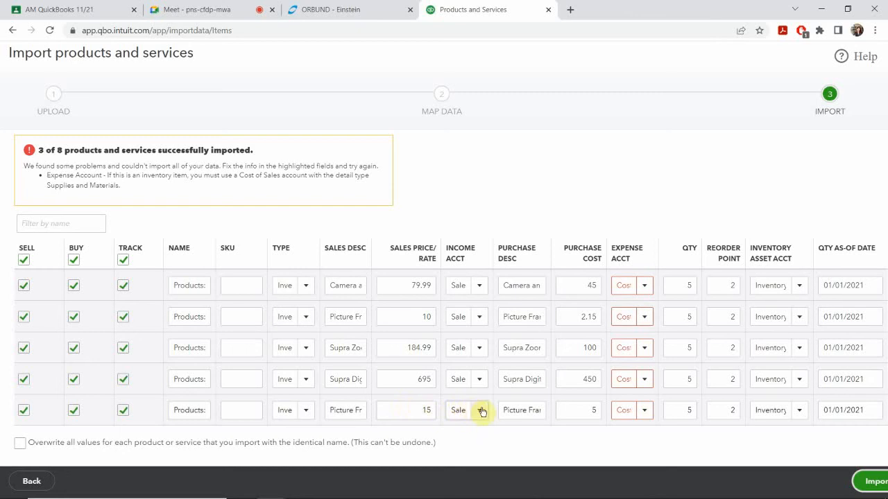
pyautogui.click(534, 378)
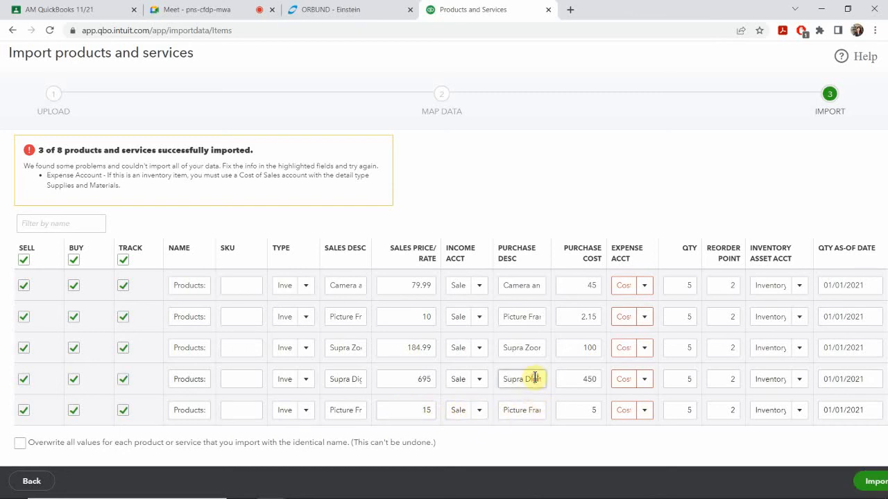
pyautogui.click(539, 345)
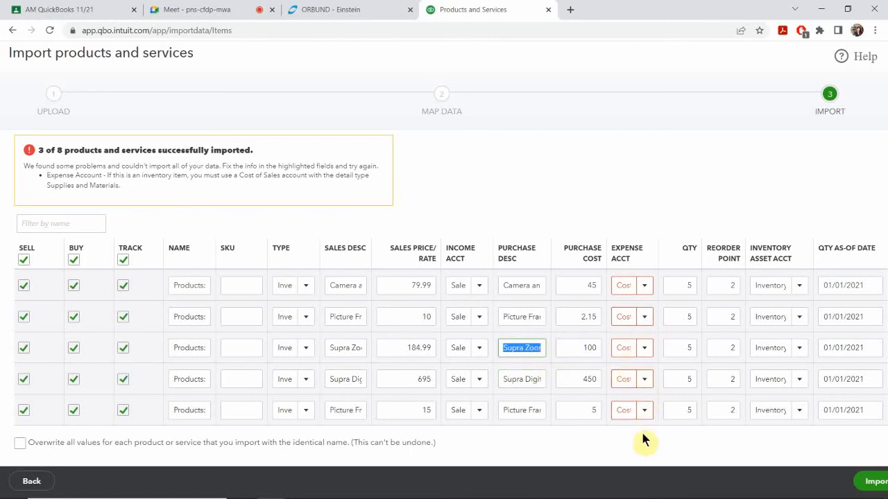
# Set the expense account of all five remaining inventory products to "Cost of goods sold - Cost of Goods Sold" and import them.
pyautogui.click(645, 287)
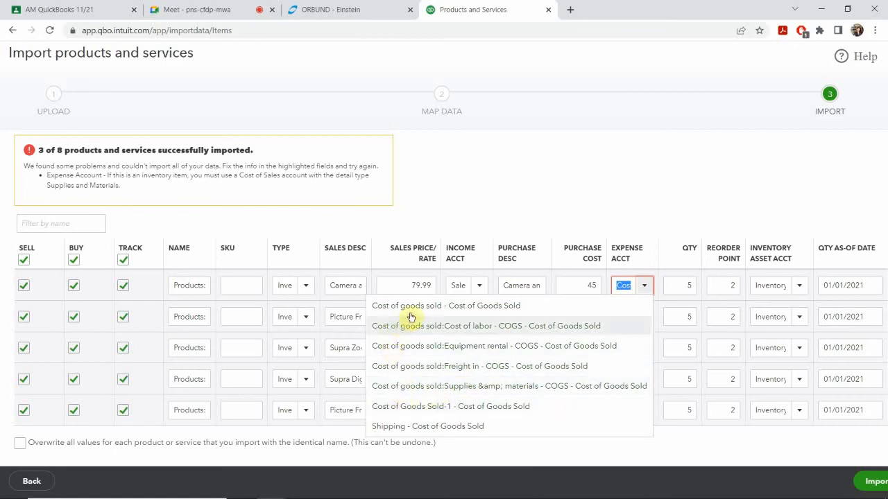
pyautogui.click(469, 306)
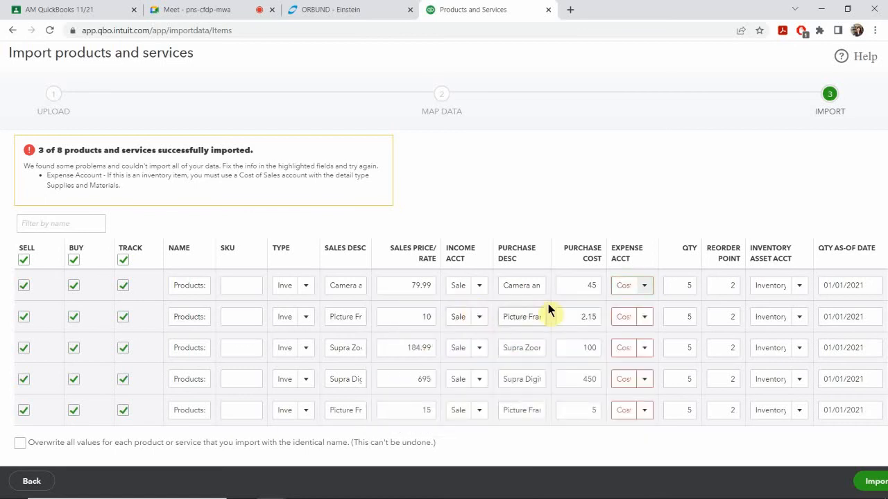
pyautogui.click(647, 316)
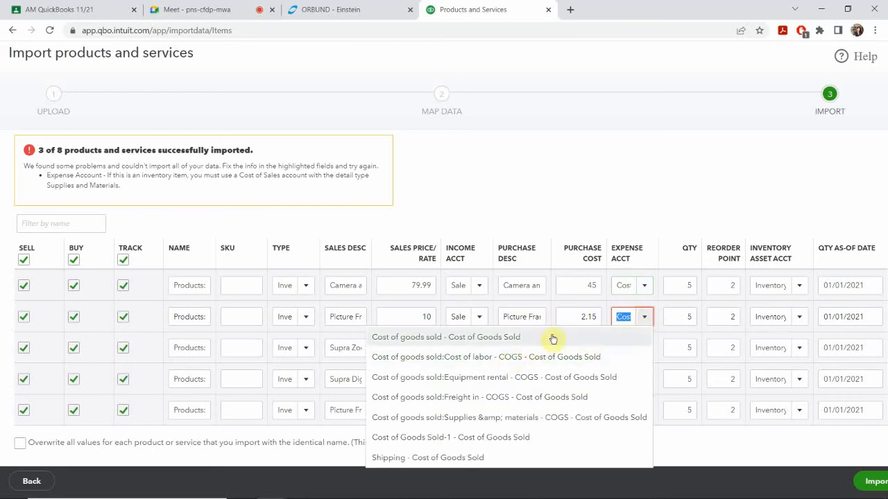
pyautogui.click(552, 338)
pyautogui.click(644, 344)
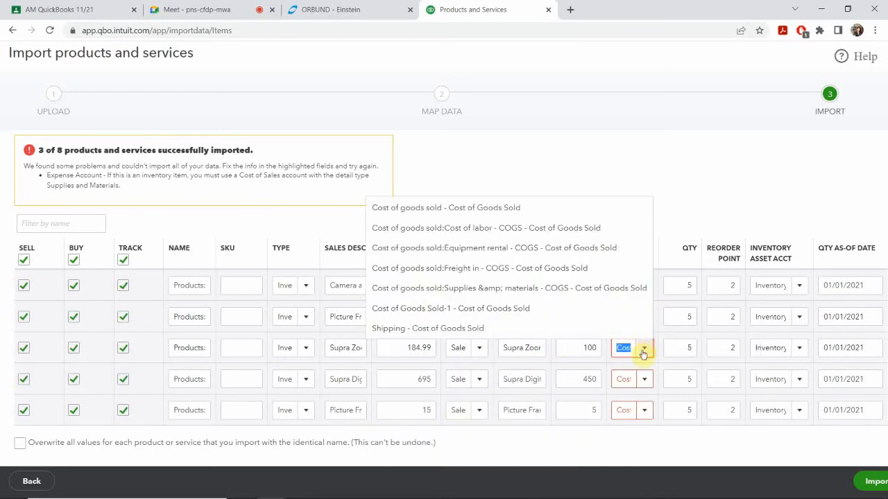
pyautogui.click(643, 351)
pyautogui.click(643, 349)
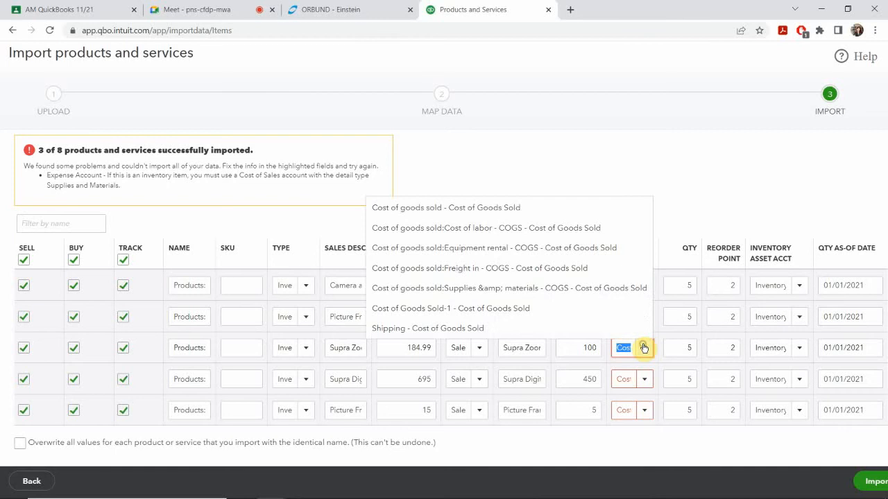
pyautogui.click(512, 208)
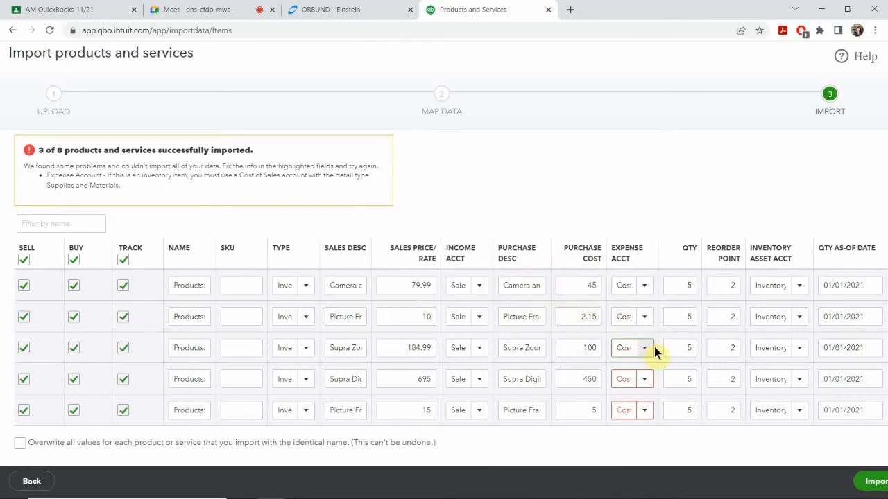
pyautogui.click(644, 379)
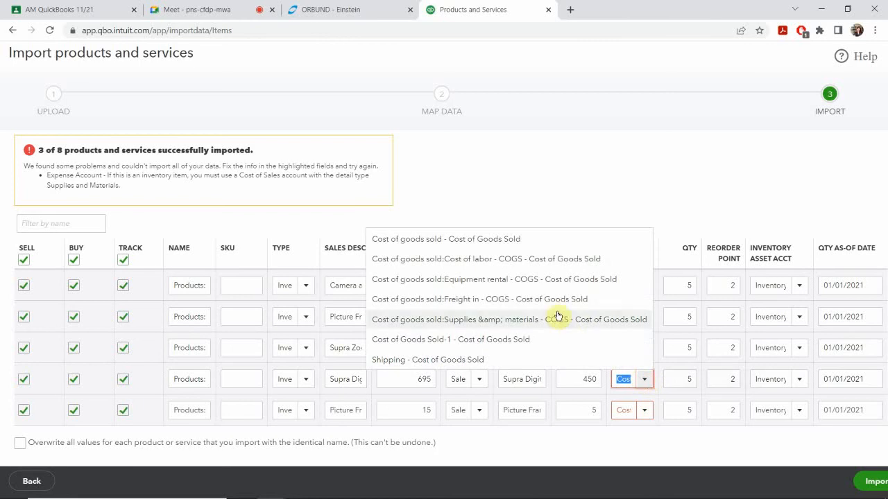
pyautogui.click(496, 238)
pyautogui.click(644, 410)
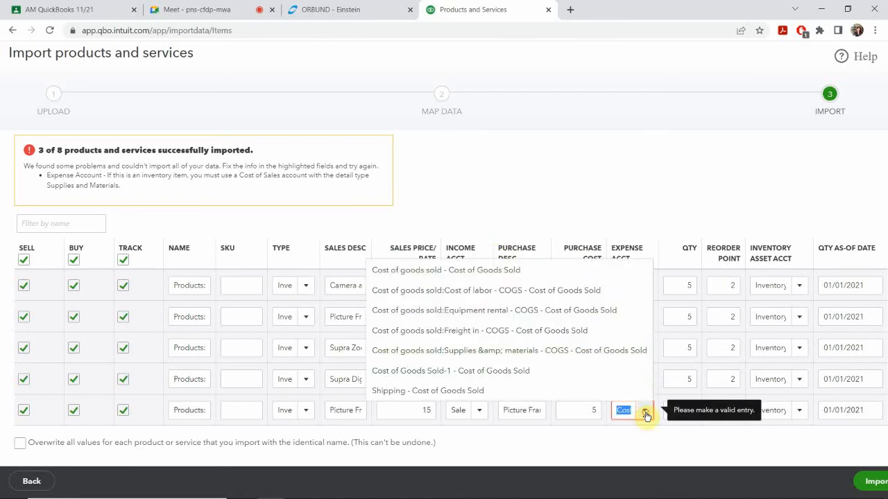
pyautogui.click(507, 269)
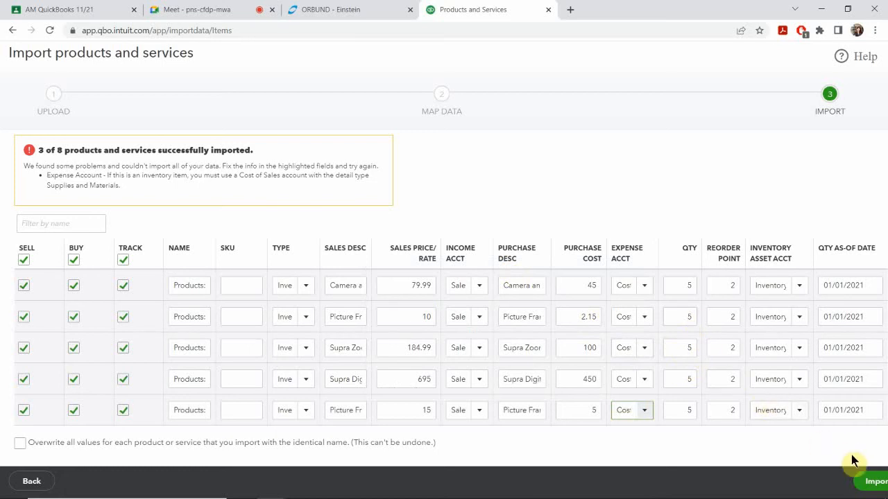
pyautogui.click(867, 480)
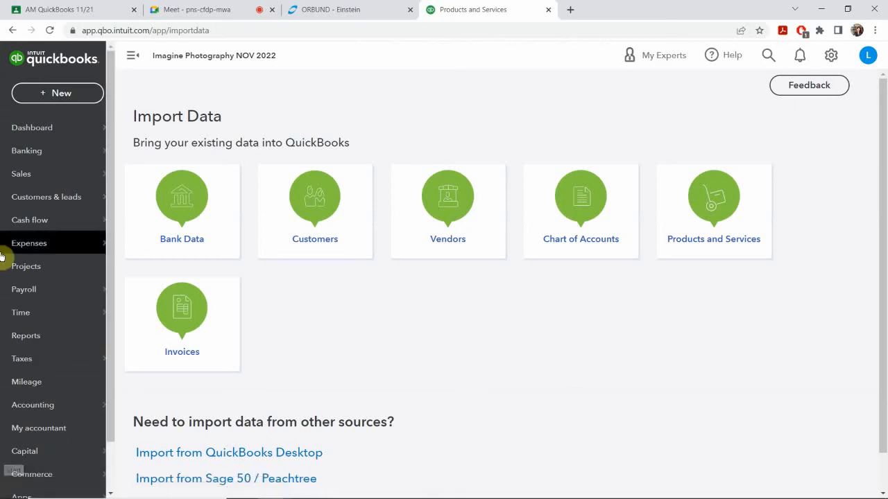
# Open the Products and Services list in the Sales area and check the imported photography services and products.
pyautogui.click(24, 179)
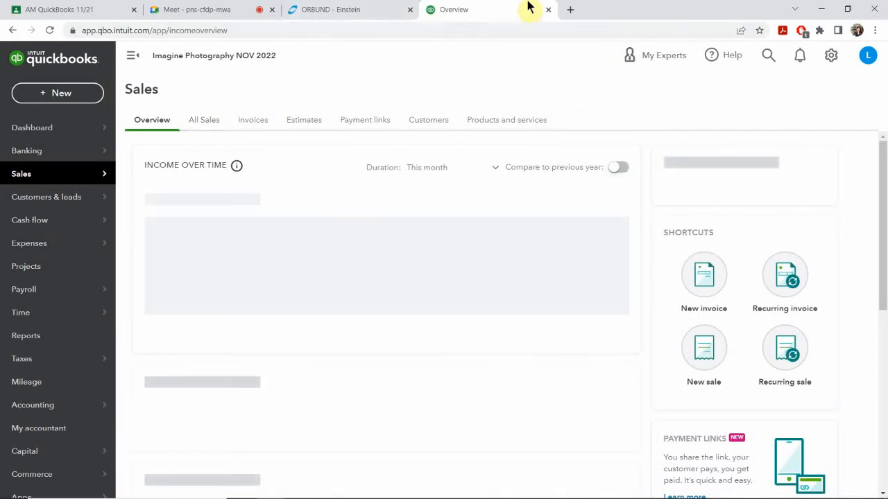
pyautogui.click(489, 125)
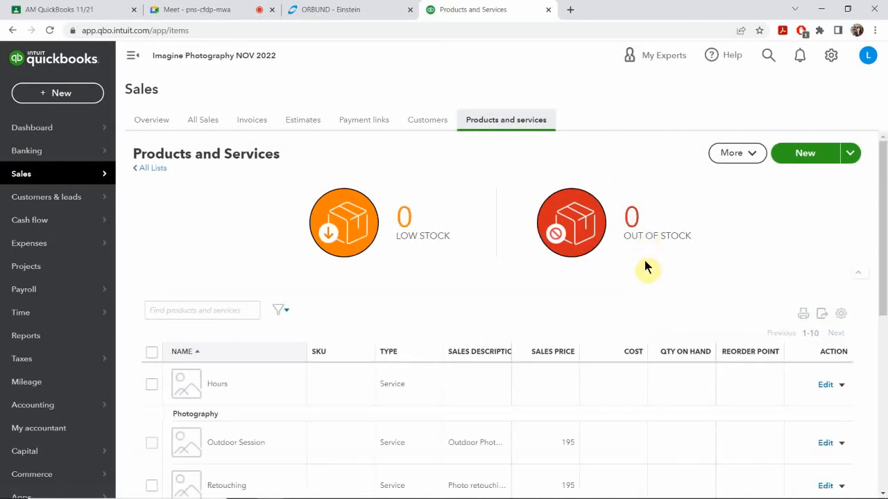
pyautogui.scroll(-1, 644, 267)
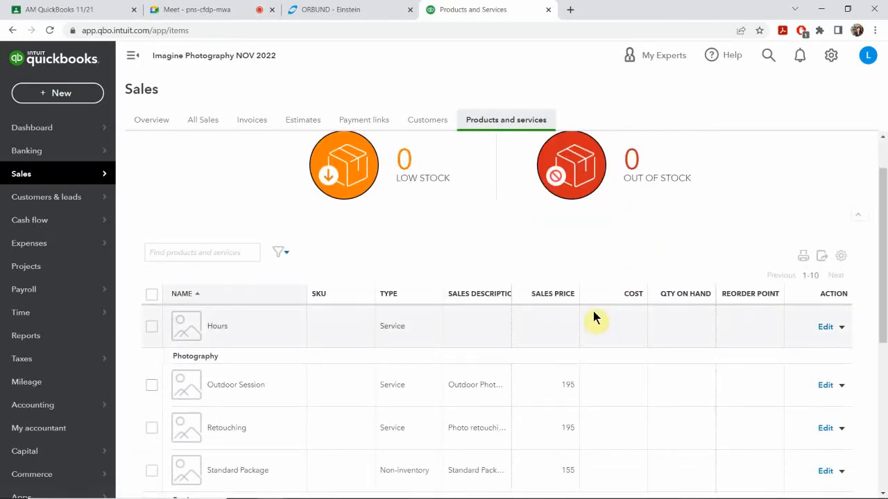
pyautogui.scroll(-2, 595, 318)
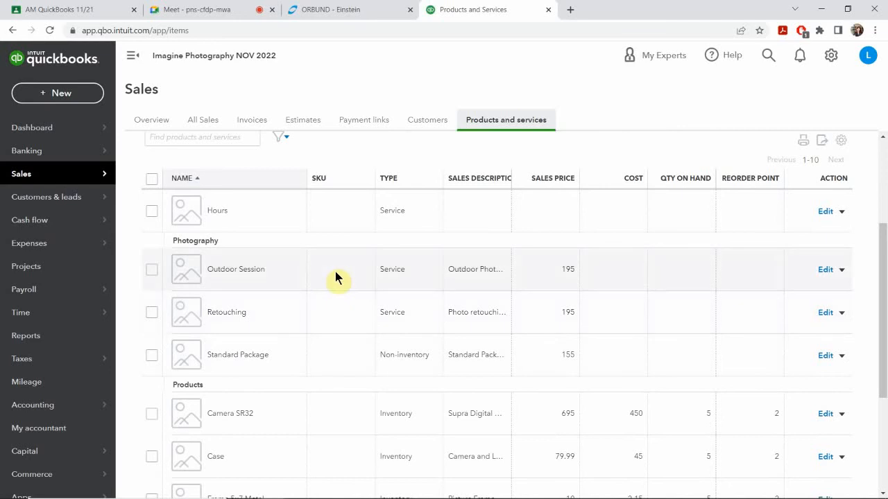
pyautogui.scroll(-3, 333, 291)
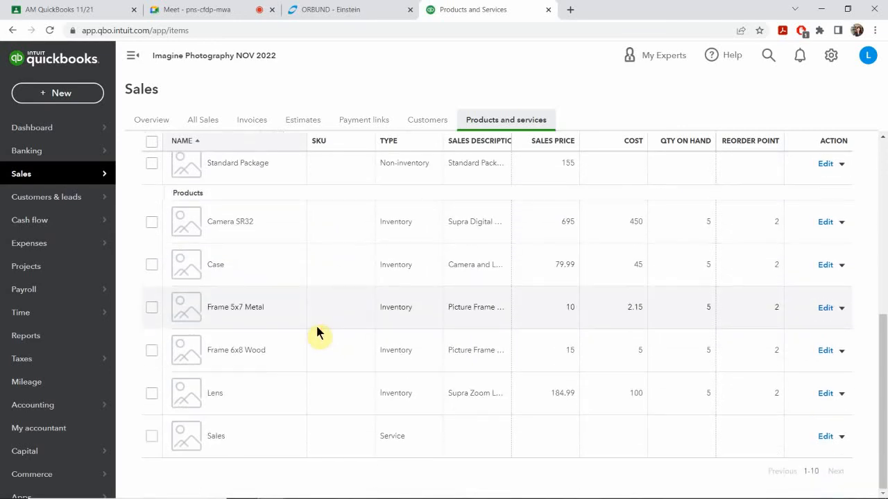
pyautogui.scroll(5, 317, 333)
pyautogui.click(316, 333)
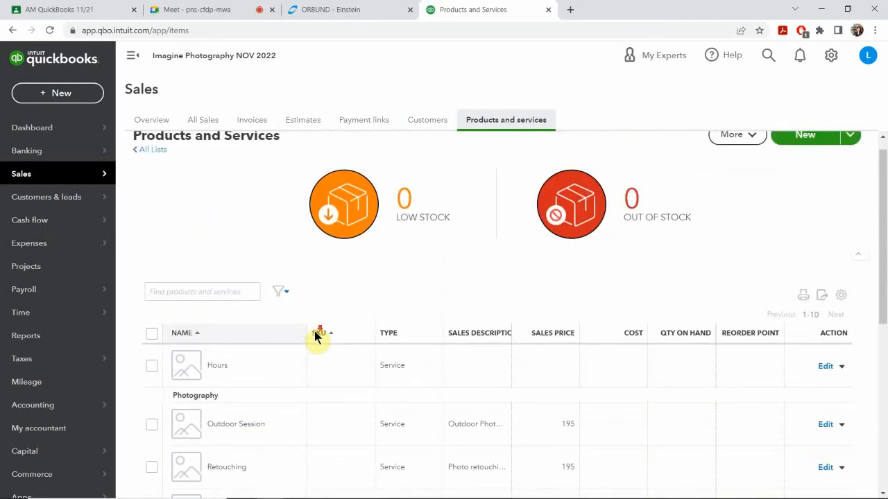
pyautogui.scroll(-1, 316, 336)
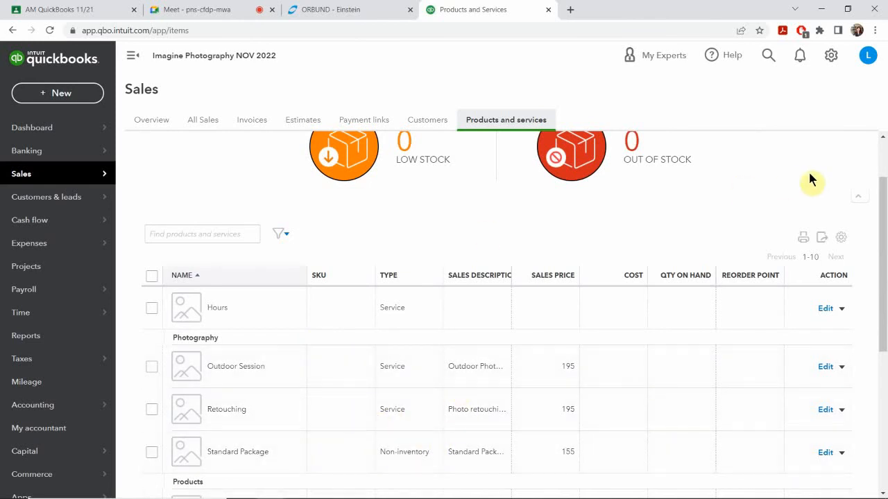
pyautogui.scroll(2, 811, 179)
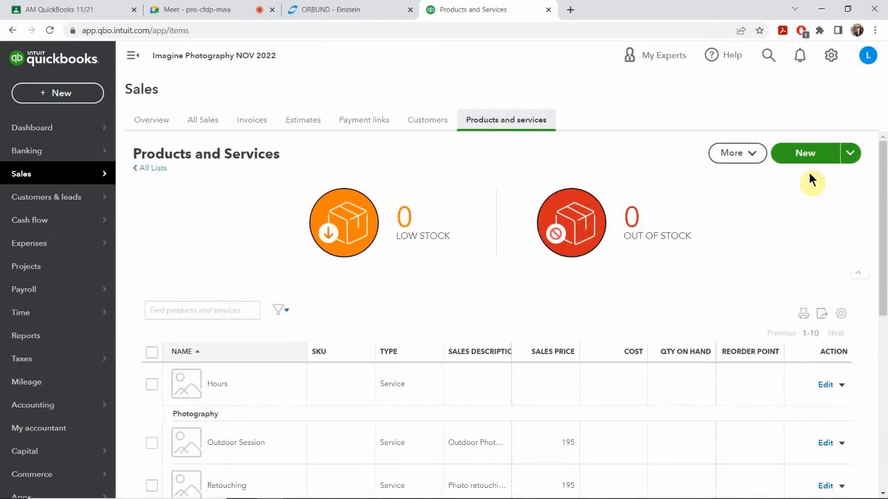
pyautogui.scroll(-2, 804, 174)
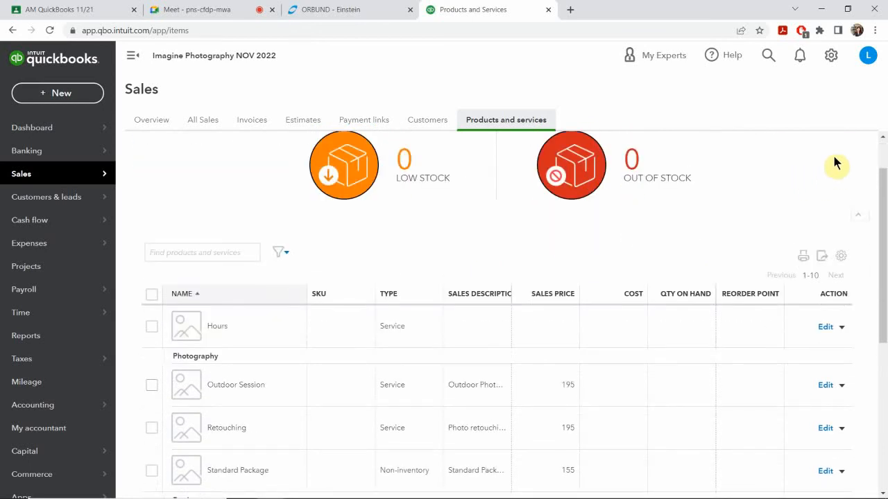
# Examine the low stock and out of stock indicators and the inventory items' costs, quantities on hand and reorder points.
pyautogui.click(883, 142)
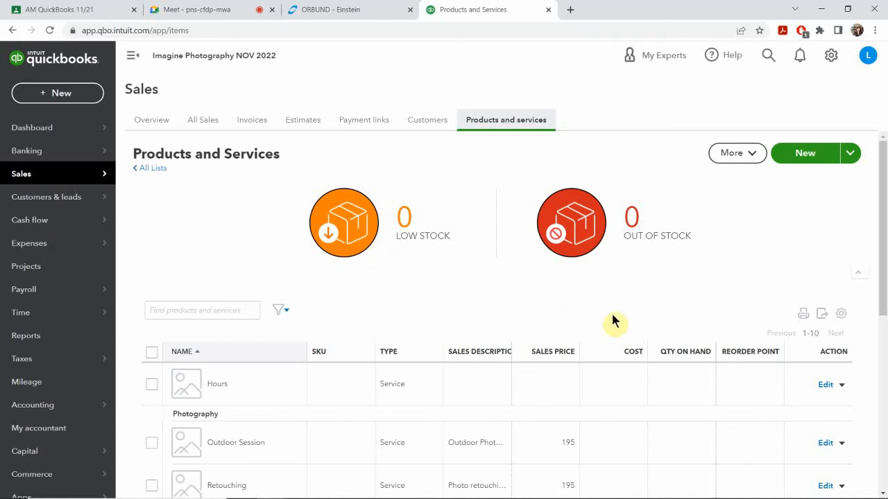
pyautogui.scroll(-2, 669, 320)
pyautogui.scroll(-3, 666, 326)
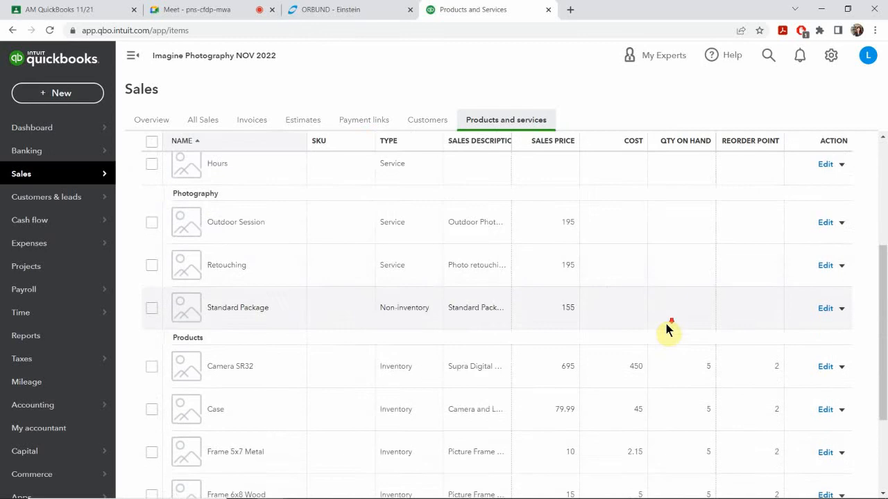
pyautogui.scroll(4, 666, 326)
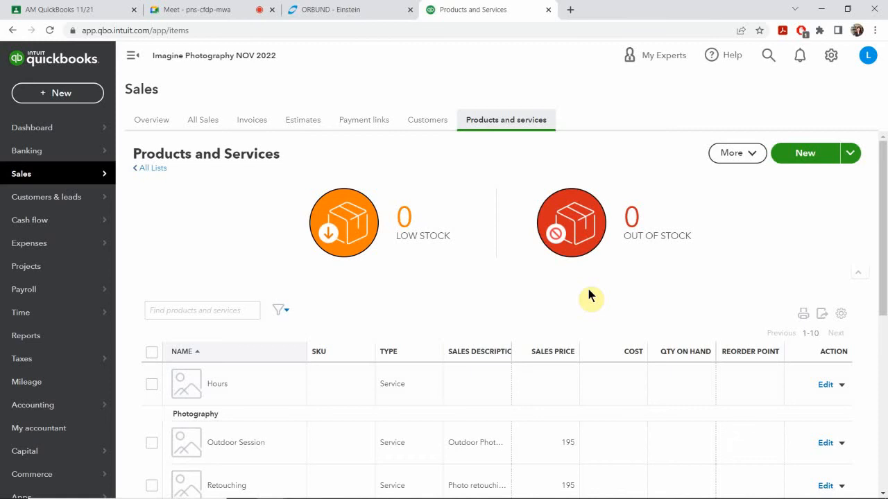
pyautogui.scroll(-3, 601, 279)
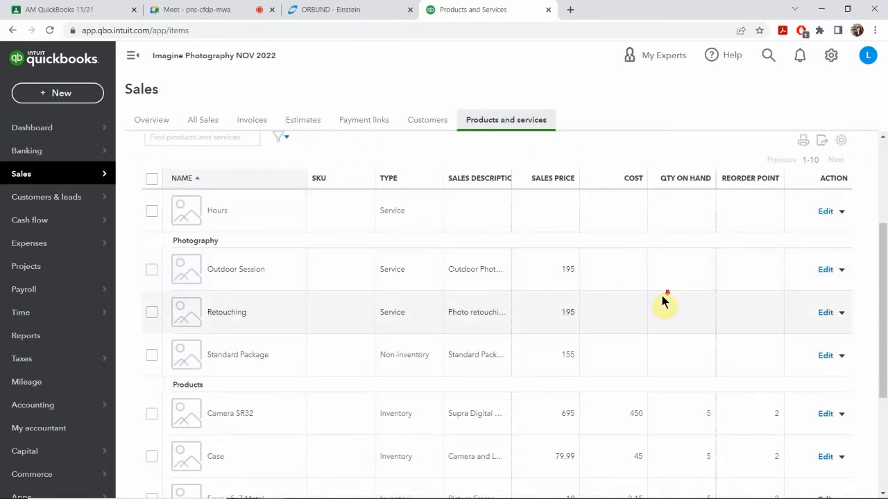
pyautogui.scroll(-2, 664, 299)
pyautogui.scroll(-1, 665, 296)
pyautogui.scroll(-1, 667, 294)
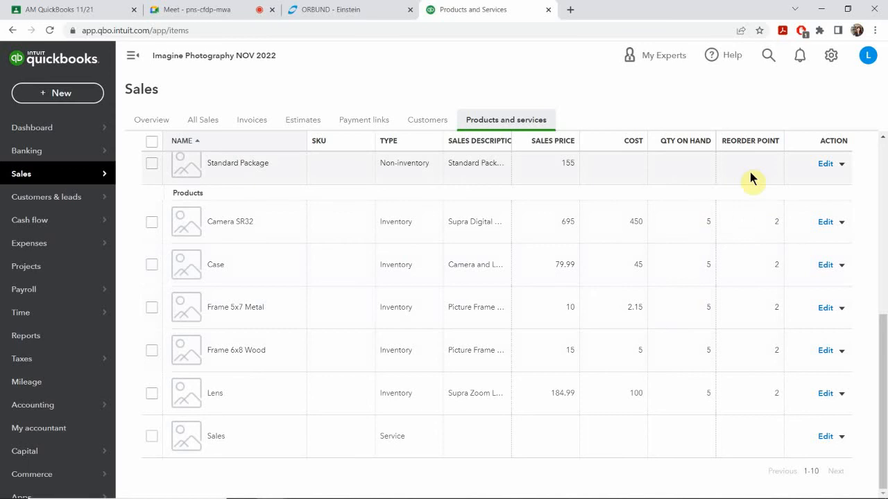
# Check which additional actions are available for the Hours service in the Products and Services list.
pyautogui.scroll(5, 770, 311)
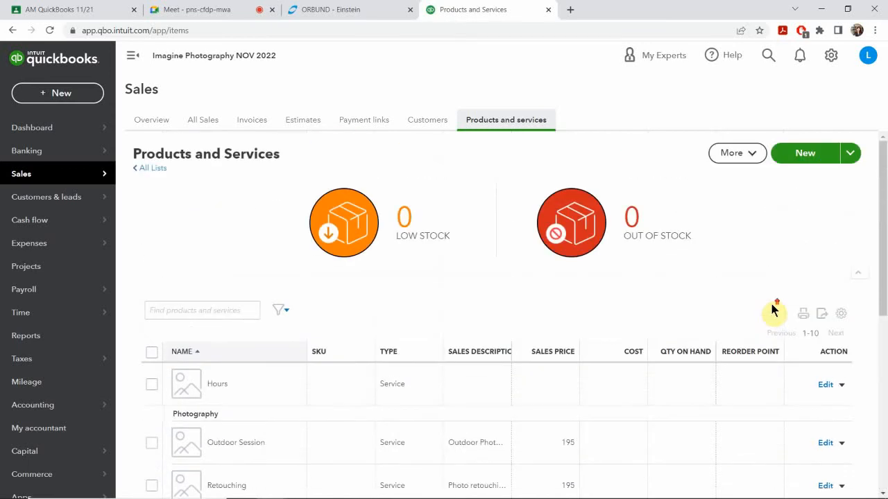
pyautogui.scroll(-1, 772, 309)
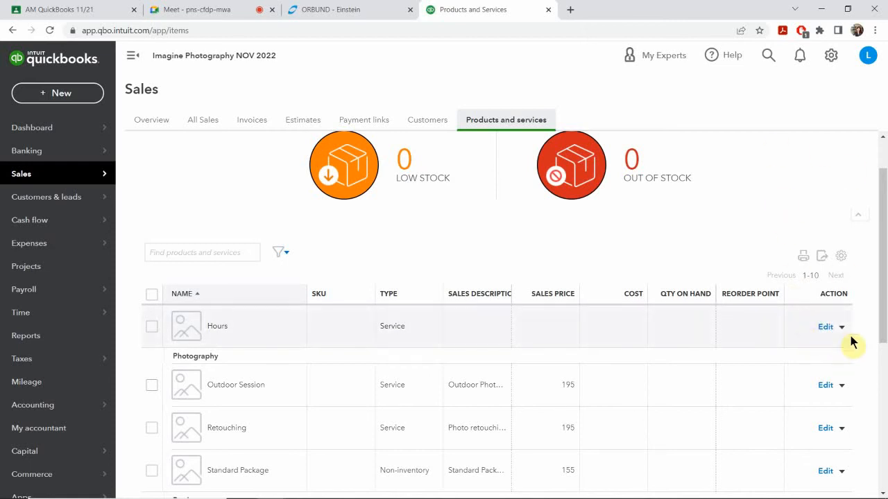
pyautogui.click(842, 327)
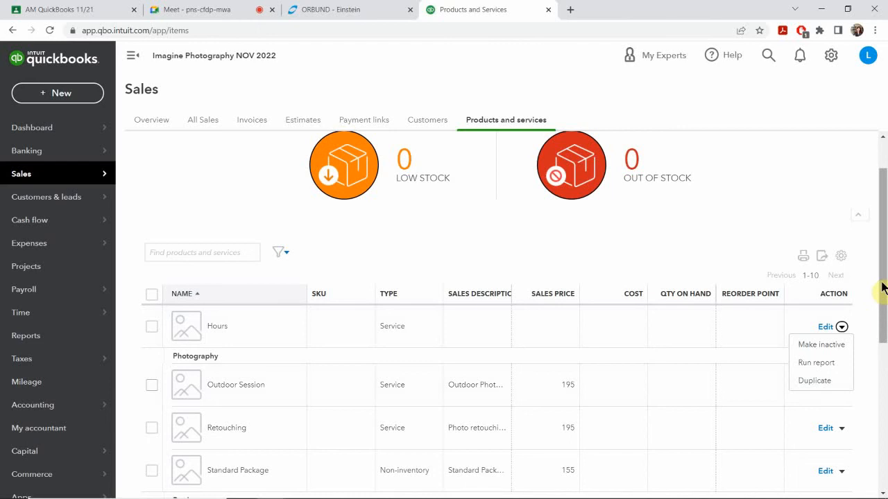
pyautogui.click(867, 311)
# Start adding a new product or service and switch to the PowerPoint slide with the details of the services to add.
pyautogui.scroll(1, 870, 312)
pyautogui.scroll(1, 868, 310)
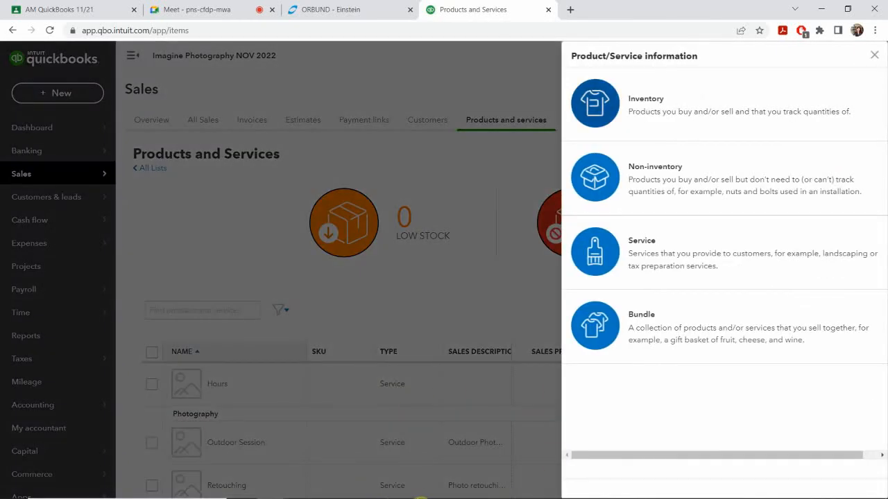
pyautogui.moveTo(436, 495)
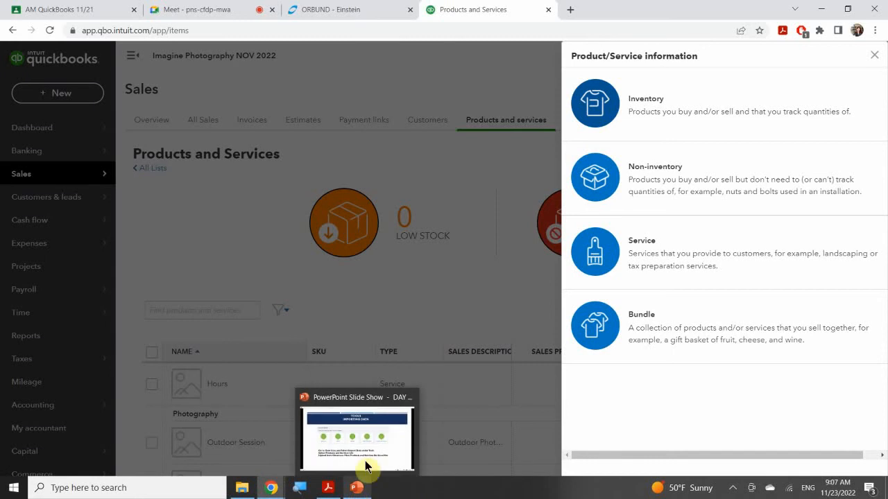
pyautogui.click(357, 427)
pyautogui.click(409, 331)
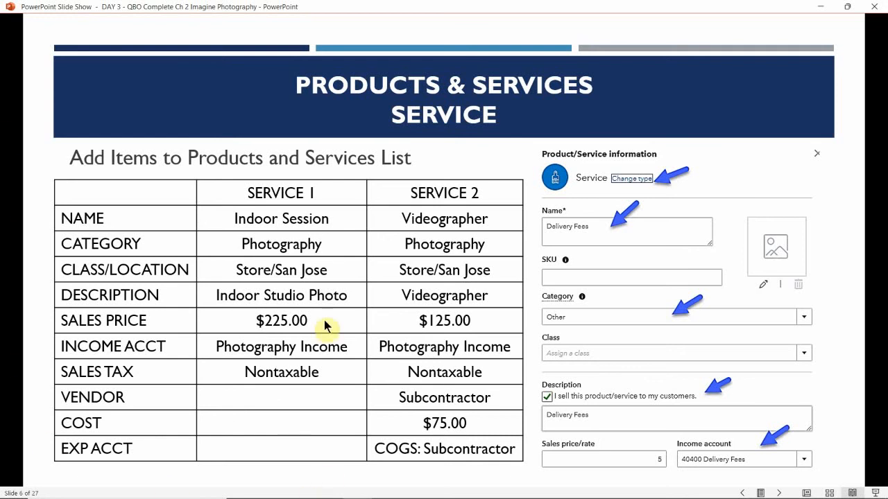
# Return to QuickBooks Online, choose Service as the new item's type and name it "Indoor Photo Session".
pyautogui.moveTo(243, 498)
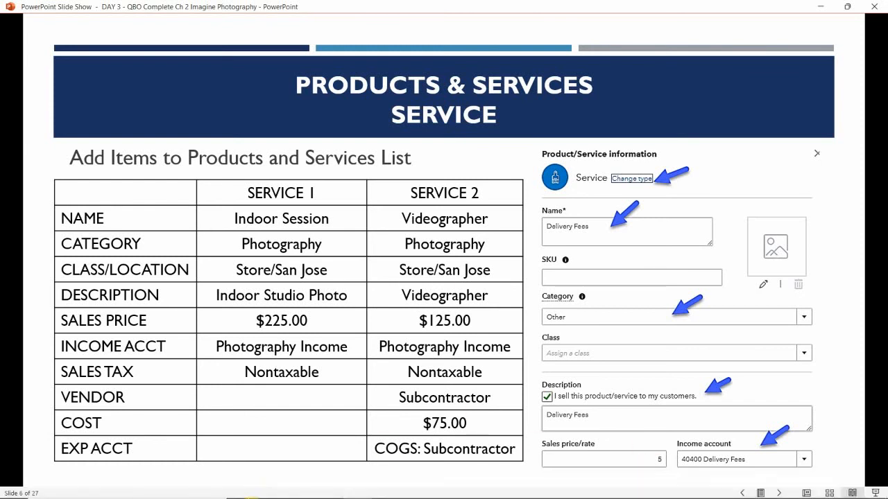
pyautogui.moveTo(270, 490)
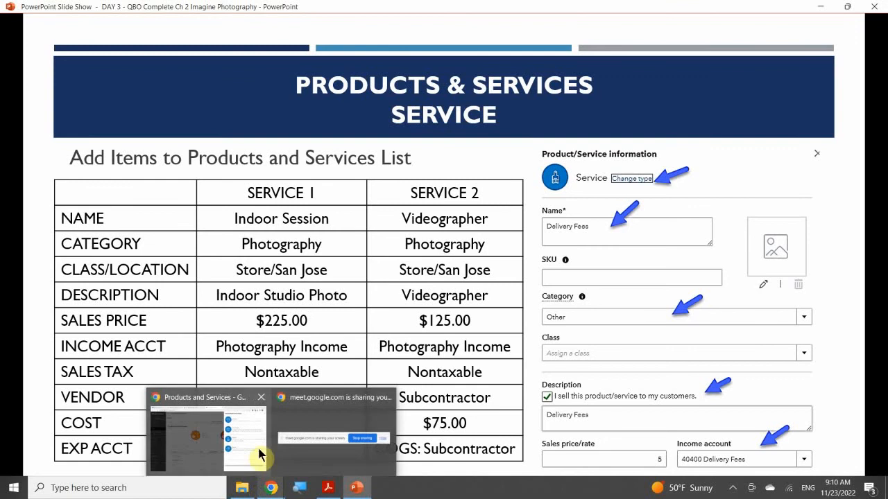
pyautogui.click(250, 451)
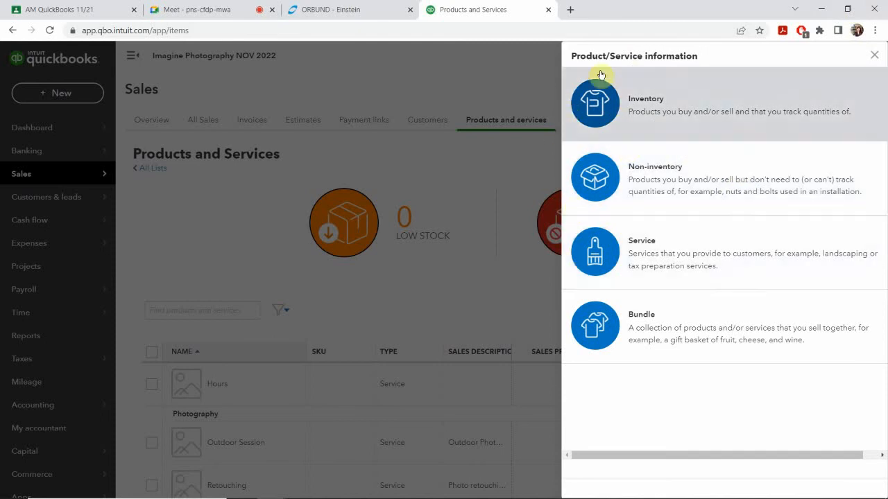
pyautogui.click(612, 266)
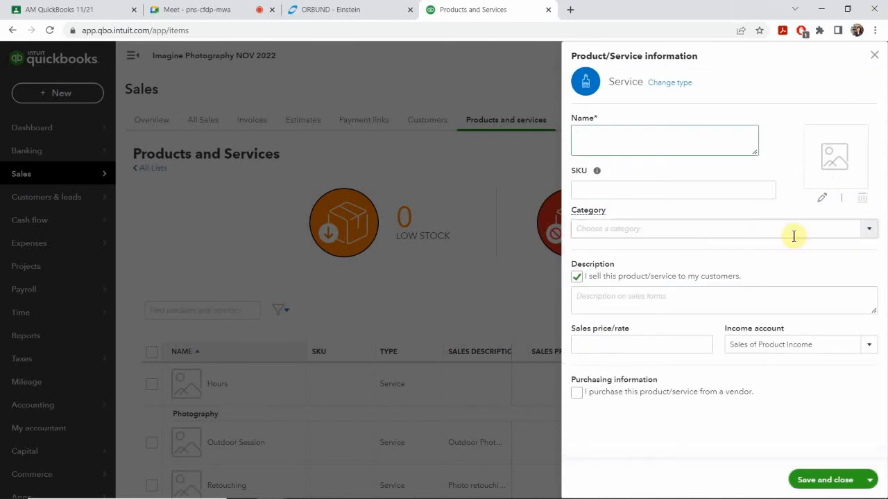
pyautogui.write('Indoor Photo Session')
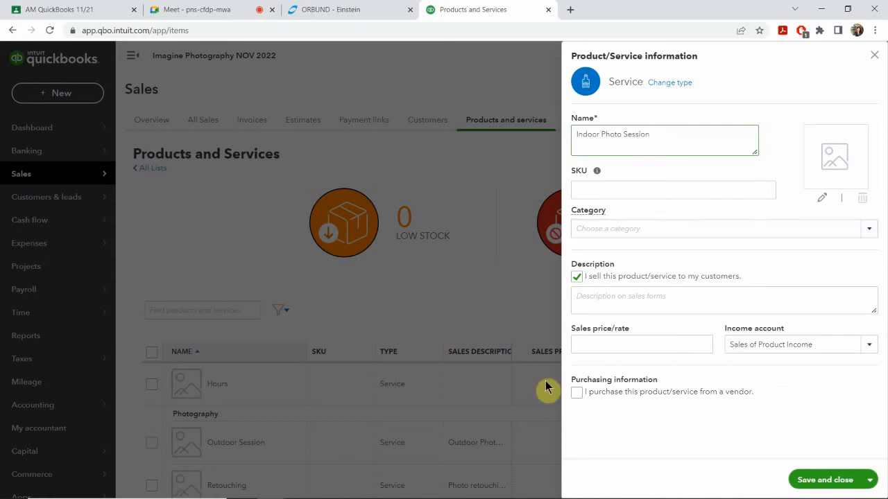
# Compare the name with the slide preview and correct the new service's name to "Indoor Session".
pyautogui.moveTo(331, 492)
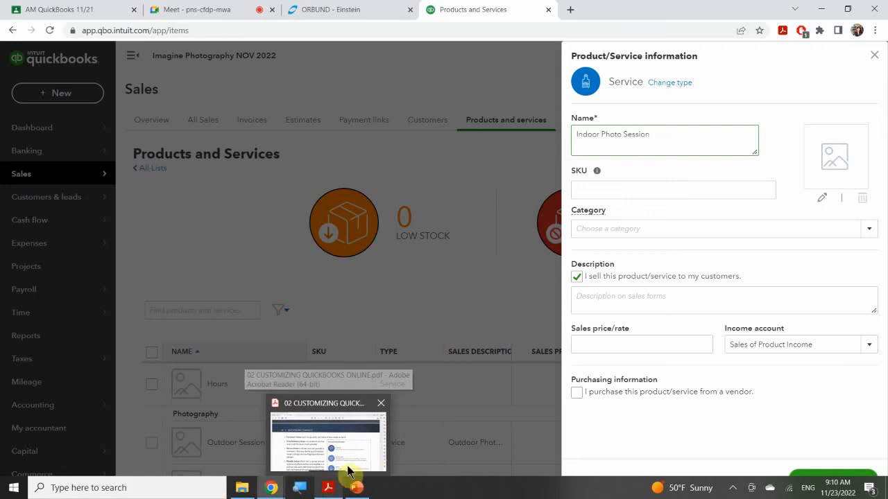
pyautogui.moveTo(349, 472)
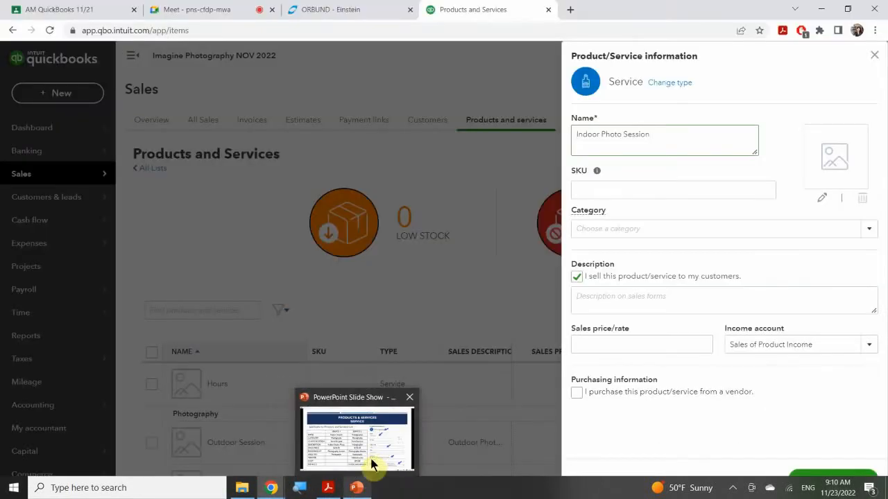
pyautogui.moveTo(371, 463)
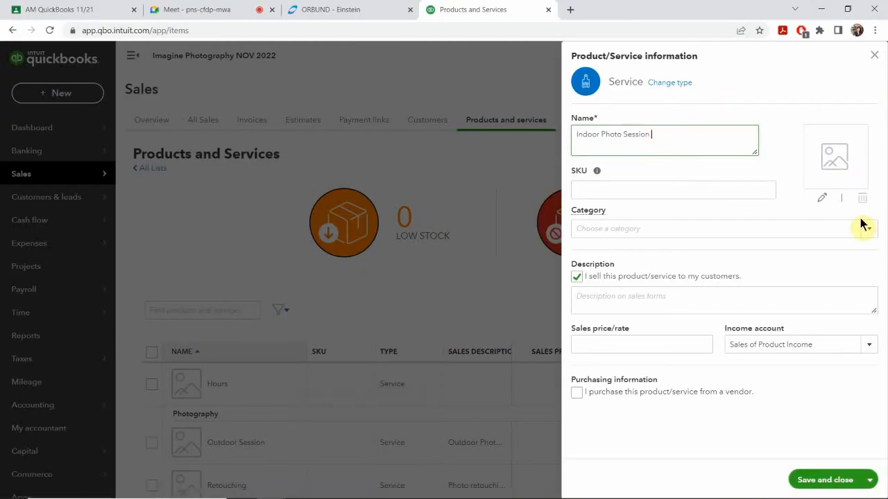
pyautogui.press('BackSpace')
pyautogui.press('BackSpace')
pyautogui.press('BackSpace')
pyautogui.press('BackSpace')
pyautogui.press('BackSpace')
pyautogui.press('BackSpace')
pyautogui.press('BackSpace')
pyautogui.press('BackSpace')
pyautogui.press('BackSpace')
pyautogui.press('BackSpace')
pyautogui.press('BackSpace')
pyautogui.press('BackSpace')
pyautogui.press('BackSpace')
pyautogui.press('BackSpace')
pyautogui.write('Sessuib')
pyautogui.press('BackSpace')
pyautogui.press('BackSpace')
pyautogui.press('BackSpace')
pyautogui.press('BackSpace')
pyautogui.press('BackSpace')
pyautogui.write('ssion')
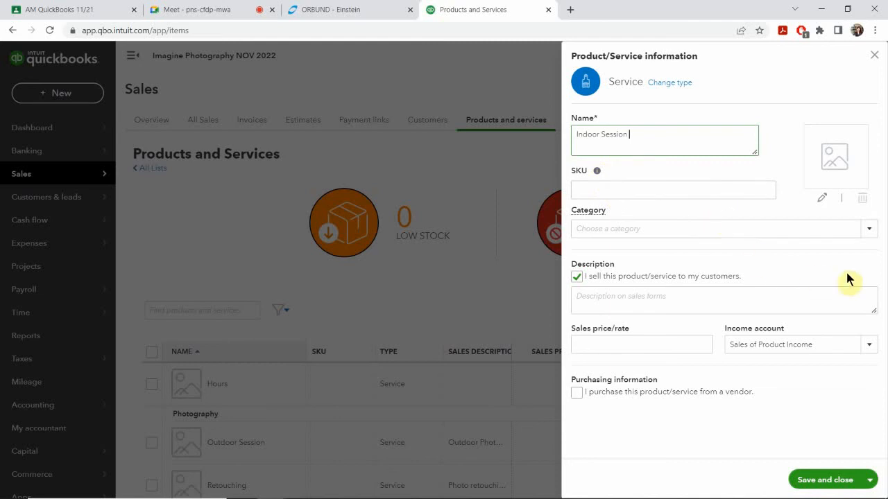
pyautogui.moveTo(724, 487)
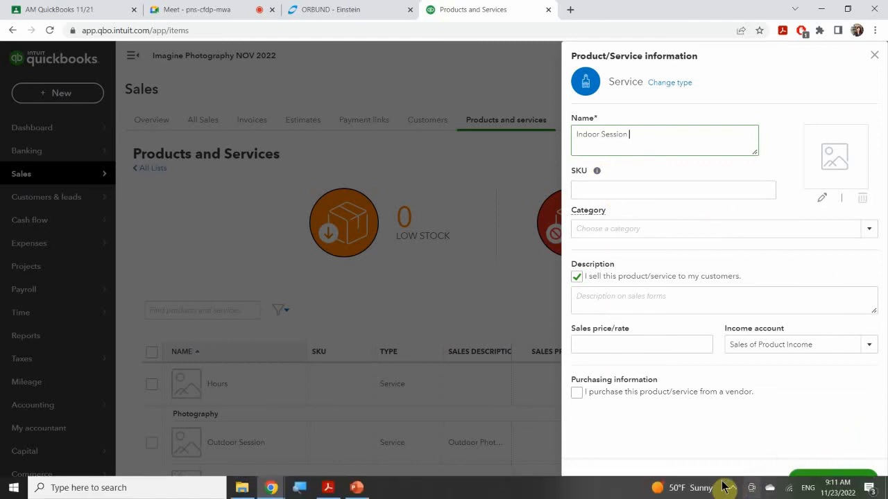
pyautogui.click(731, 489)
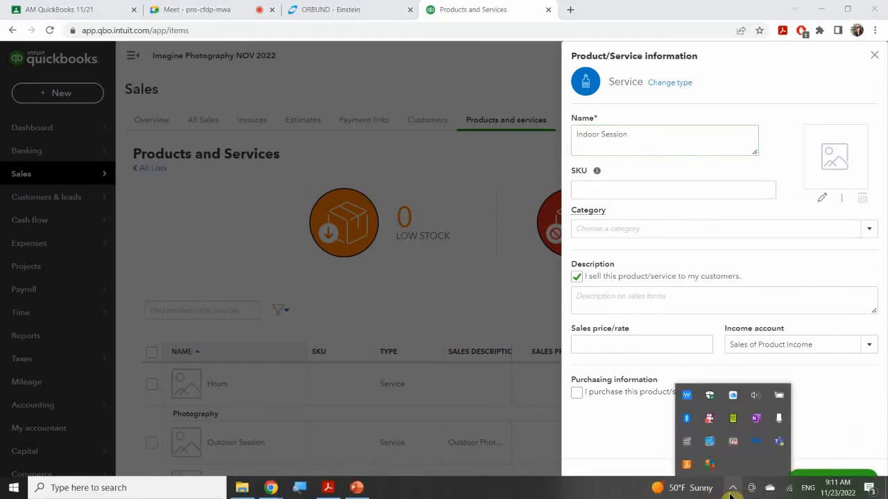
pyautogui.click(731, 489)
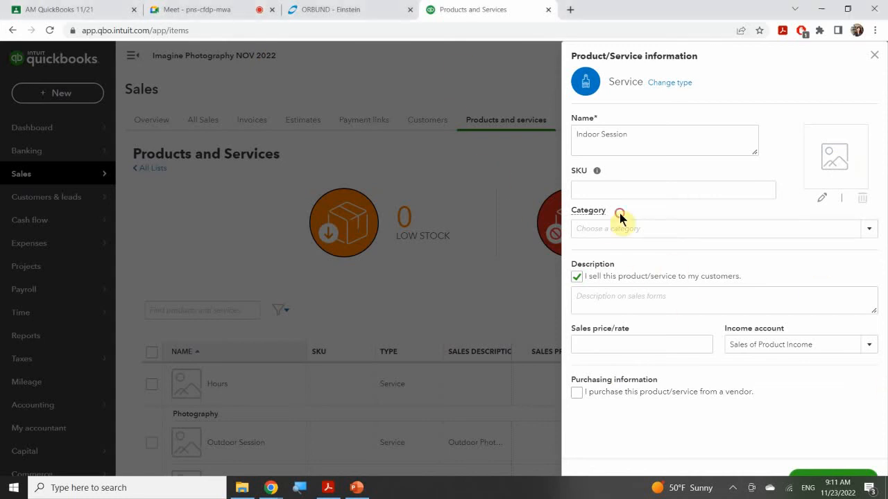
# Assign the new service to the existing Photography category.
pyautogui.click(622, 235)
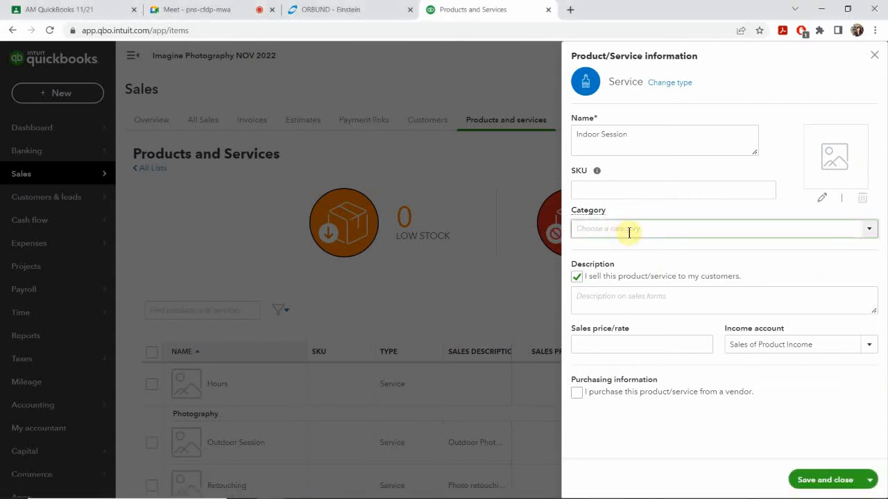
pyautogui.write('Photography')
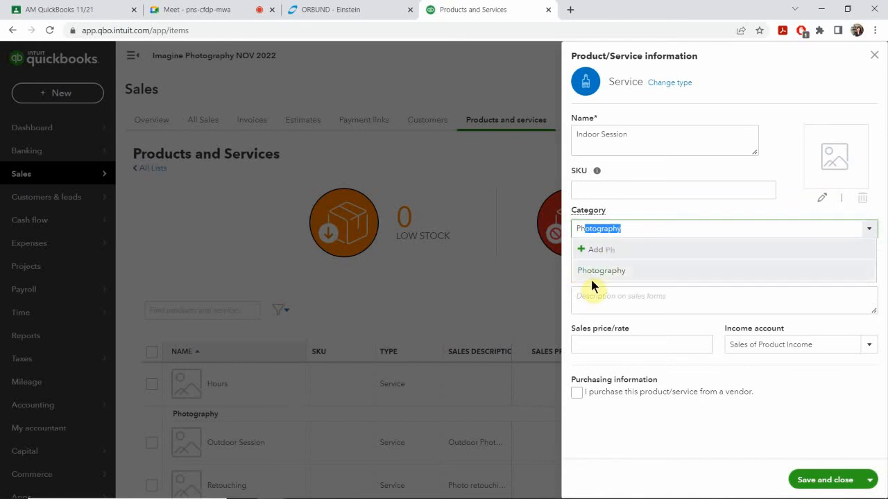
pyautogui.click(613, 274)
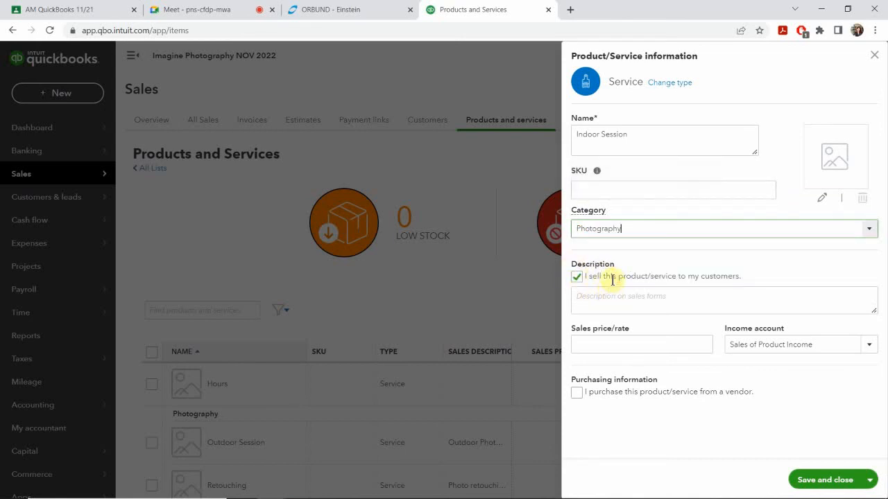
# Enter "Indoor Studio Photo session" as the service's description on sales forms.
pyautogui.click(593, 303)
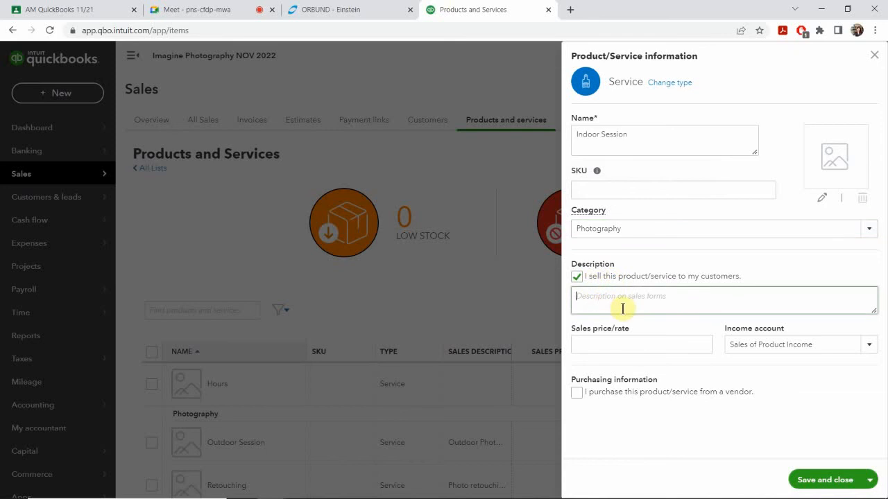
pyautogui.write('Indoo')
pyautogui.write('hoto')
pyautogui.press('BackSpace')
pyautogui.press('BackSpace')
pyautogui.press('BackSpace')
pyautogui.press('BackSpace')
pyautogui.press('BackSpace')
pyautogui.write('Studio')
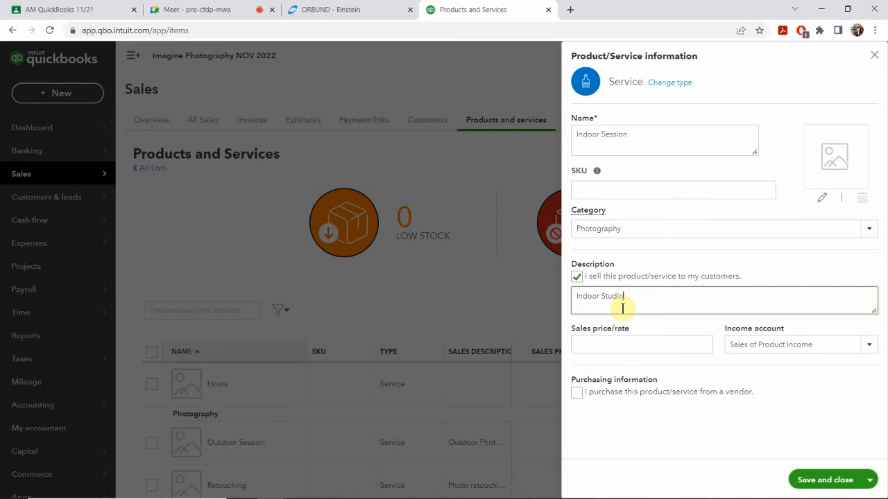
pyautogui.press('BackSpace')
pyautogui.press('BackSpace')
pyautogui.write('io Photo session')
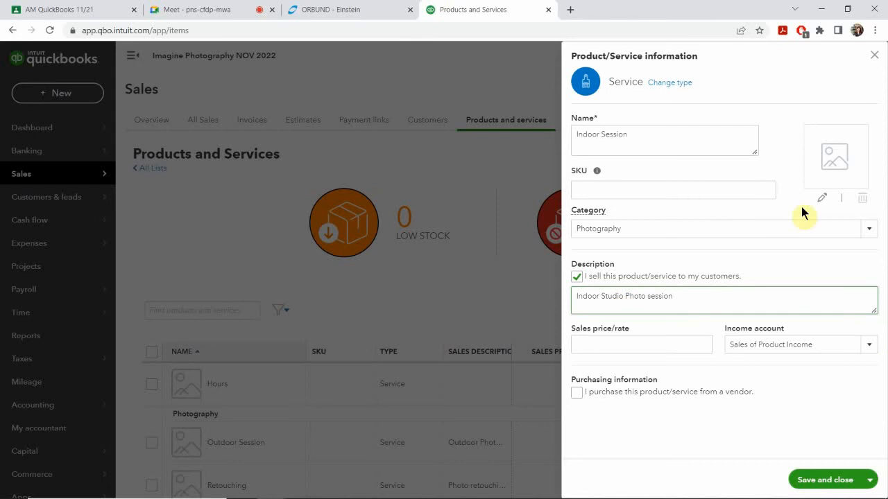
# Set the service's sales price to 225.00 and its income account to Photography Income.
pyautogui.click(589, 344)
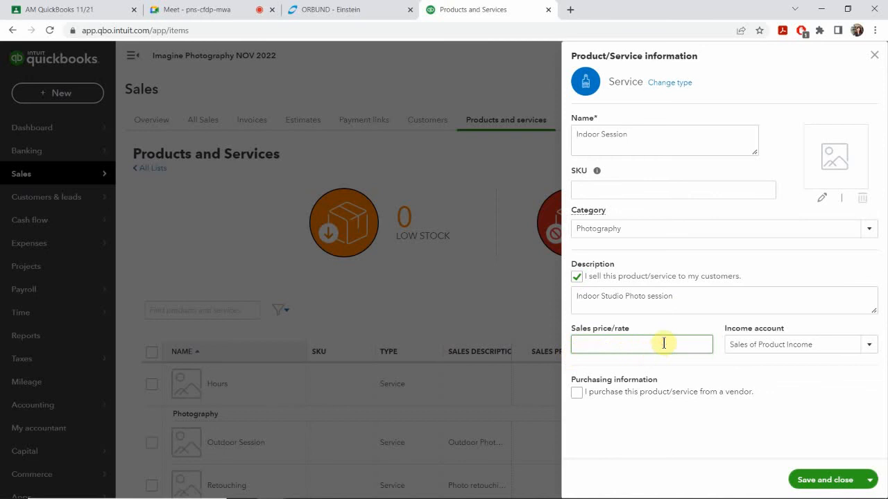
pyautogui.write('225.00')
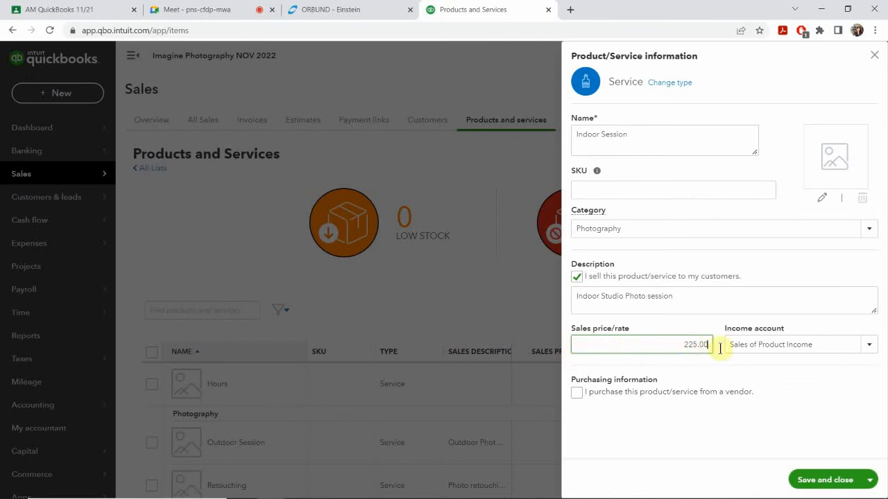
pyautogui.click(826, 346)
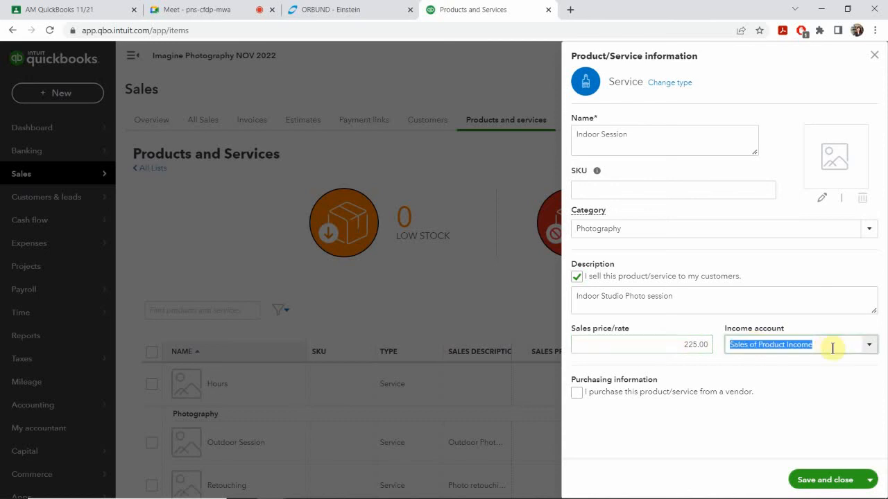
pyautogui.click(869, 345)
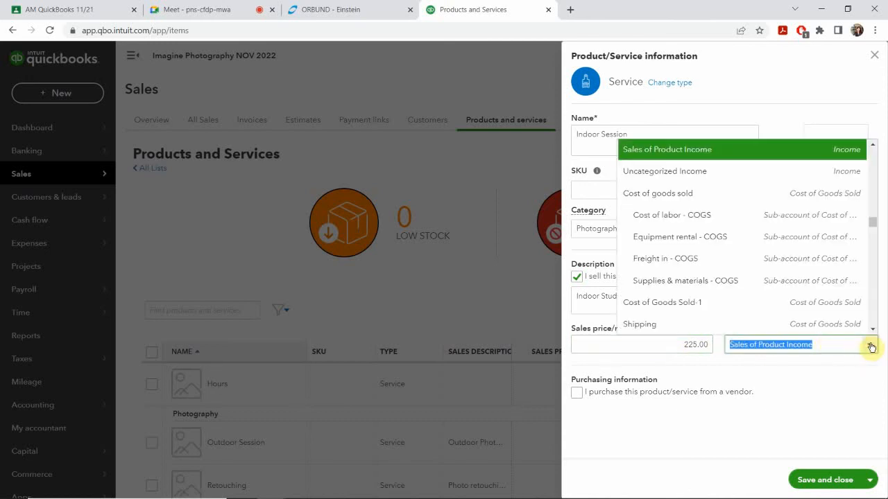
pyautogui.press('BackSpace')
pyautogui.write('Ph')
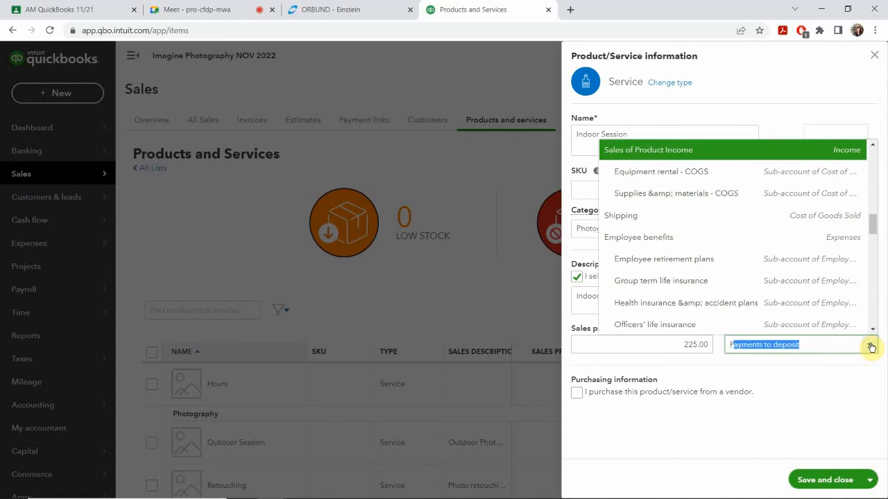
pyautogui.write('otography Income')
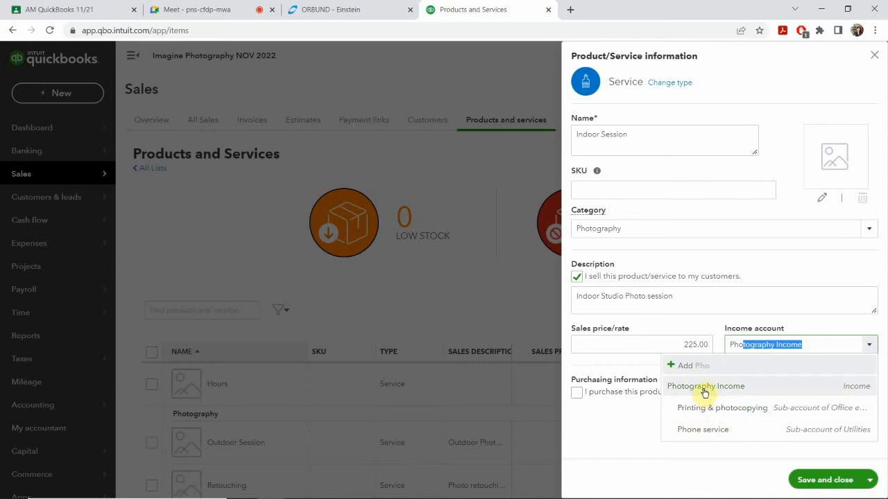
pyautogui.click(731, 387)
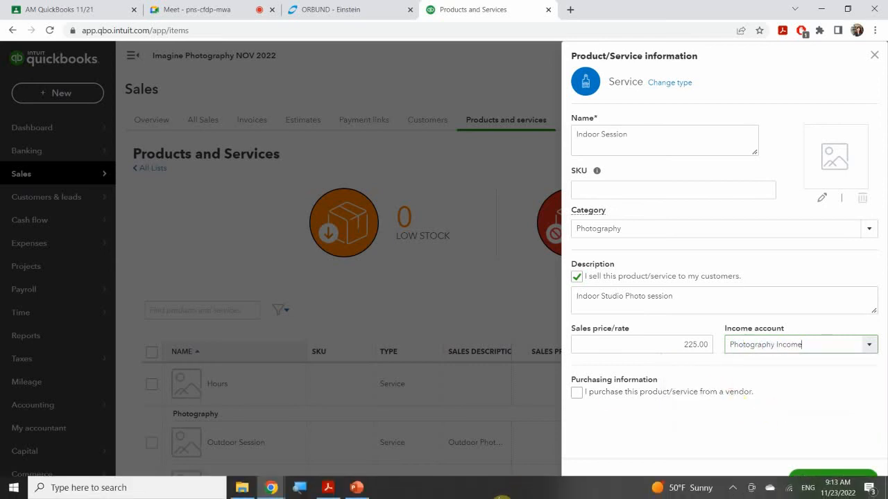
# Compare the entries with the PowerPoint slide, save and close the Indoor Session service and check the updated list.
pyautogui.click(355, 489)
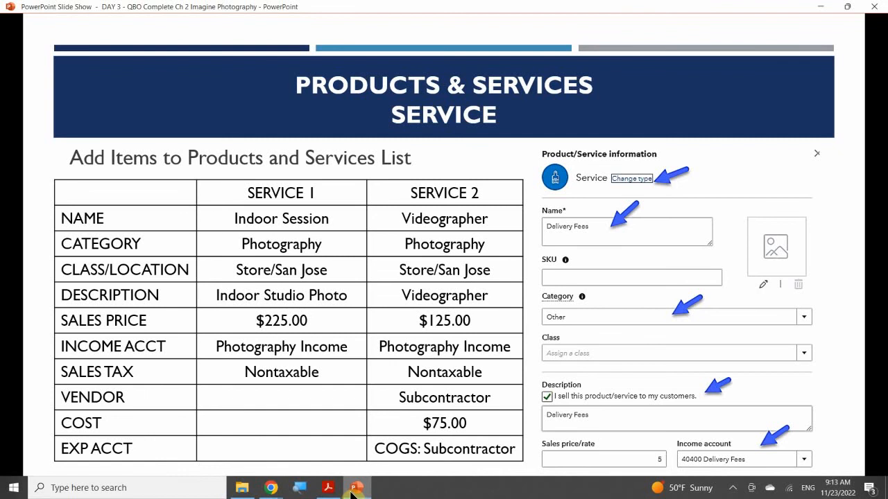
pyautogui.click(352, 489)
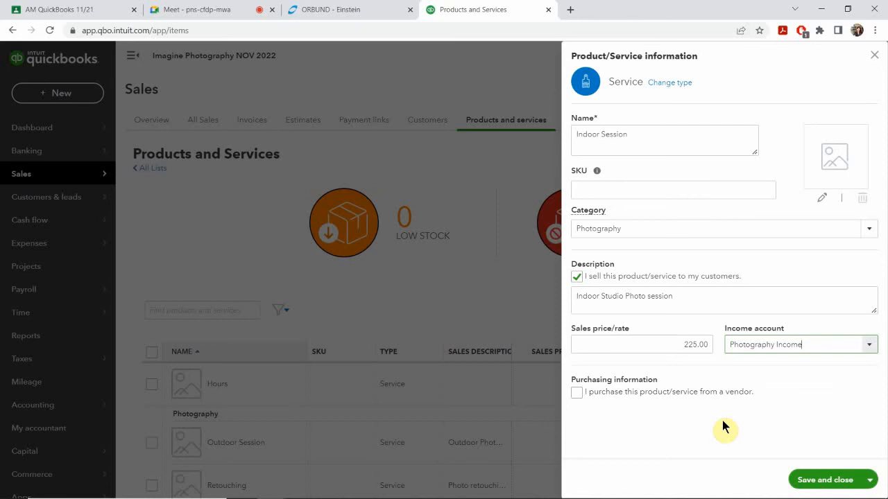
pyautogui.click(839, 485)
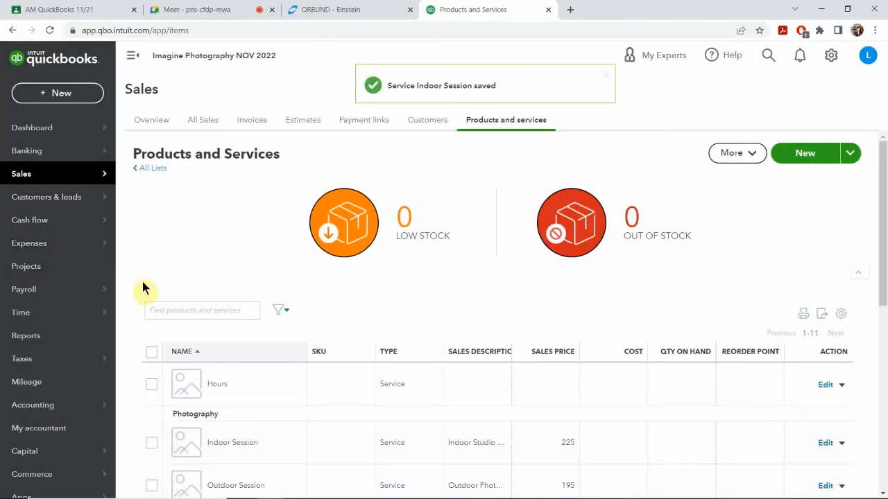
pyautogui.scroll(-4, 229, 298)
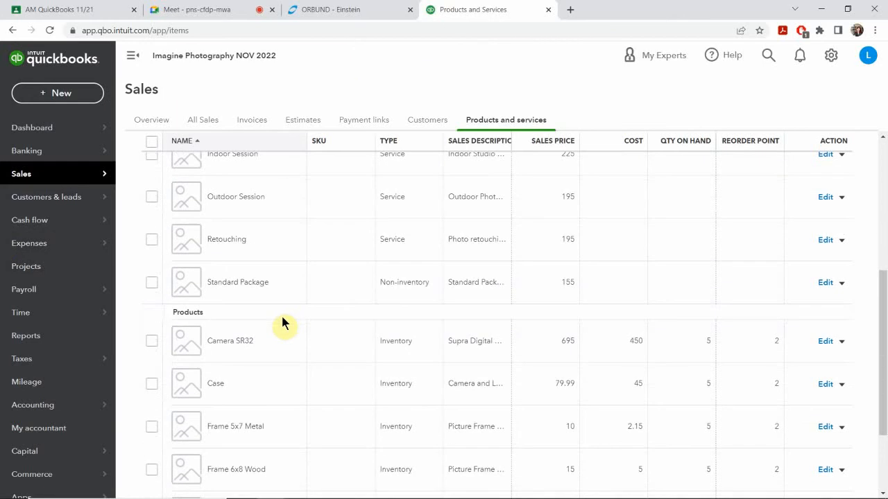
# Review the products and services list against the PowerPoint slide to identify the next service.
pyautogui.scroll(-2, 305, 312)
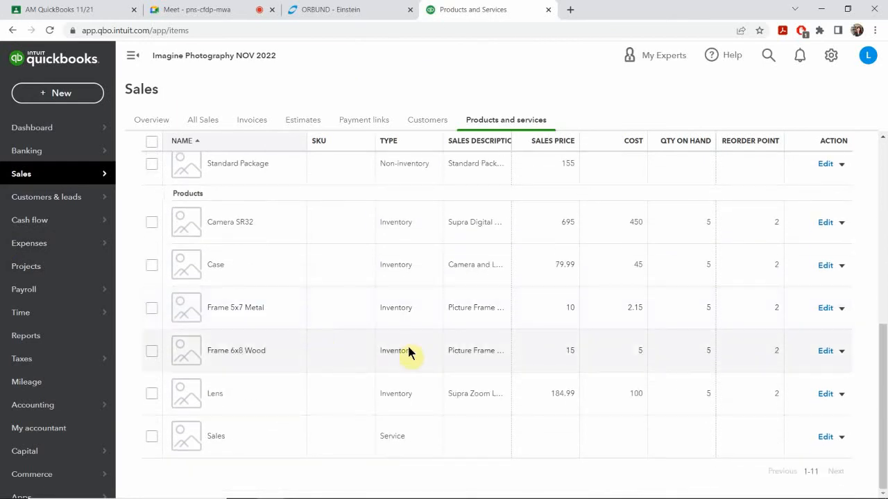
pyautogui.scroll(1, 265, 326)
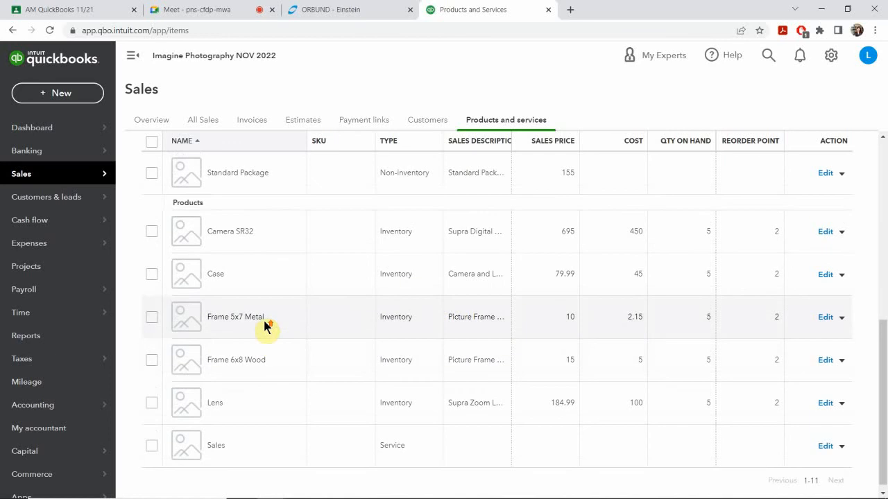
pyautogui.scroll(5, 265, 326)
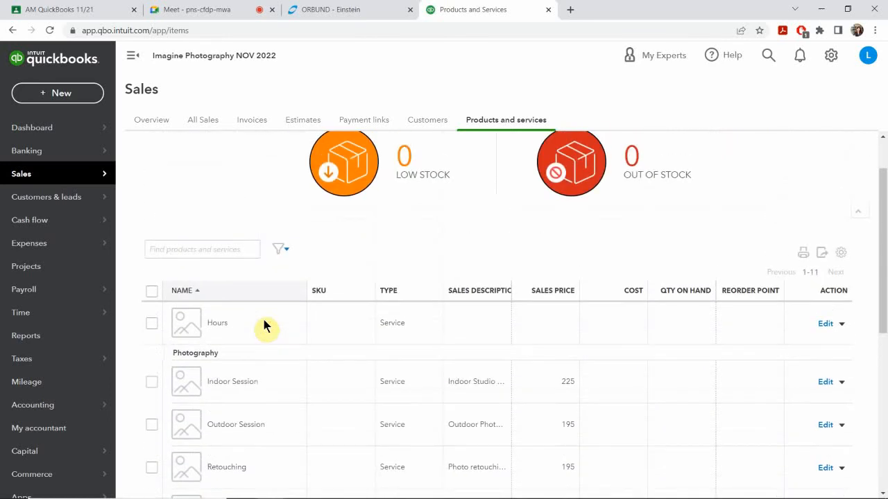
pyautogui.scroll(-1, 264, 327)
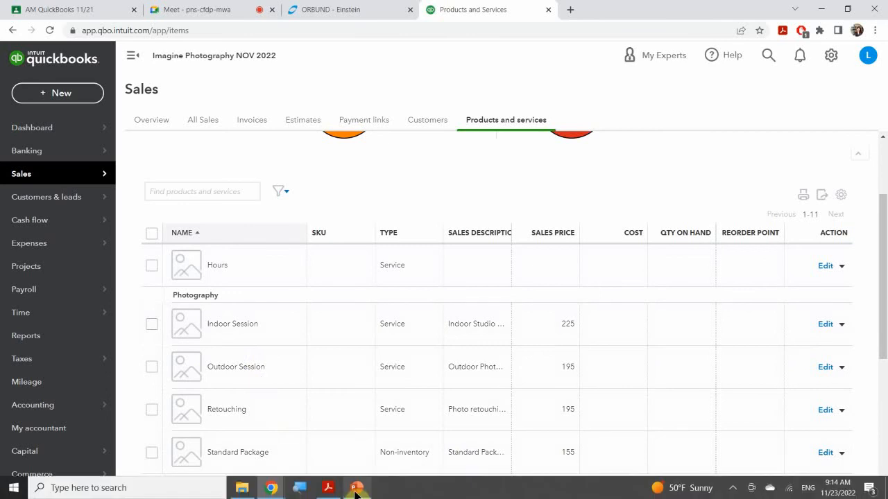
pyautogui.moveTo(356, 488)
pyautogui.click(365, 450)
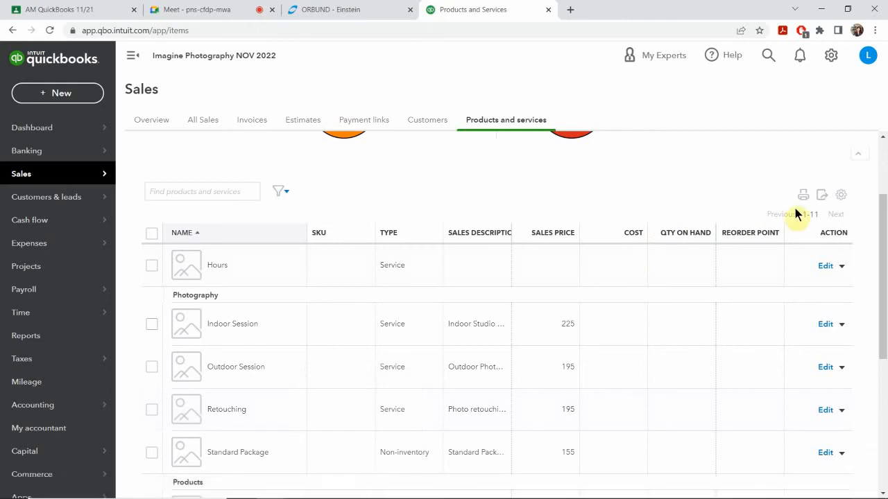
# Start a new item of type Service and name it "Vudeographer".
pyautogui.scroll(2, 829, 208)
pyautogui.click(801, 151)
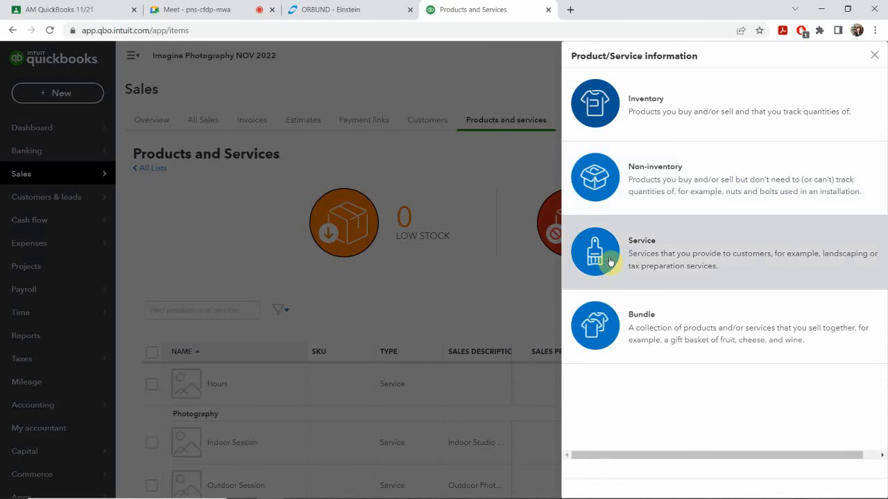
pyautogui.click(610, 261)
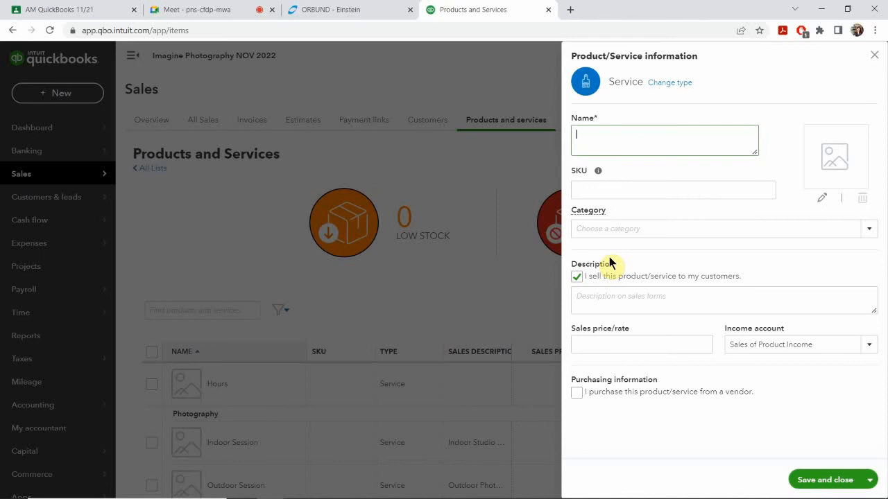
pyautogui.write('Vudeography')
pyautogui.press('BackSpace')
pyautogui.write('er')
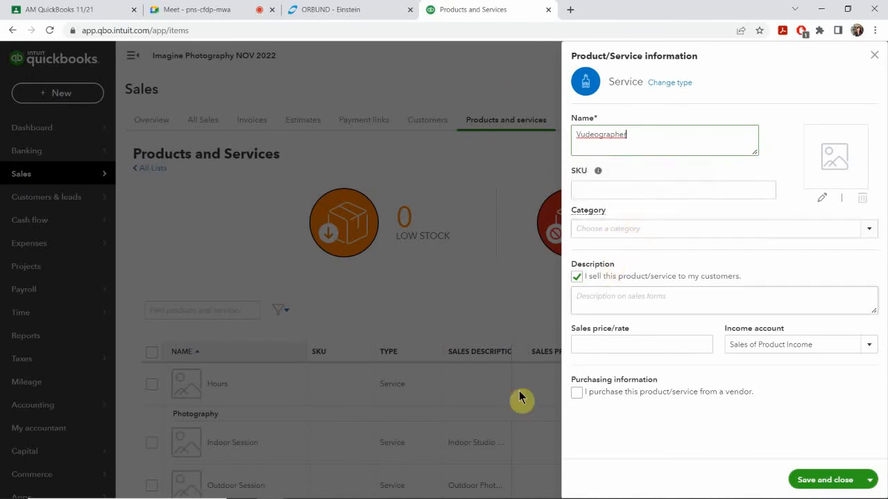
# Check the Service 2 details on the PowerPoint slide and assign the new service to the existing Photography category.
pyautogui.moveTo(451, 462)
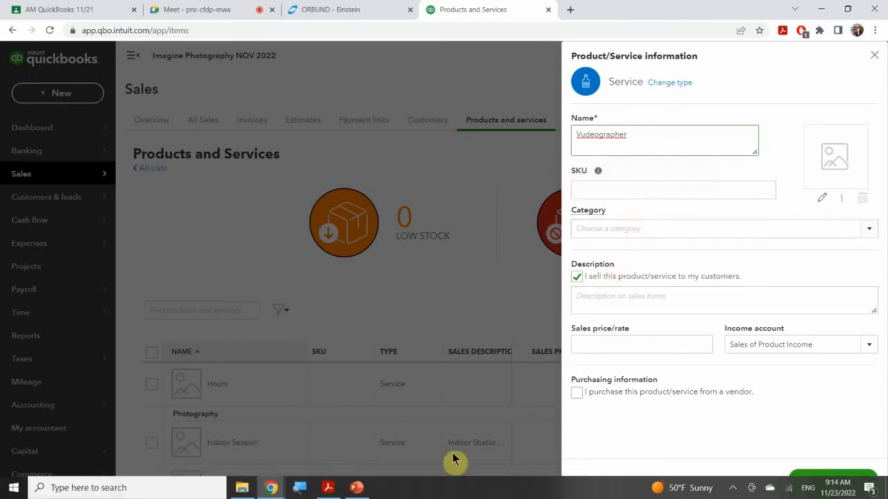
pyautogui.click(357, 488)
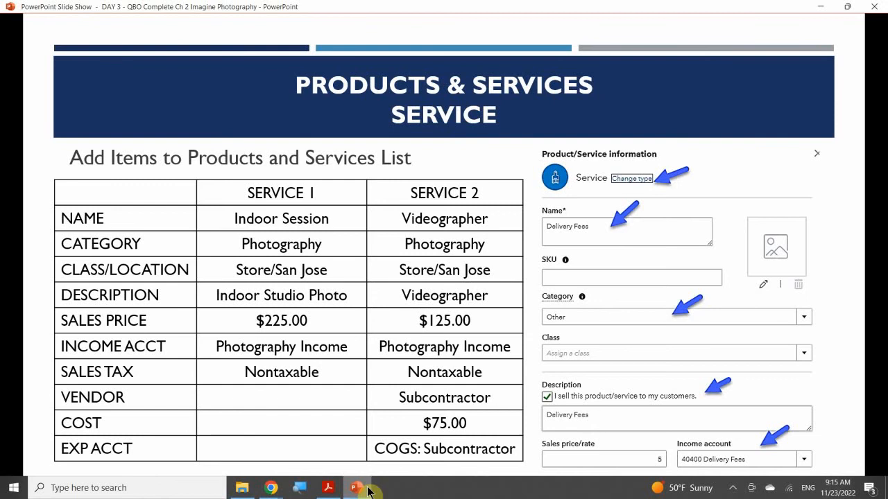
pyautogui.click(366, 489)
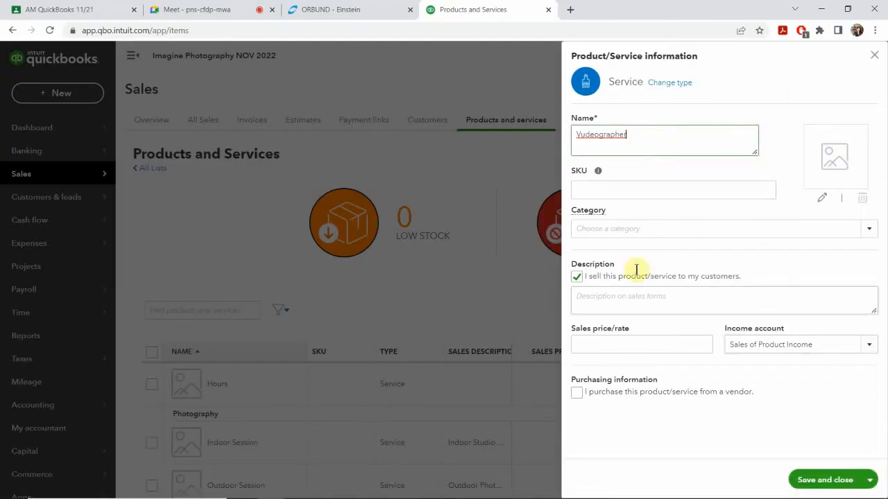
pyautogui.click(638, 229)
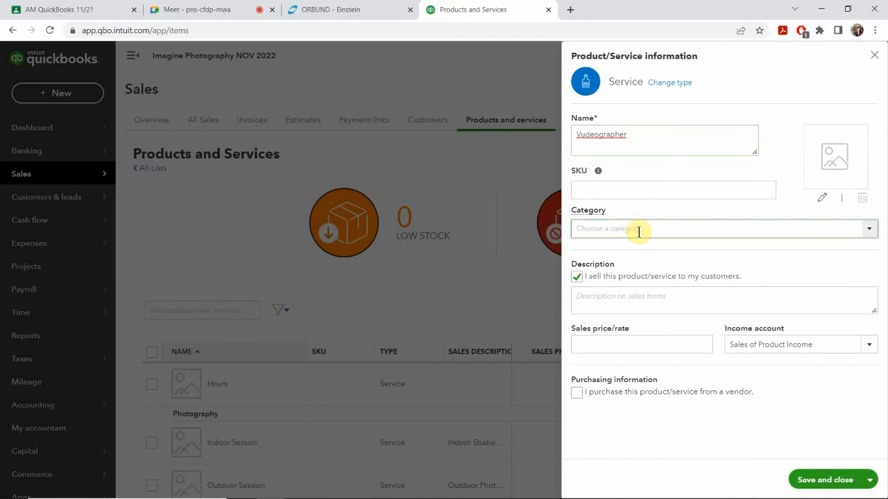
pyautogui.write('P')
pyautogui.press('BackSpace')
pyautogui.write('Photography')
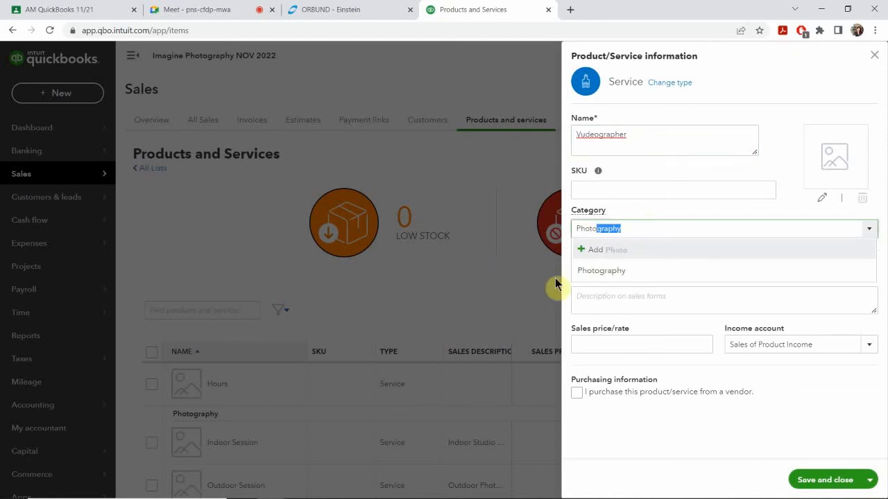
pyautogui.click(603, 269)
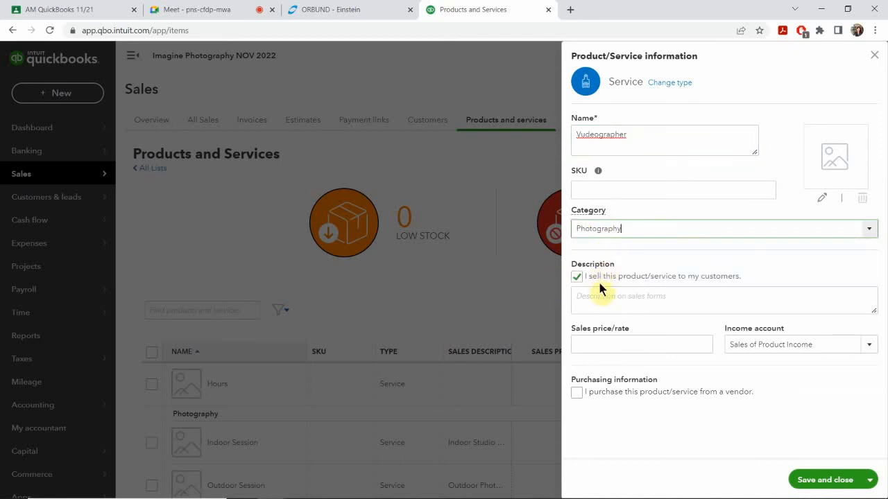
# Enter "Videographers" as the description on sales forms and set the sales price to 125.00.
pyautogui.click(611, 302)
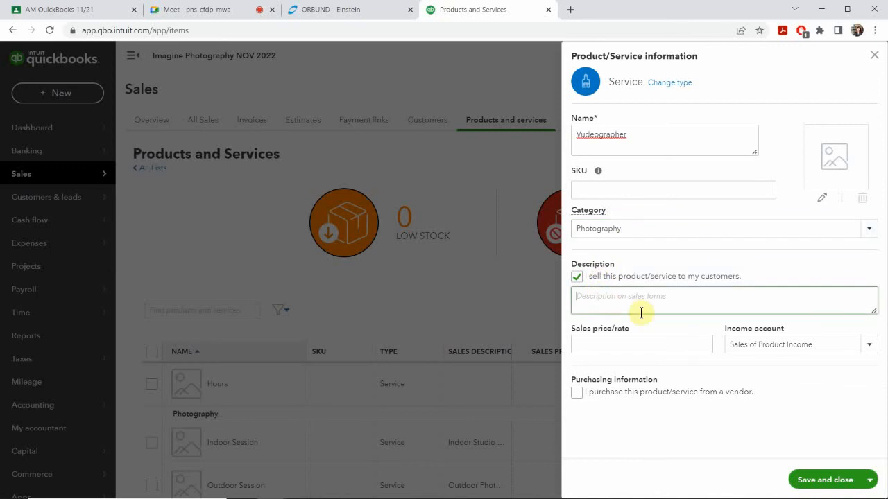
pyautogui.write('Videographers')
pyautogui.click(607, 345)
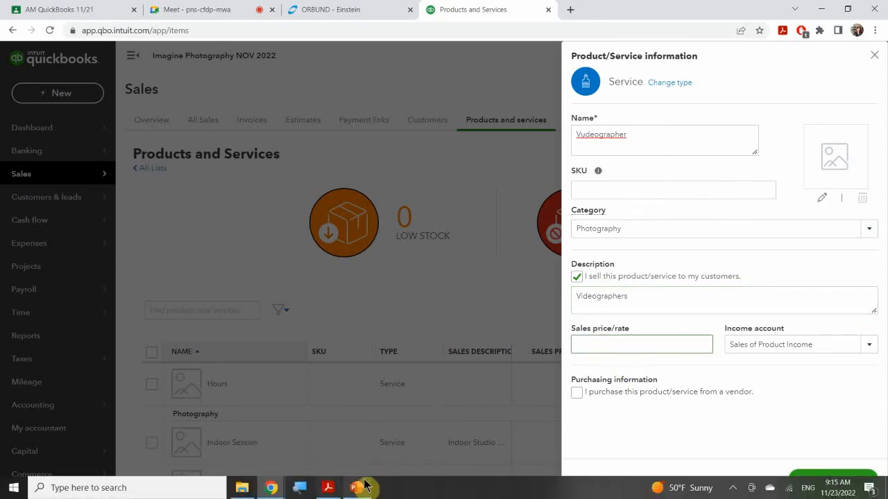
pyautogui.moveTo(367, 492)
pyautogui.moveTo(365, 457)
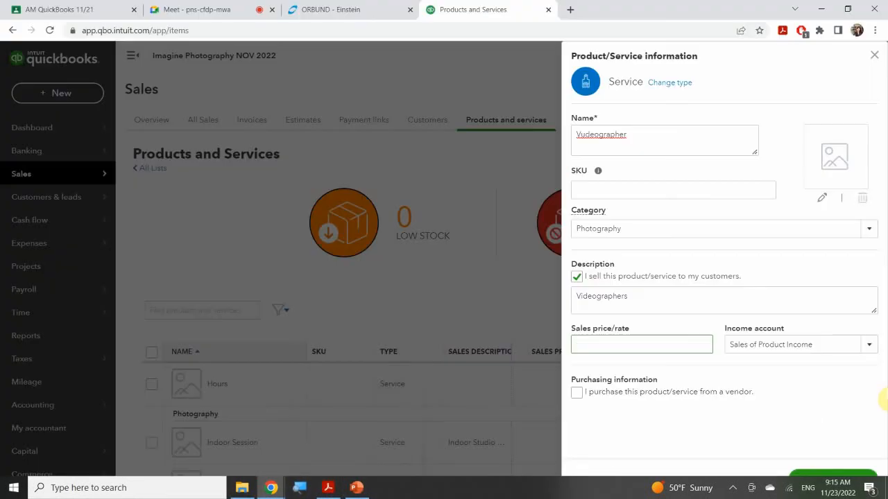
pyautogui.write('125.00')
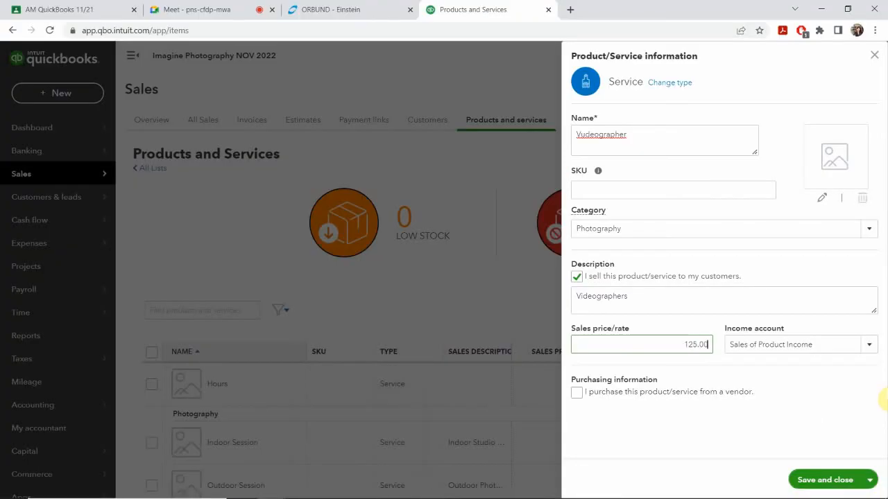
# Set the service's income account to Photography Income.
pyautogui.click(781, 350)
pyautogui.press('BackSpace')
pyautogui.write('pj')
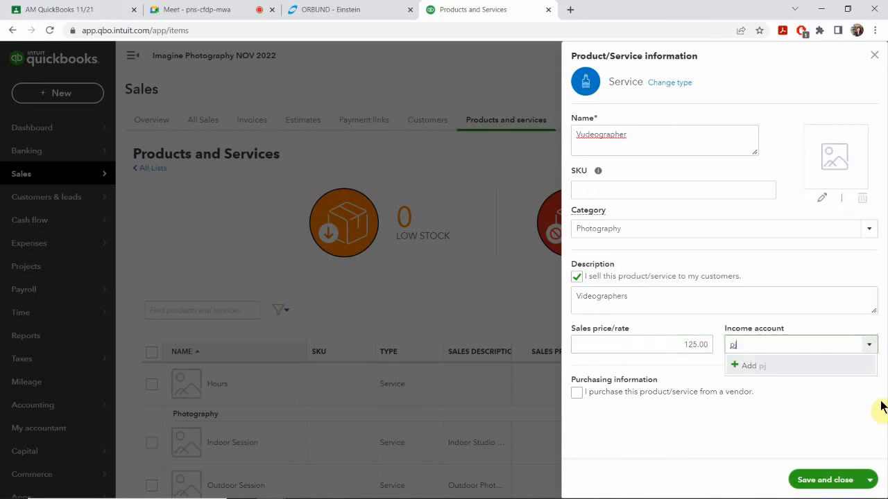
pyautogui.press('BackSpace')
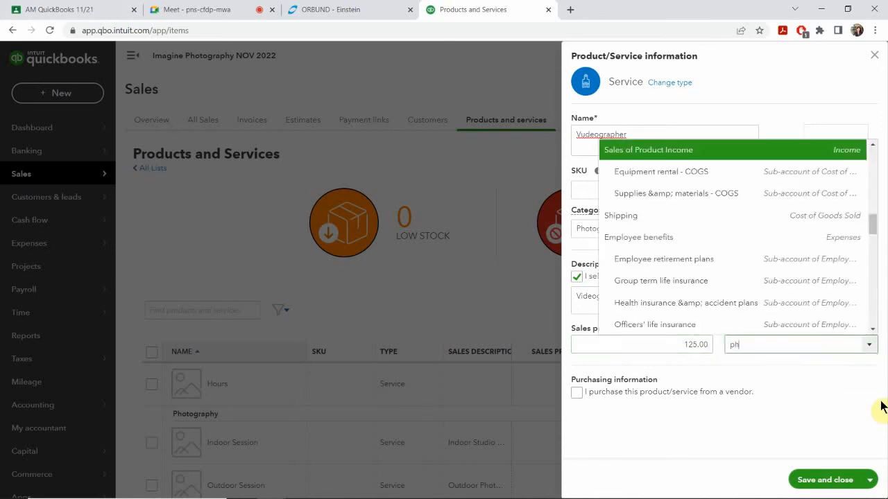
pyautogui.write('hotography Income')
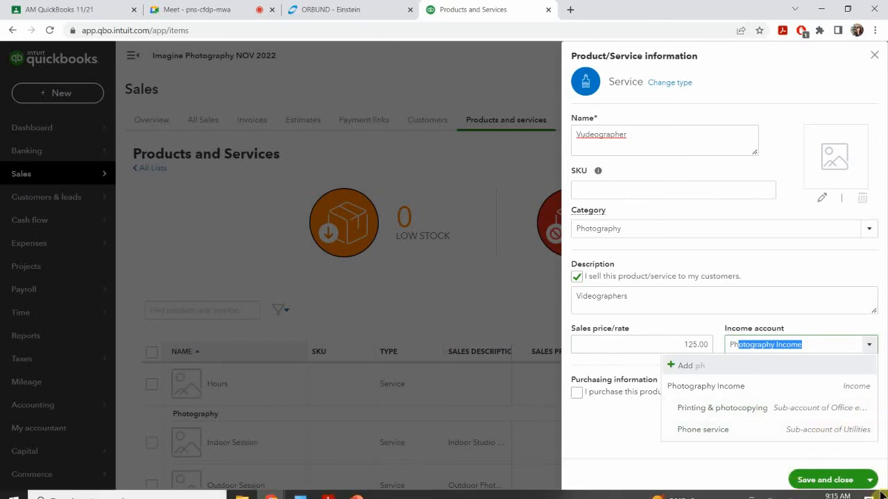
pyautogui.click(705, 386)
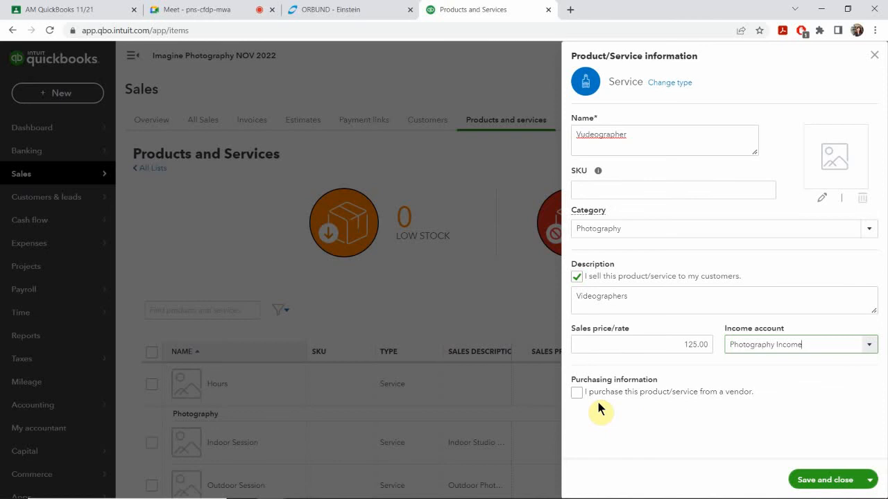
# Mark the service as purchased from a vendor, consult the slide's purchasing details and set the cost to 75.00.
pyautogui.click(575, 392)
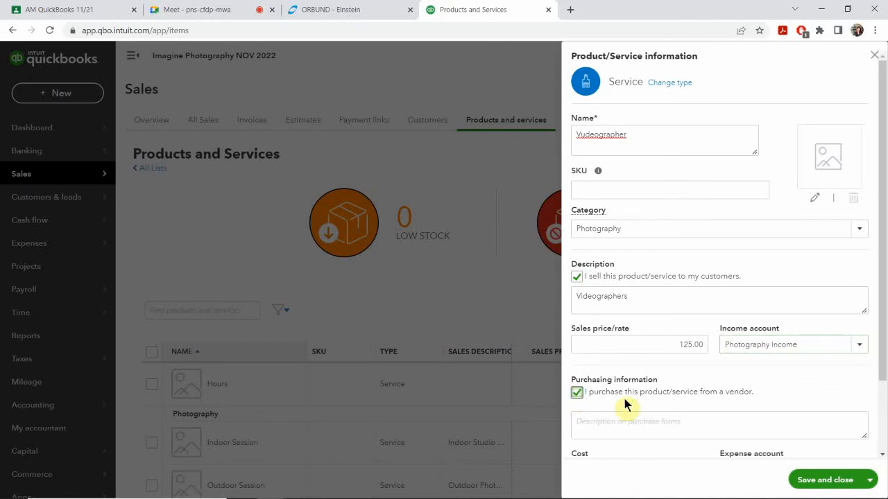
pyautogui.scroll(-2, 669, 371)
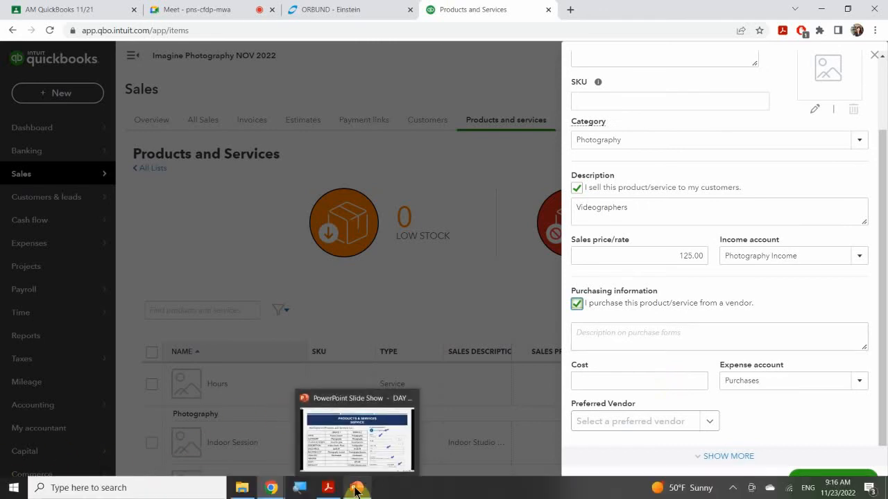
pyautogui.click(356, 470)
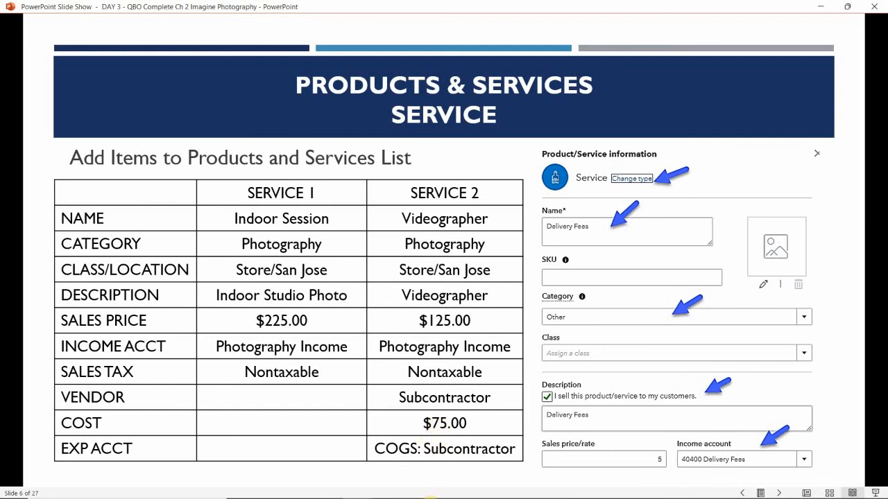
pyautogui.moveTo(430, 494)
pyautogui.click(358, 488)
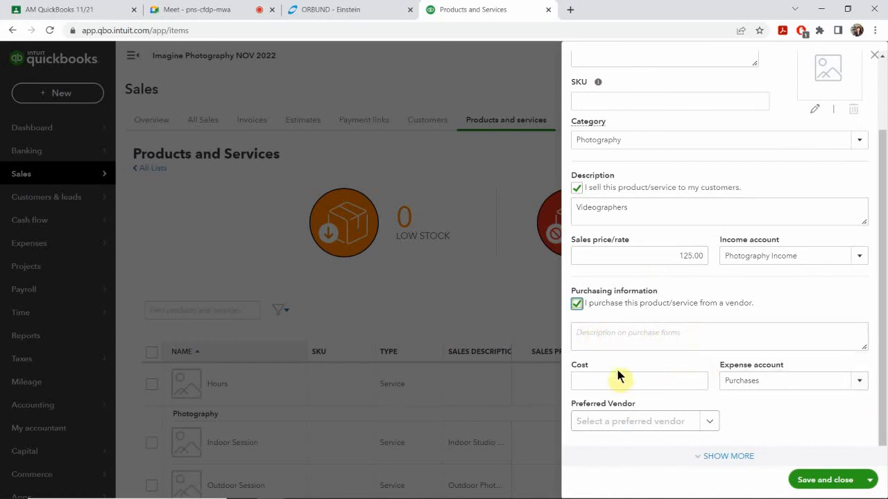
pyautogui.click(640, 380)
pyautogui.write('7')
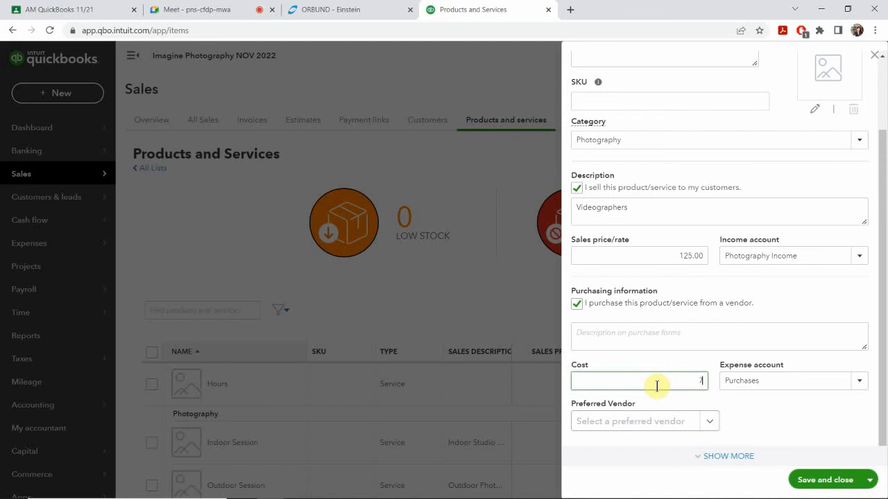
pyautogui.write('5.00')
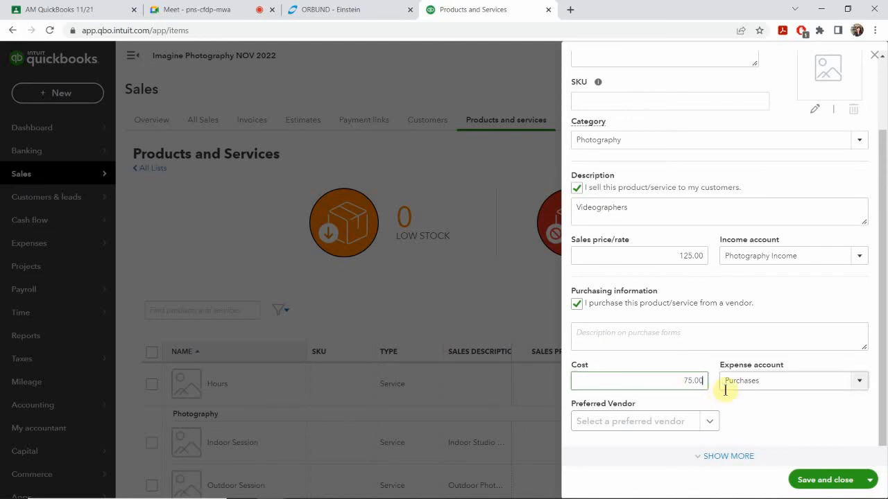
# Try to find a subcontractor account for the service's expense account by searching for "Sub".
pyautogui.click(754, 380)
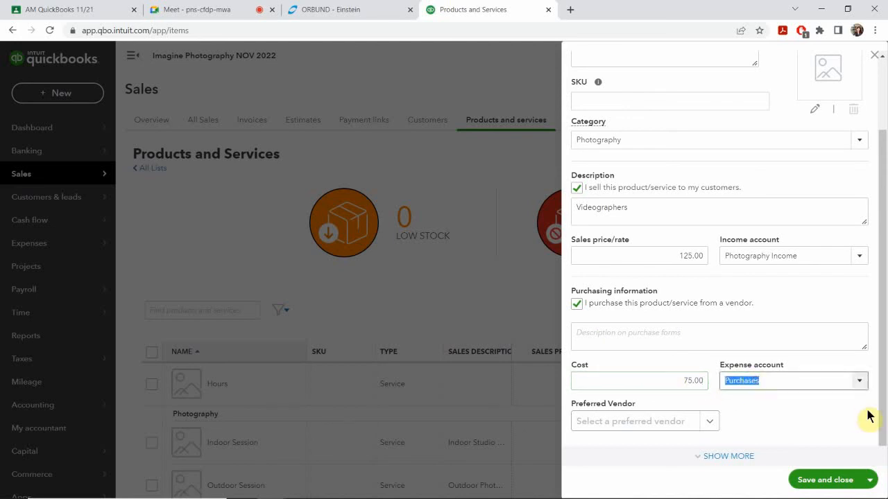
pyautogui.press('BackSpace')
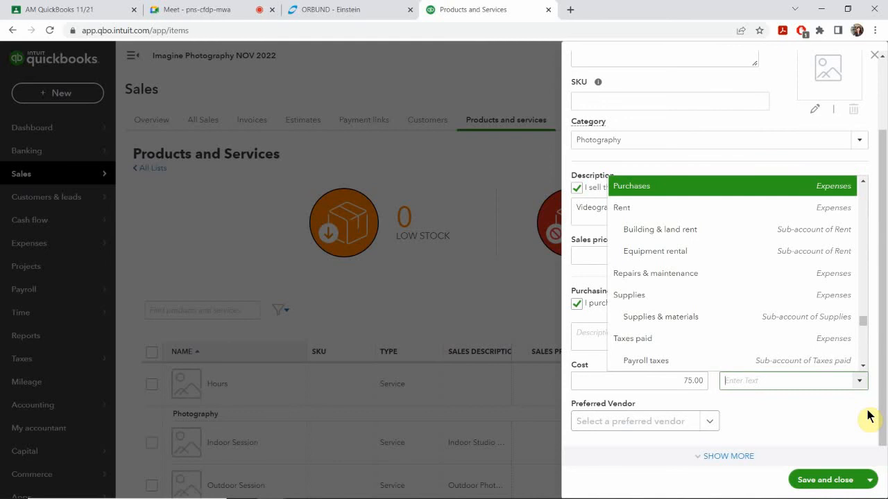
pyautogui.write('Syv')
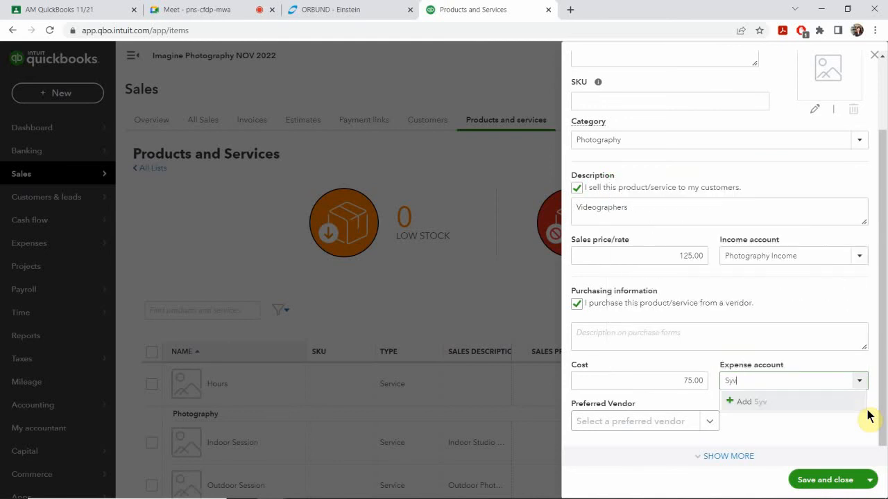
pyautogui.press('BackSpace')
pyautogui.press('BackSpace')
pyautogui.write('ub')
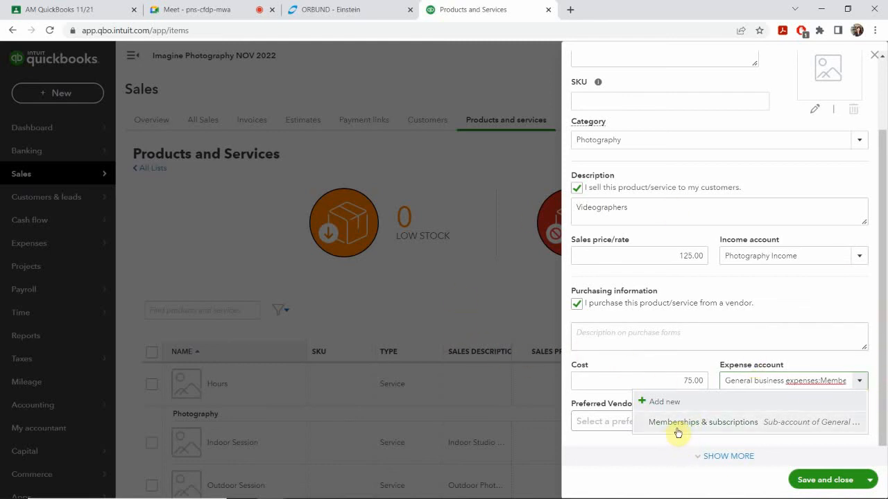
pyautogui.click(775, 427)
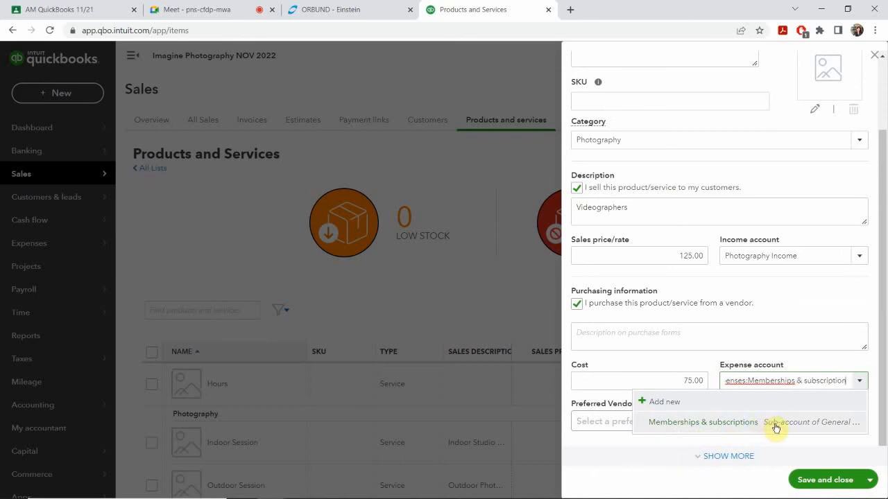
# Clear the wrongly filled expense account and search the accounts for "Con".
pyautogui.press('BackSpace')
pyautogui.press('BackSpace')
pyautogui.press('BackSpace')
pyautogui.press('BackSpace')
pyautogui.press('BackSpace')
pyautogui.press('BackSpace')
pyautogui.press('BackSpace')
pyautogui.press('BackSpace')
pyautogui.press('BackSpace')
pyautogui.press('BackSpace')
pyautogui.press('BackSpace')
pyautogui.press('BackSpace')
pyautogui.press('BackSpace')
pyautogui.press('BackSpace')
pyautogui.press('BackSpace')
pyautogui.press('BackSpace')
pyautogui.press('BackSpace')
pyautogui.press('BackSpace')
pyautogui.press('BackSpace')
pyautogui.press('BackSpace')
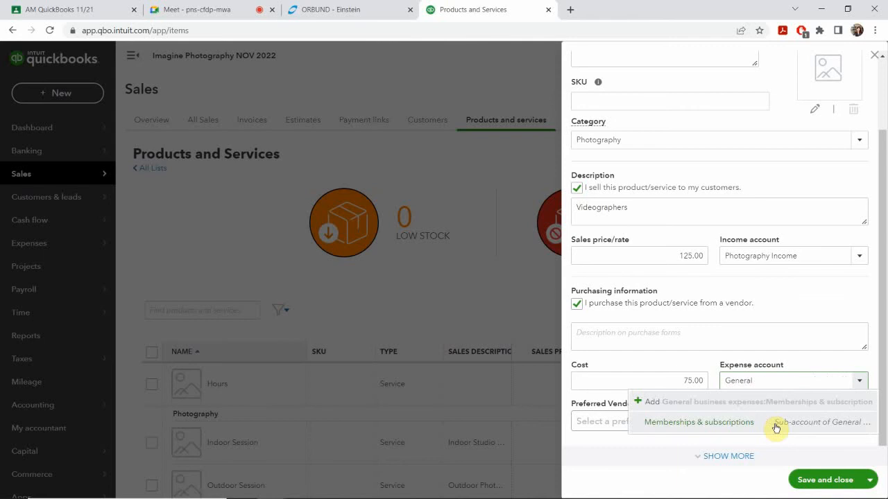
pyautogui.write('ccou')
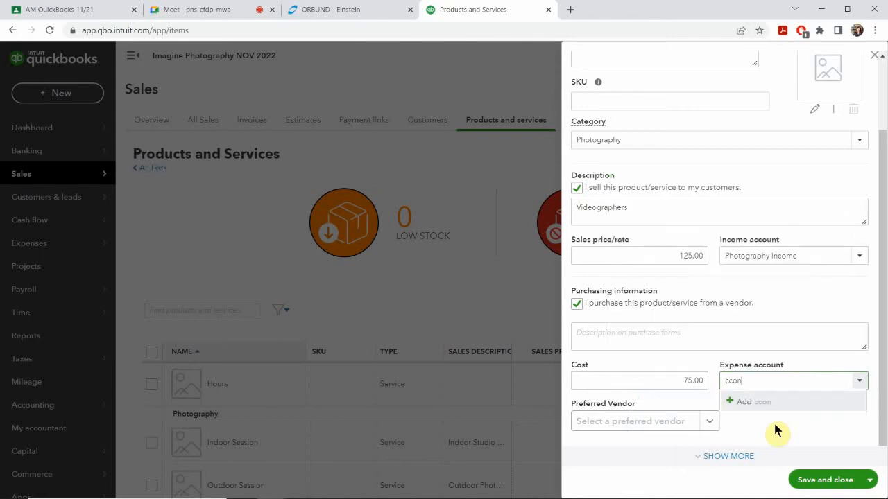
pyautogui.press('BackSpace')
pyautogui.press('BackSpace')
pyautogui.press('BackSpace')
pyautogui.write('on')
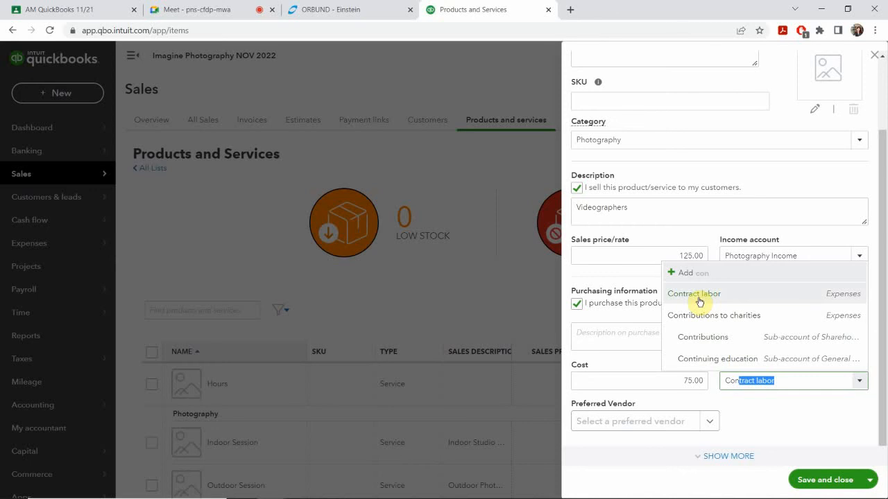
# Try to find a cost of goods sold account for subcontractors by searching the expense accounts for "COGS" and "COGS Sub".
pyautogui.press('BackSpace')
pyautogui.press('BackSpace')
pyautogui.press('BackSpace')
pyautogui.press('BackSpace')
pyautogui.write('C')
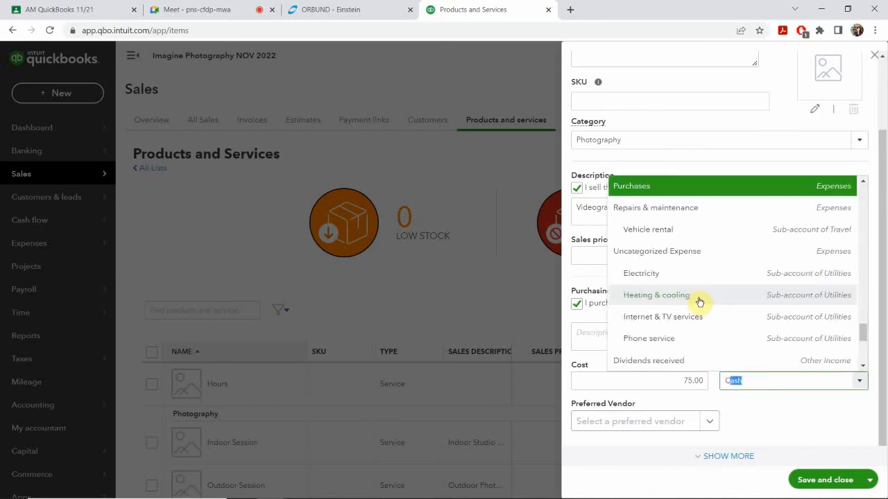
pyautogui.write('OGS')
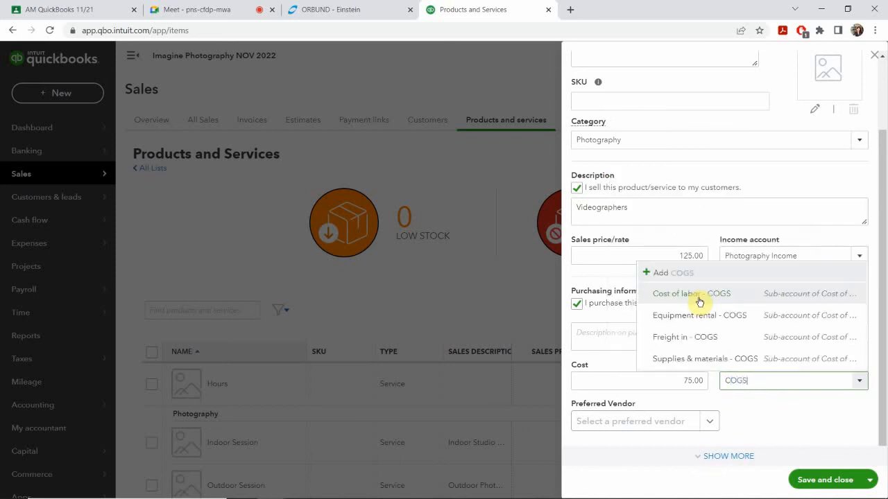
pyautogui.write(' Sun')
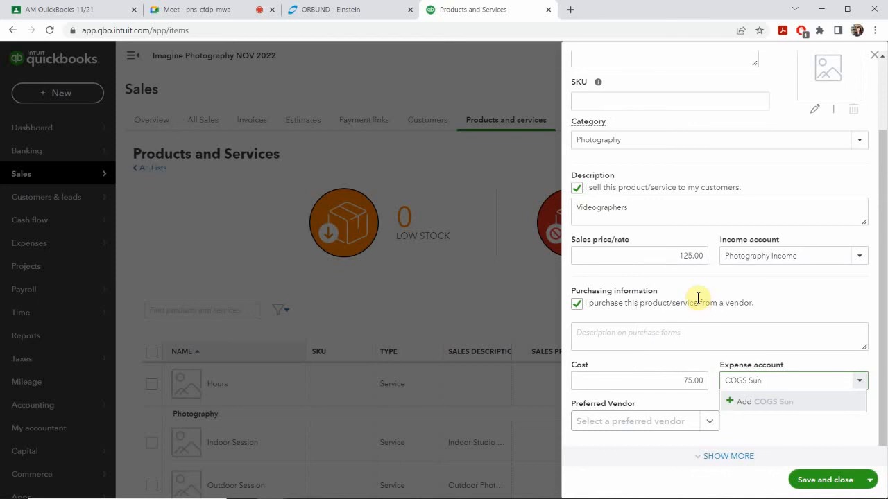
pyautogui.press('BackSpace')
pyautogui.write('b')
pyautogui.press('BackSpace')
pyautogui.press('BackSpace')
pyautogui.press('BackSpace')
pyautogui.press('BackSpace')
pyautogui.press('BackSpace')
pyautogui.press('BackSpace')
pyautogui.press('BackSpace')
pyautogui.press('BackSpace')
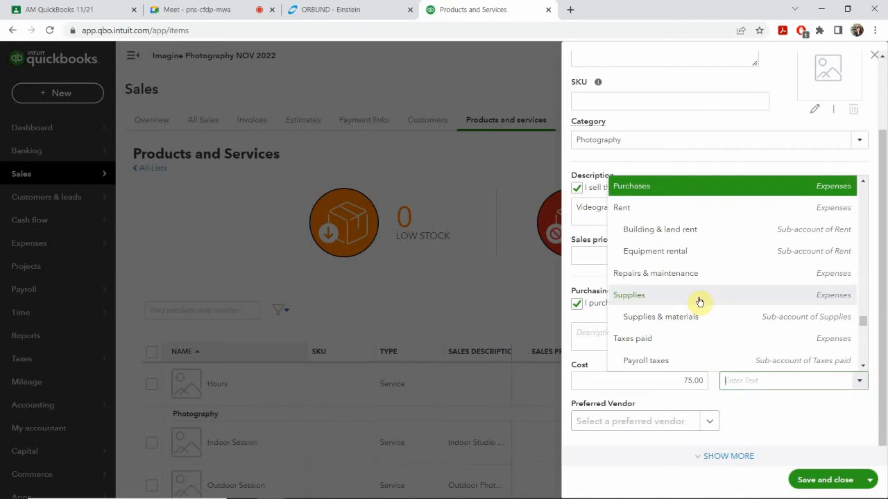
# Clear the mistaken memberships entry and search the expense accounts for "subcon".
pyautogui.write('memc')
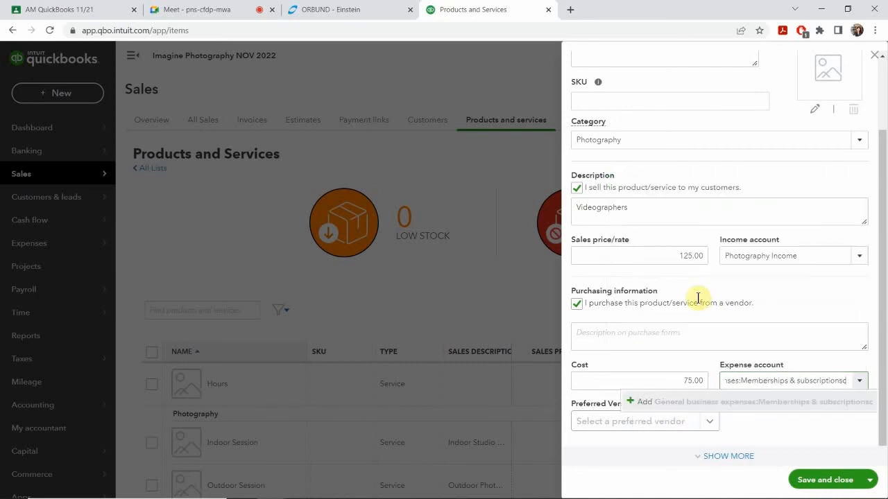
pyautogui.press('BackSpace')
pyautogui.press('BackSpace')
pyautogui.press('BackSpace')
pyautogui.press('BackSpace')
pyautogui.press('BackSpace')
pyautogui.press('BackSpace')
pyautogui.press('BackSpace')
pyautogui.press('BackSpace')
pyautogui.press('BackSpace')
pyautogui.press('BackSpace')
pyautogui.press('BackSpace')
pyautogui.press('BackSpace')
pyautogui.press('BackSpace')
pyautogui.press('BackSpace')
pyautogui.press('BackSpace')
pyautogui.press('BackSpace')
pyautogui.press('BackSpace')
pyautogui.press('BackSpace')
pyautogui.press('BackSpace')
pyautogui.press('BackSpace')
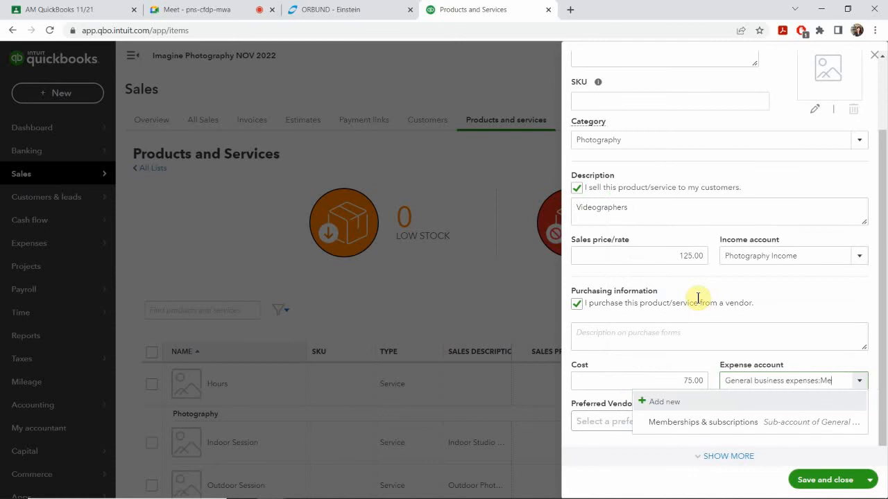
pyautogui.press('BackSpace')
pyautogui.press('BackSpace')
pyautogui.press('BackSpace')
pyautogui.press('BackSpace')
pyautogui.press('BackSpace')
pyautogui.press('BackSpace')
pyautogui.press('BackSpace')
pyautogui.press('BackSpace')
pyautogui.press('BackSpace')
pyautogui.press('BackSpace')
pyautogui.press('BackSpace')
pyautogui.press('BackSpace')
pyautogui.write('subcib')
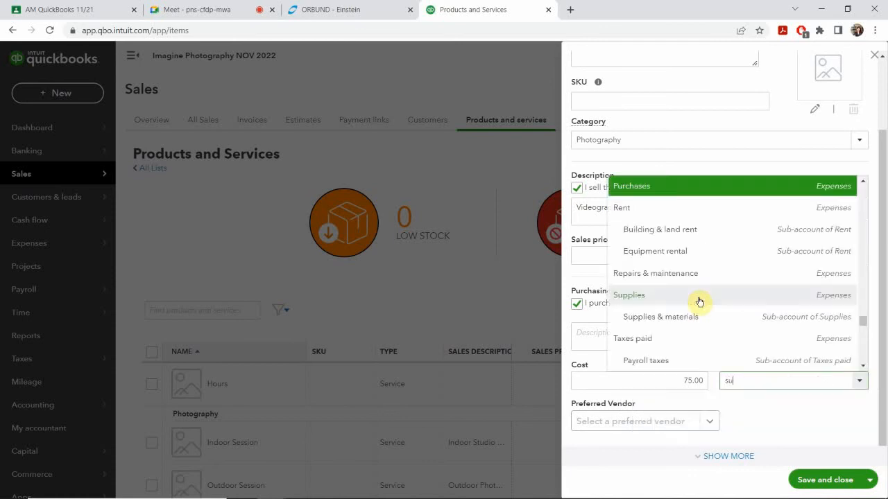
pyautogui.press('BackSpace')
pyautogui.press('BackSpace')
pyautogui.write('on')
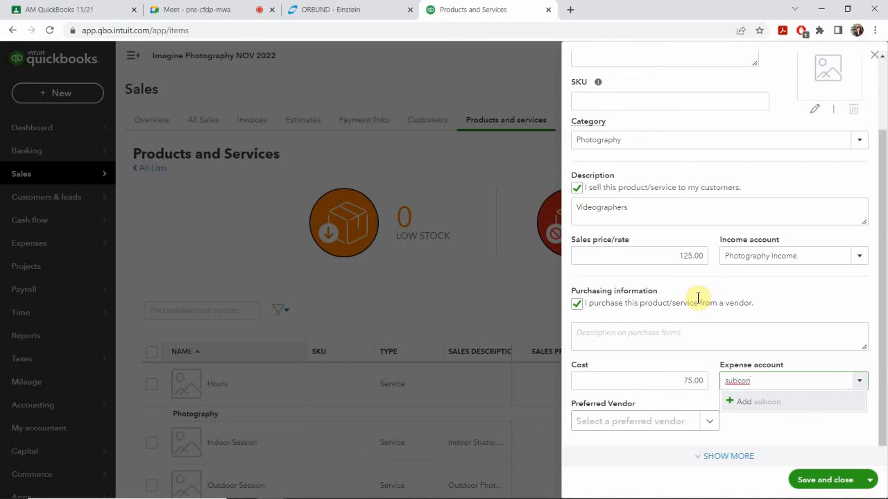
# Replace the expense account search text with "Cont" to look for contractor accounts.
pyautogui.press('BackSpace')
pyautogui.press('BackSpace')
pyautogui.press('BackSpace')
pyautogui.press('BackSpace')
pyautogui.press('BackSpace')
pyautogui.press('BackSpace')
pyautogui.write('Cont')
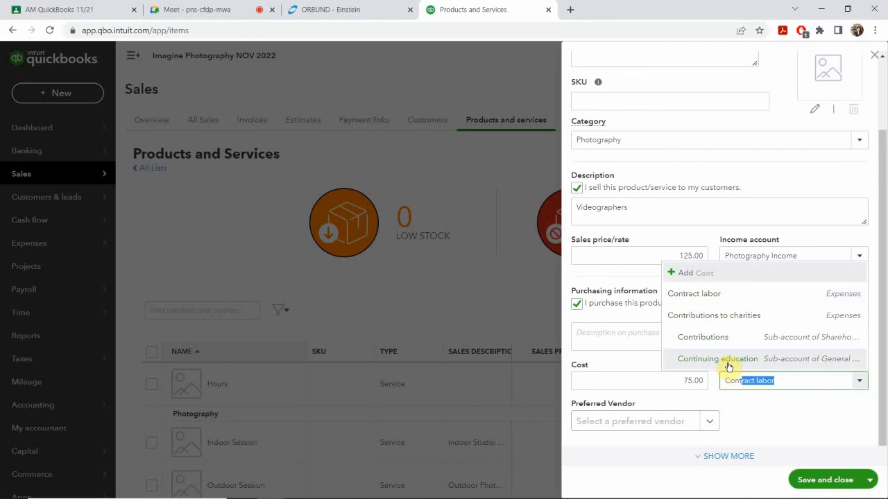
# Start adding a new expense account named "COGS - Subcontractor" for the service.
pyautogui.press('BackSpace')
pyautogui.press('BackSpace')
pyautogui.press('BackSpace')
pyautogui.press('BackSpace')
pyautogui.press('BackSpace')
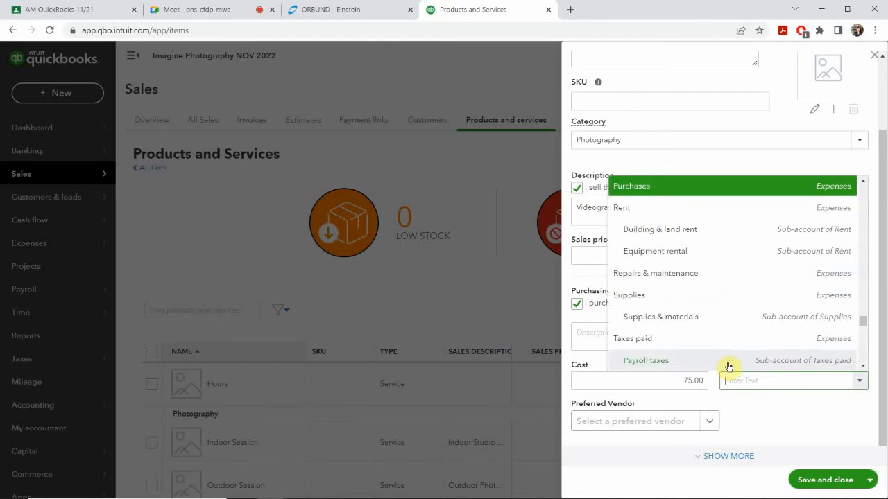
pyautogui.write('COGS')
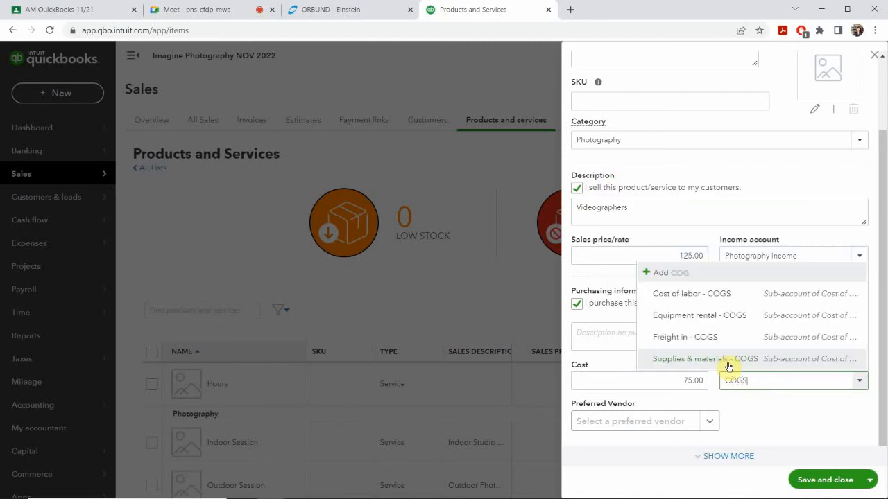
pyautogui.write(' -')
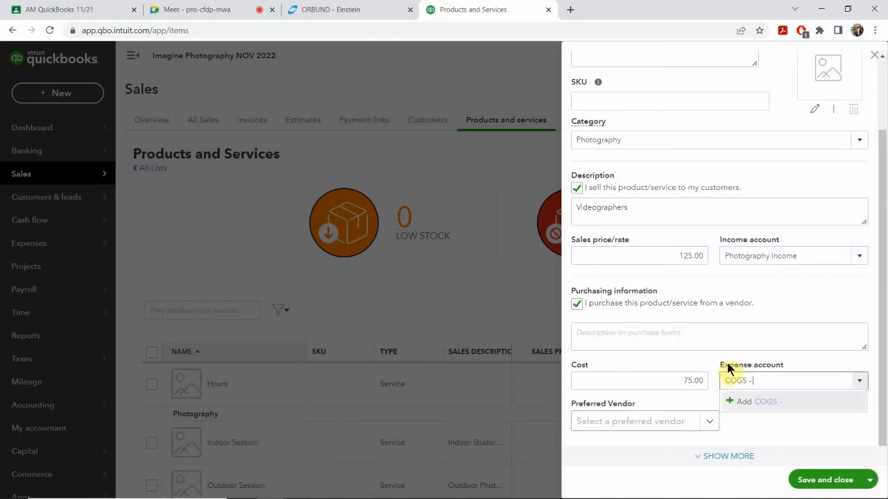
pyautogui.write(' Subcontractor')
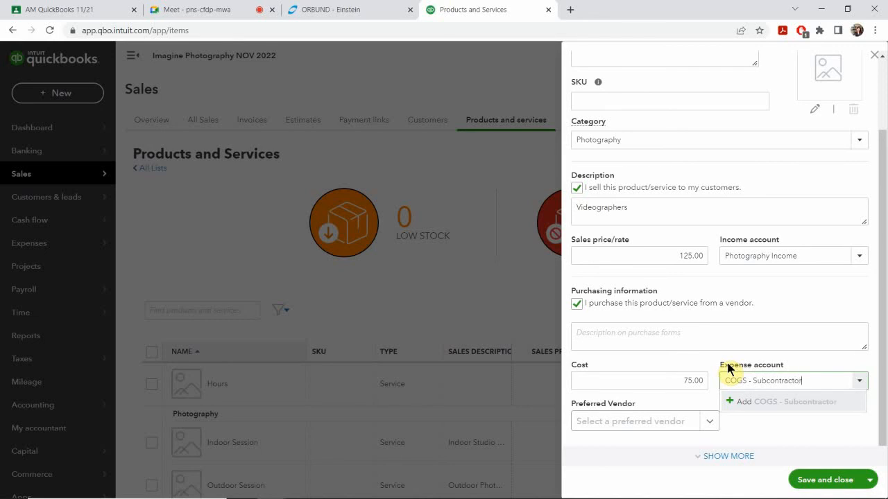
pyautogui.click(754, 403)
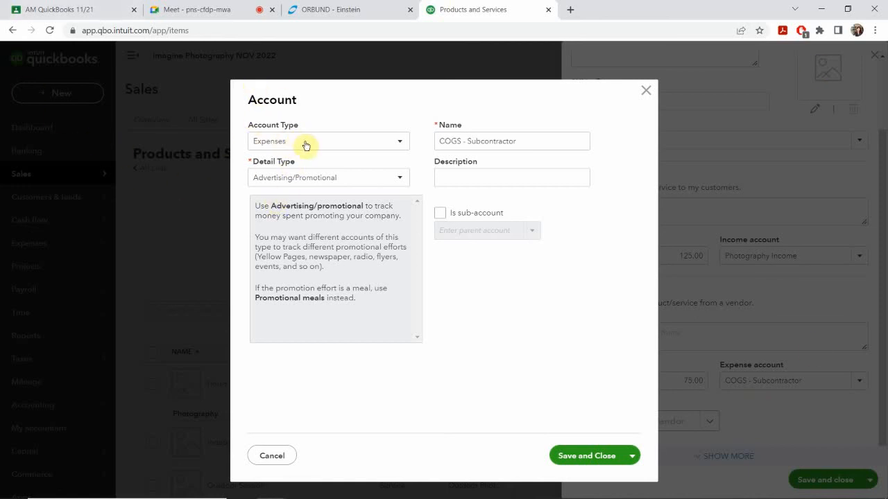
# Review the detail types for the Expenses account type and set the new account's detail type to Cost of Labor.
pyautogui.click(355, 179)
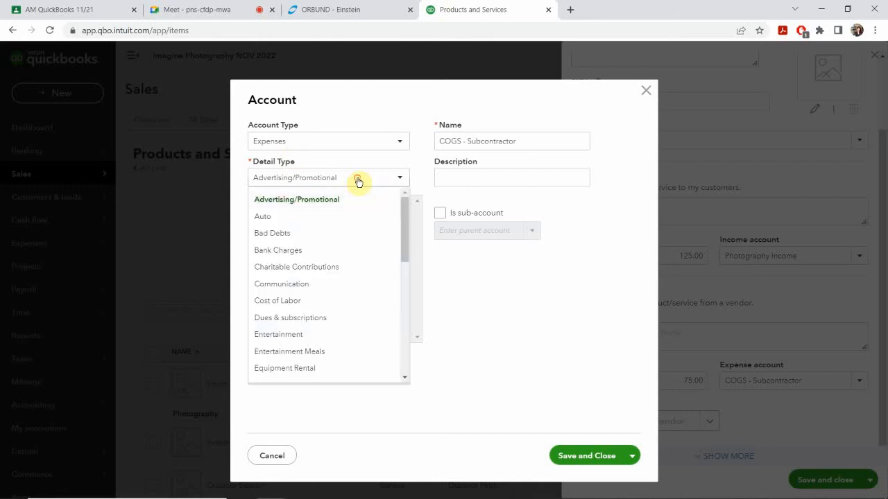
pyautogui.scroll(-5, 288, 262)
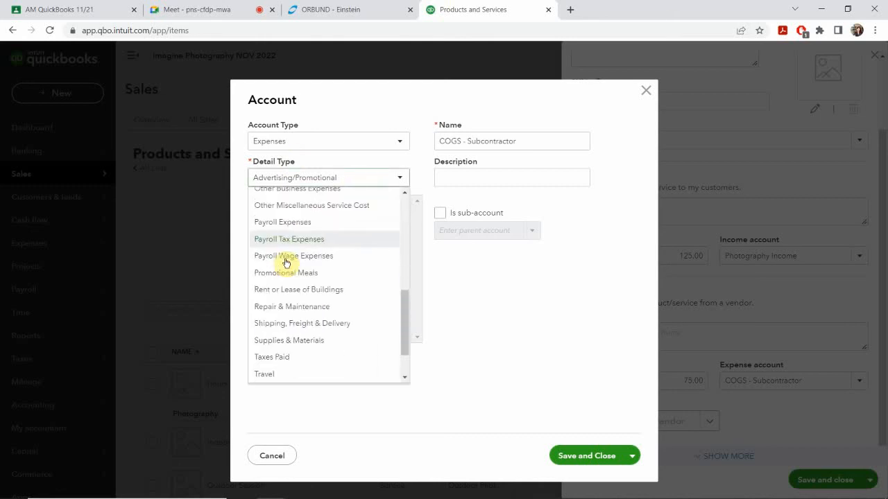
pyautogui.scroll(5, 289, 258)
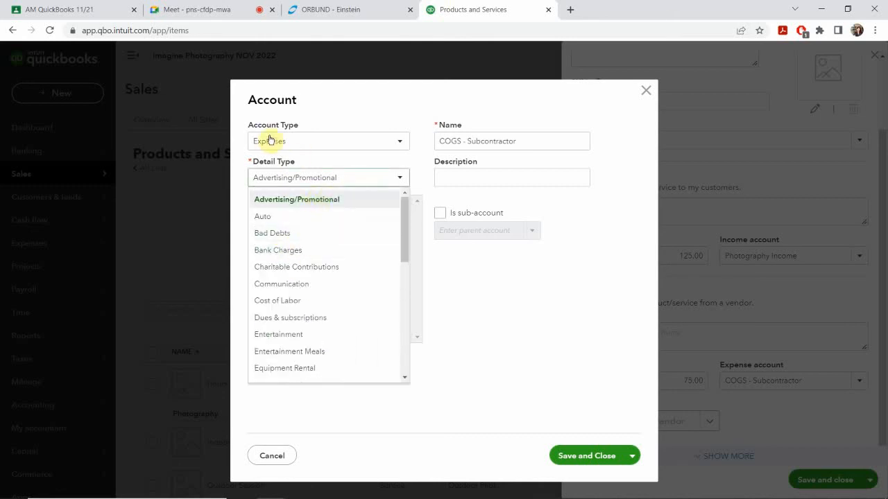
pyautogui.click(351, 173)
pyautogui.click(351, 177)
pyautogui.click(346, 182)
pyautogui.press('Down')
pyautogui.press('Down')
pyautogui.press('Down')
pyautogui.press('Down')
pyautogui.press('Down')
pyautogui.press('Down')
pyautogui.press('Down')
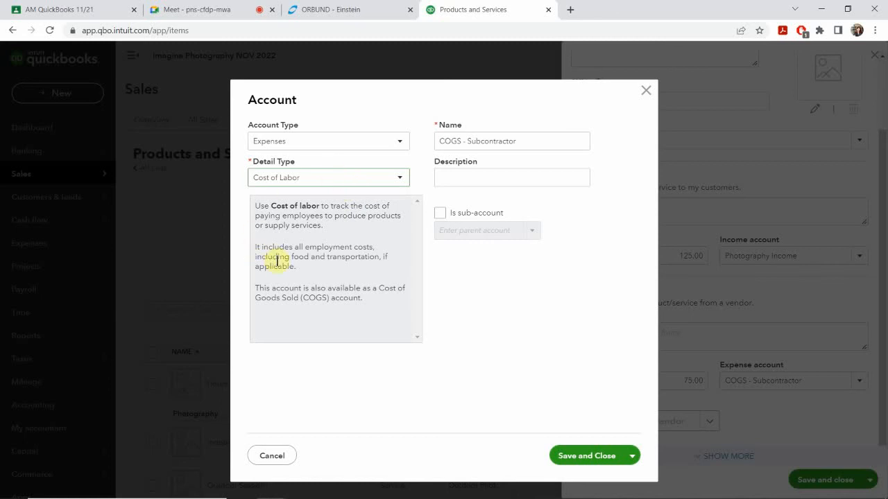
pyautogui.click(314, 179)
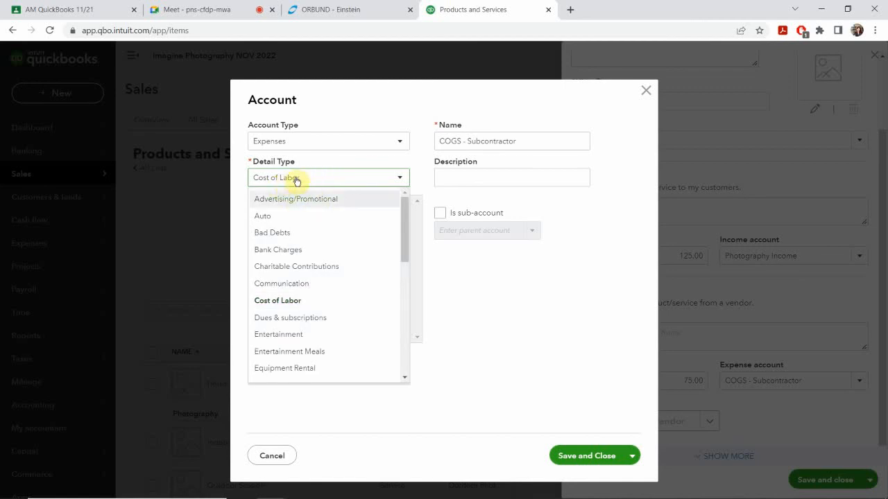
pyautogui.click(309, 177)
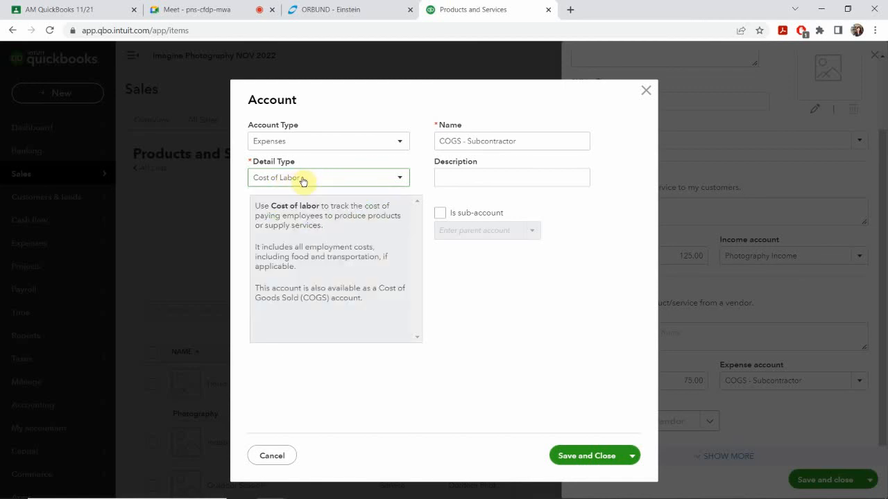
# Set the new account's type to Cost of Goods Sold and enter "Subcontractor Expense" as its description.
pyautogui.click(316, 141)
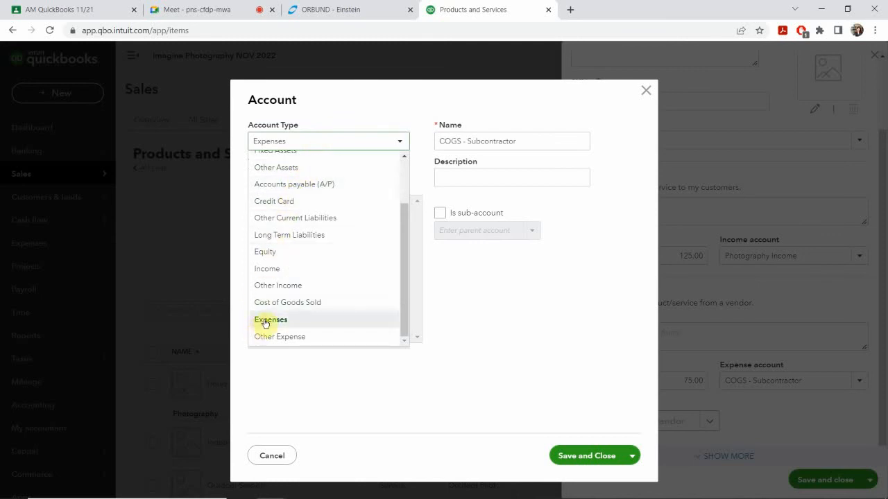
pyautogui.click(286, 302)
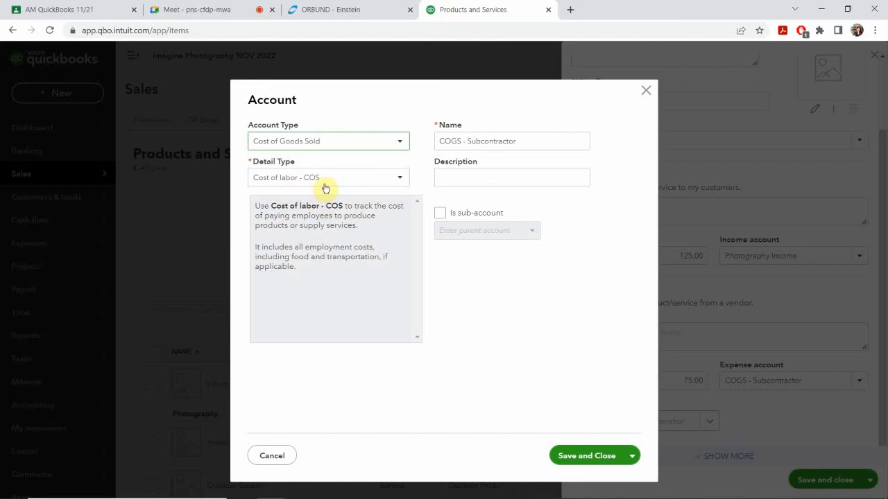
pyautogui.click(478, 182)
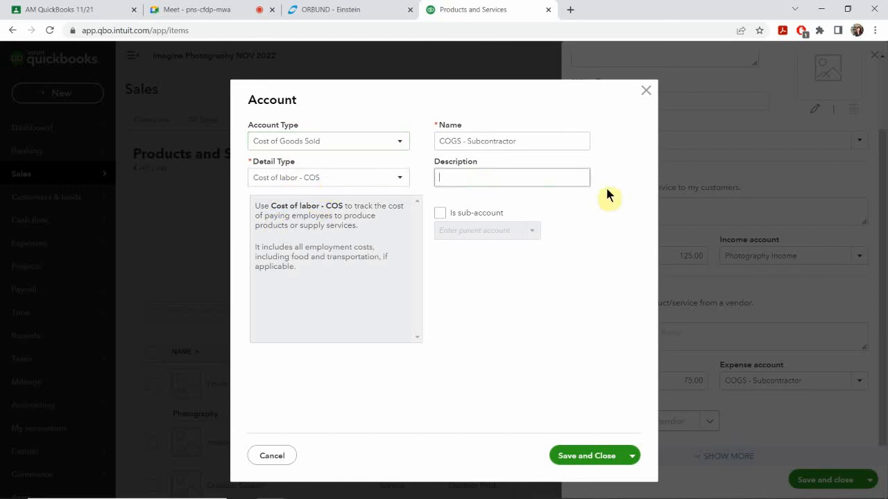
pyautogui.write('Subcontractor Expense')
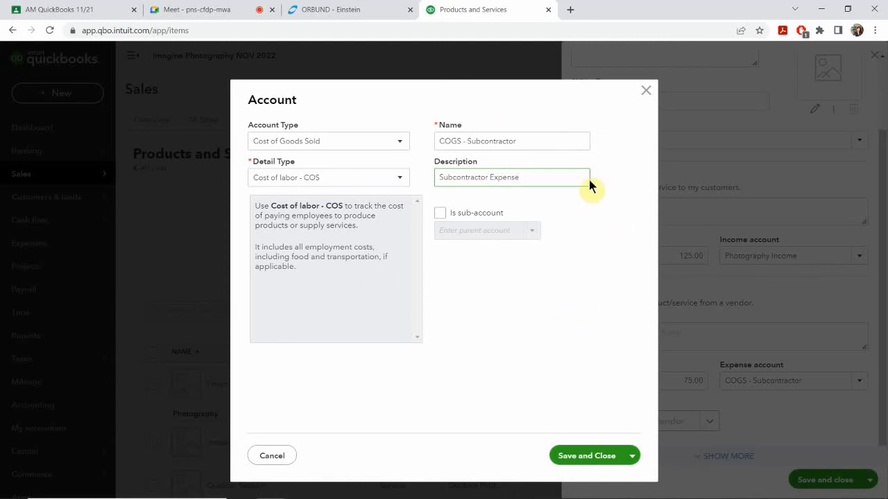
# Save the new account as the service's expense account, and save the Videographer service.
pyautogui.click(590, 455)
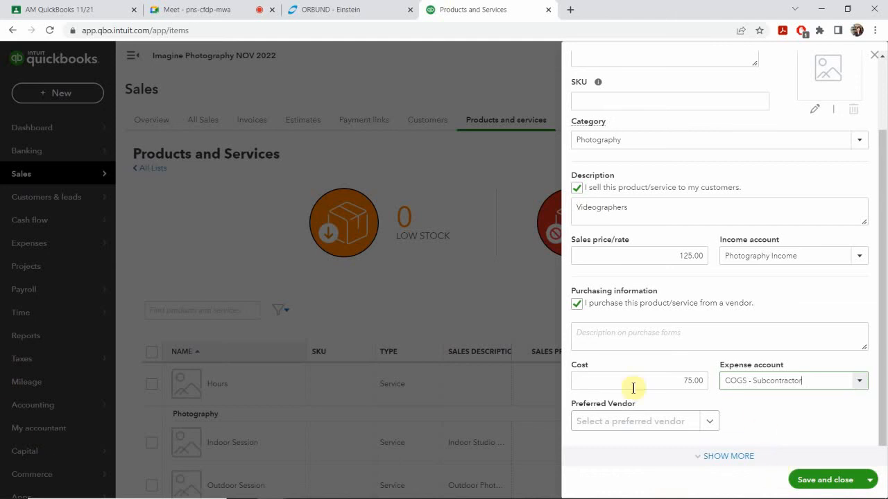
pyautogui.click(812, 479)
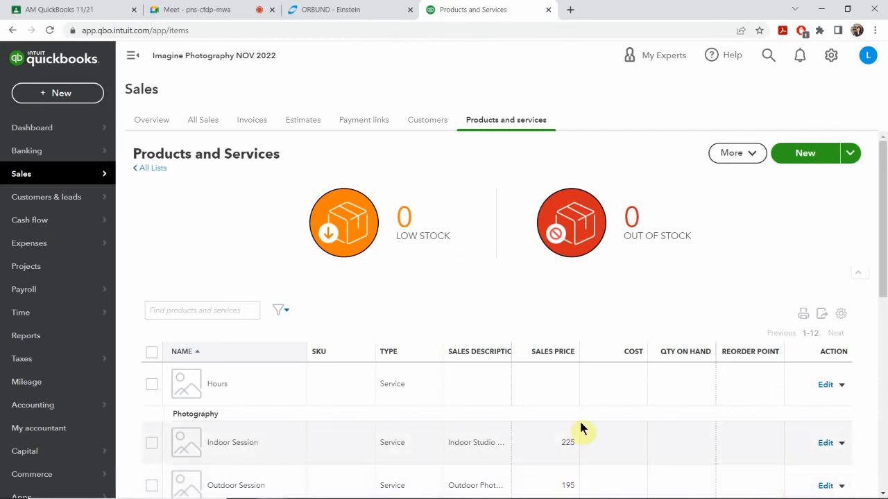
# Switch to the PowerPoint slide show, consult the Inventory Item slide for Frame 6x8 Metal and return to QuickBooks.
pyautogui.moveTo(393, 493)
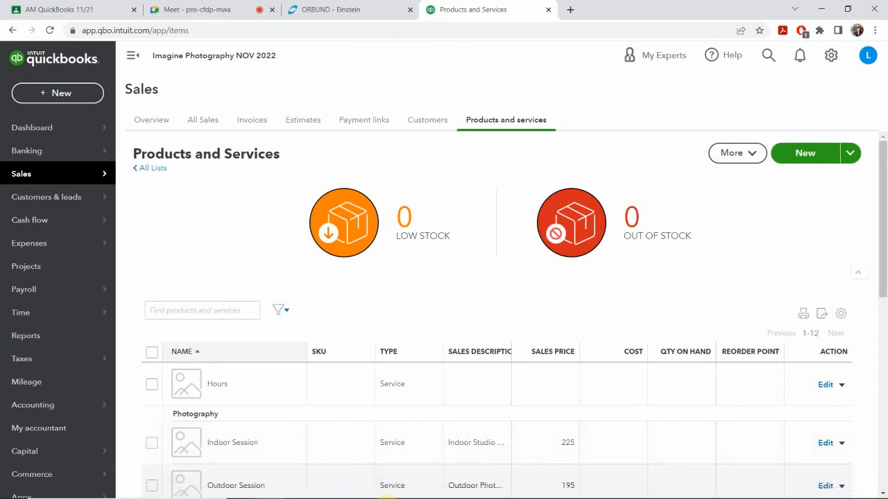
pyautogui.click(360, 489)
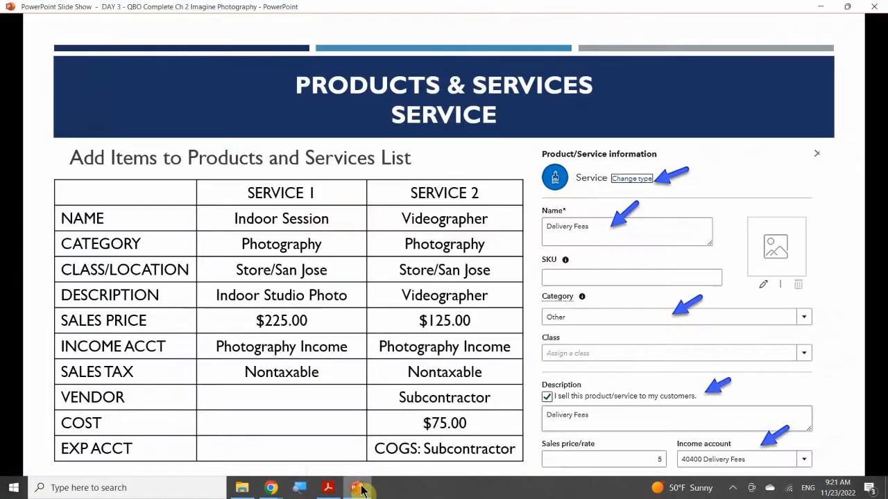
pyautogui.click(406, 357)
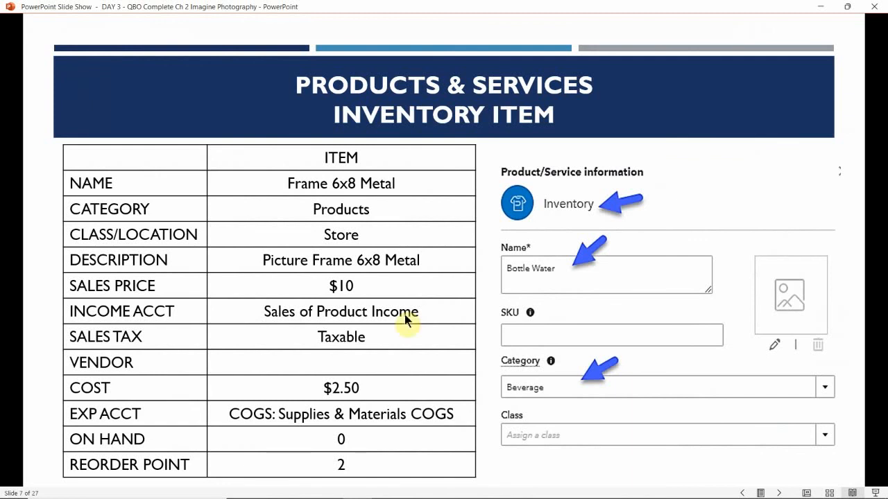
pyautogui.moveTo(380, 485)
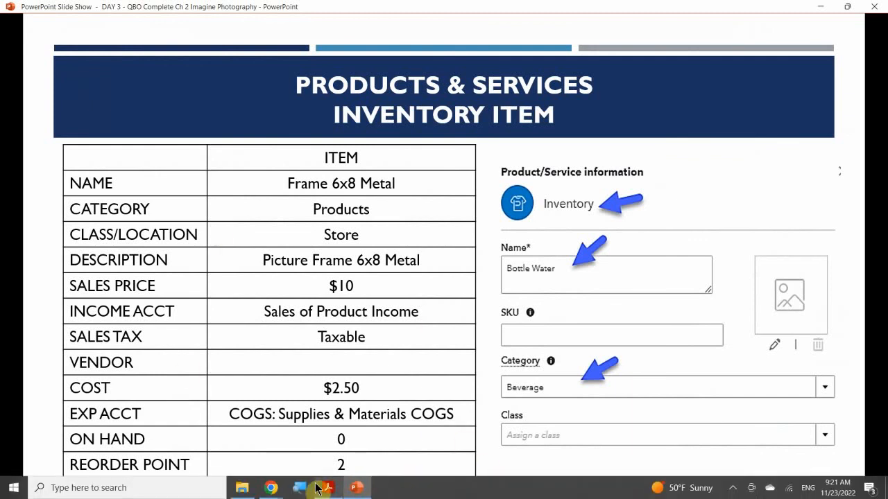
pyautogui.click(271, 488)
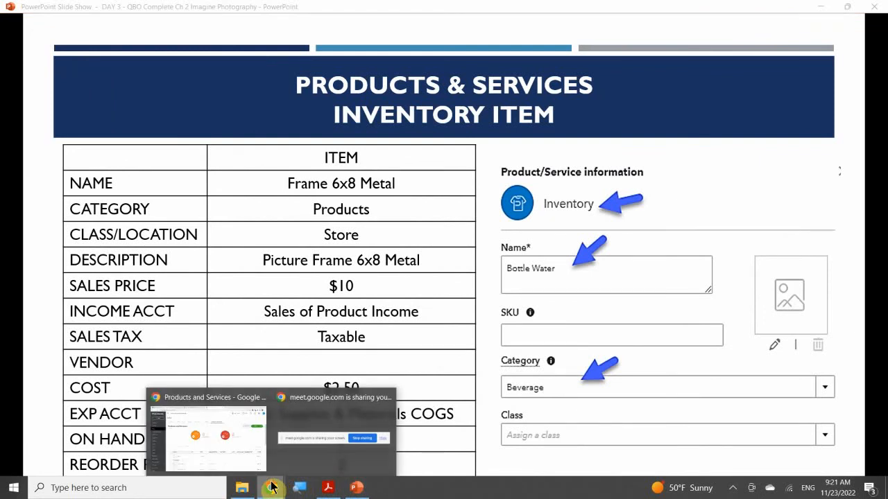
pyautogui.click(241, 435)
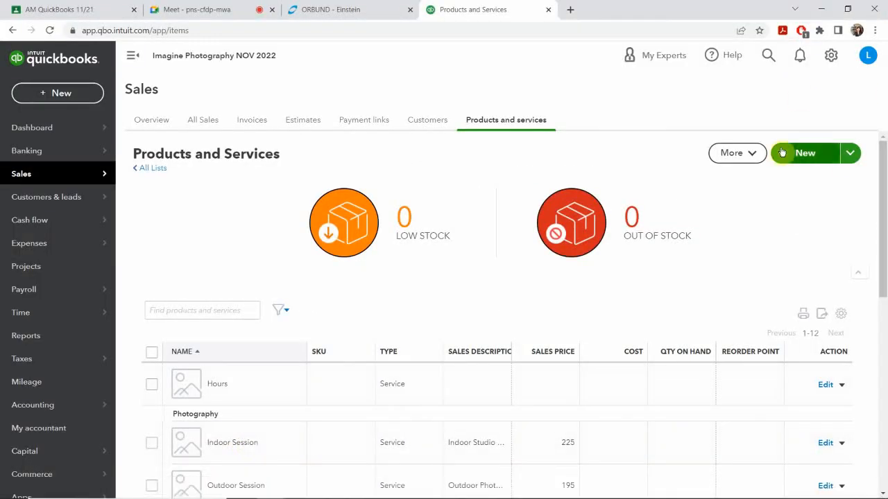
# Start a new inventory item and name it "Frame 6x8 Metal".
pyautogui.click(804, 153)
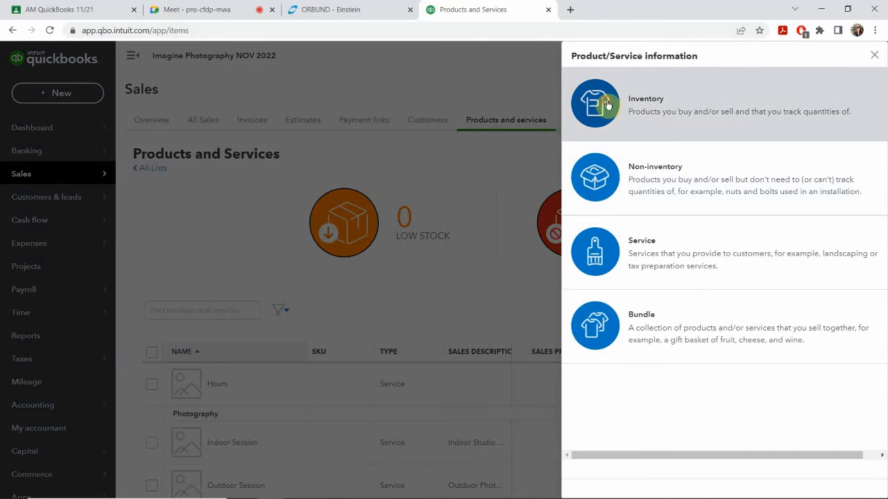
pyautogui.click(607, 104)
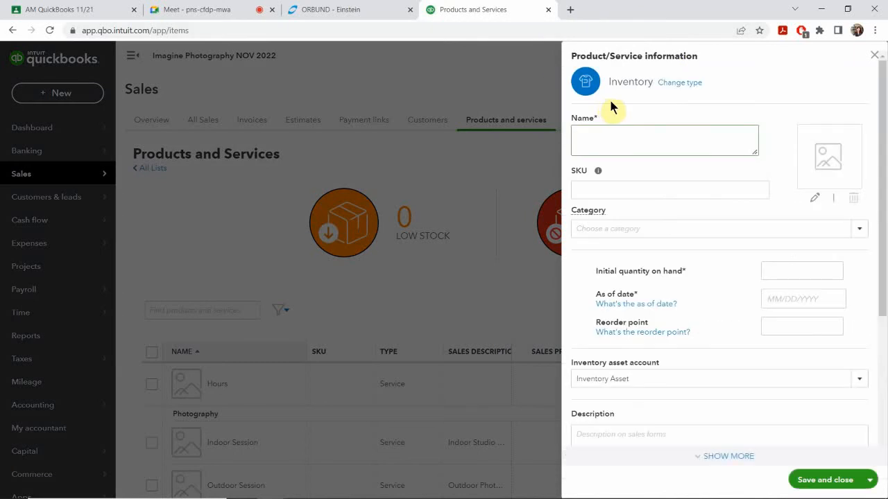
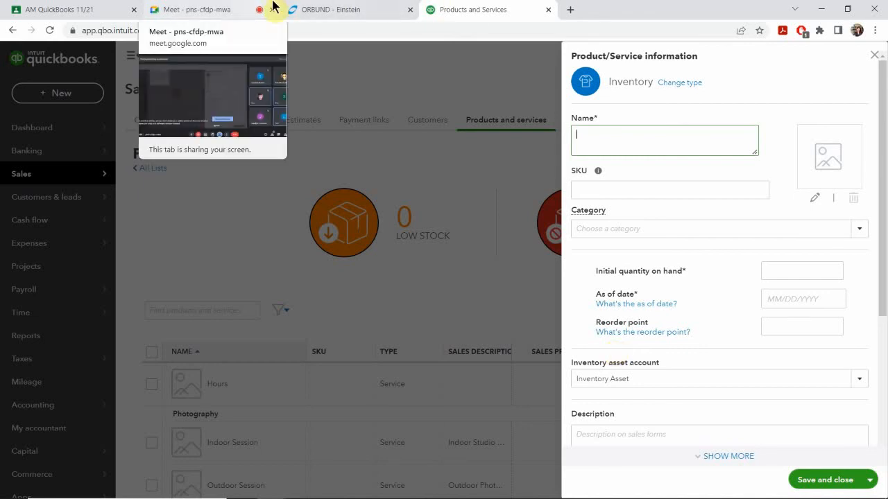
pyautogui.write('Frame ')
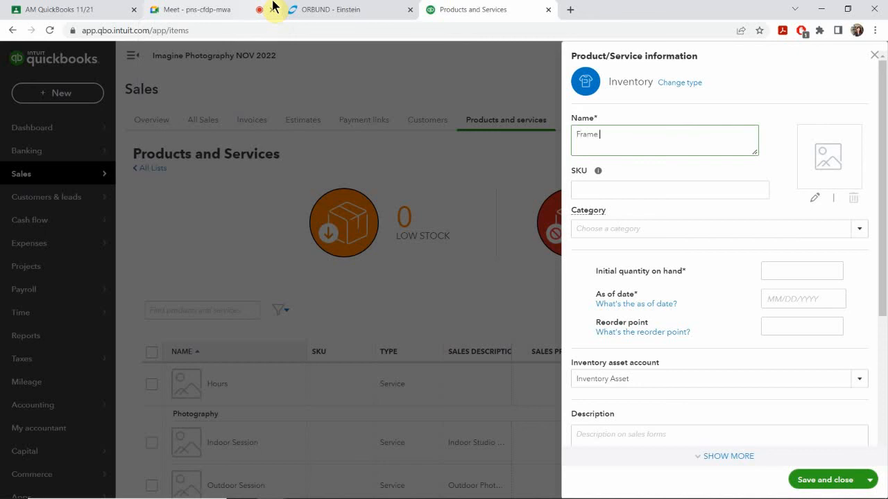
pyautogui.write('6x8 Metal')
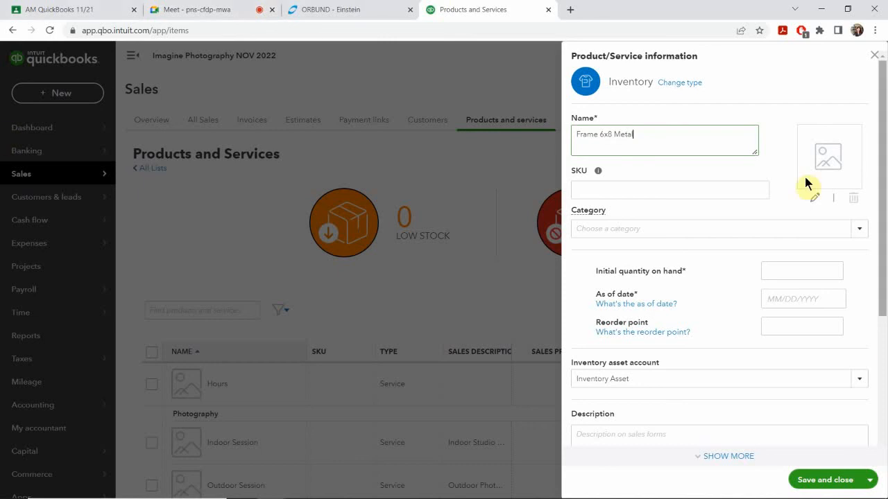
# Assign the Frame 6x8 Metal item to the existing Products category.
pyautogui.click(621, 226)
pyautogui.write('[ro')
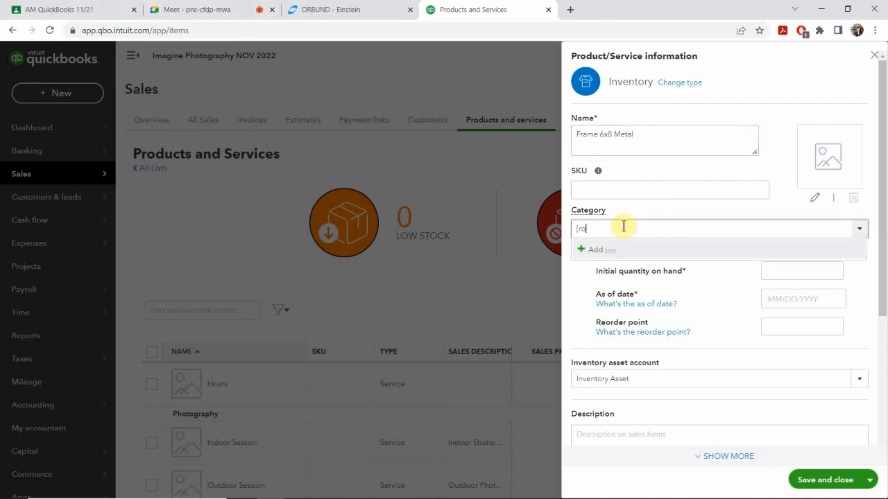
pyautogui.press('BackSpace')
pyautogui.press('BackSpace')
pyautogui.press('BackSpace')
pyautogui.write('p[r')
pyautogui.press('BackSpace')
pyautogui.press('BackSpace')
pyautogui.write('roducts')
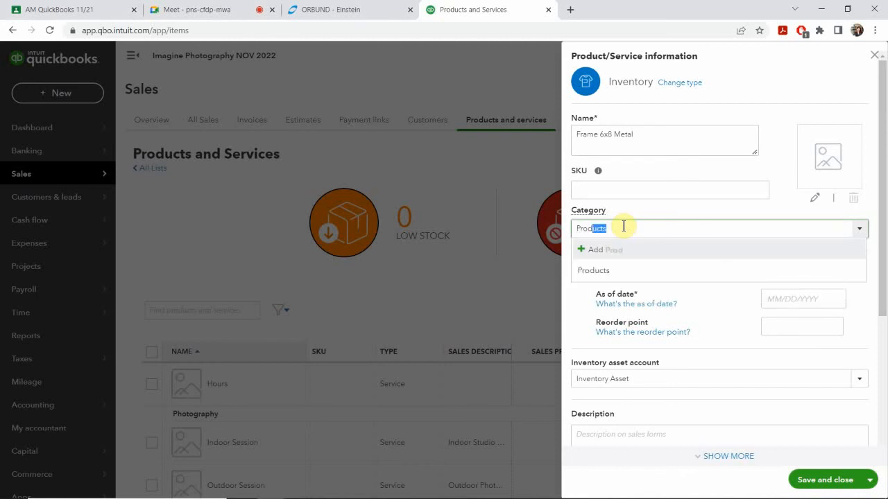
pyautogui.click(593, 273)
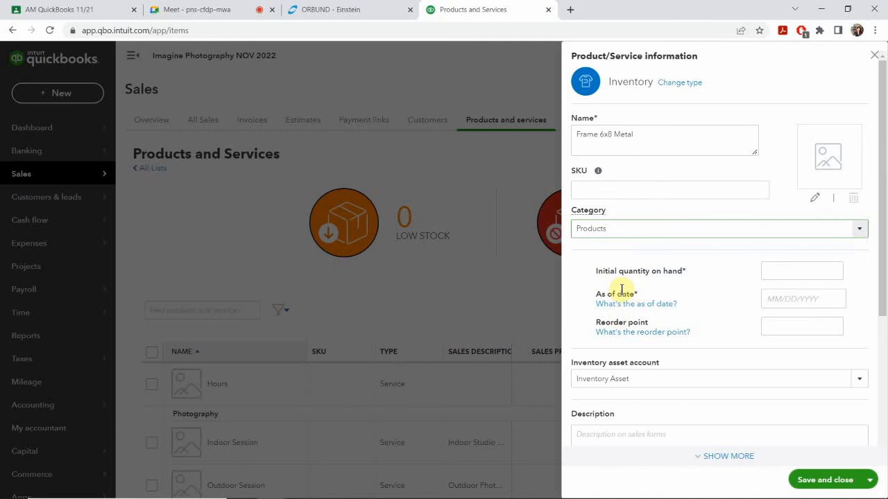
# Consult the Inventory Item slide in PowerPoint, return to QuickBooks and set the initial quantity on hand to 0.
pyautogui.click(791, 270)
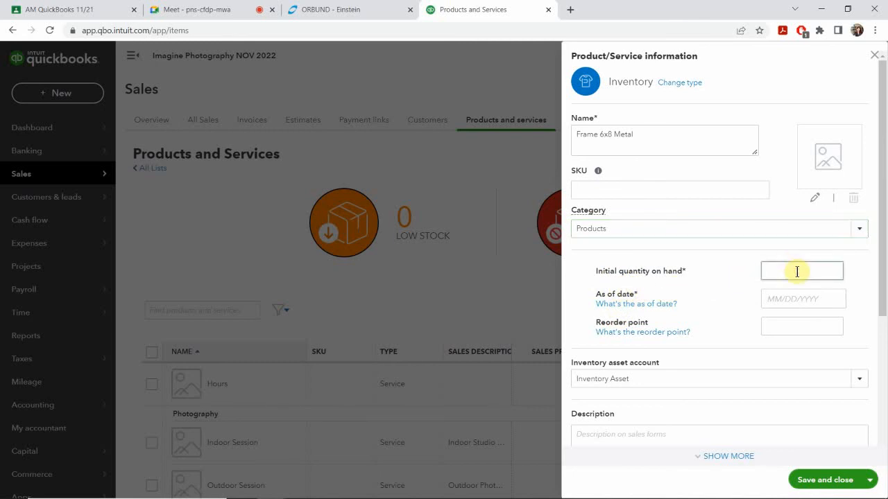
pyautogui.moveTo(398, 475)
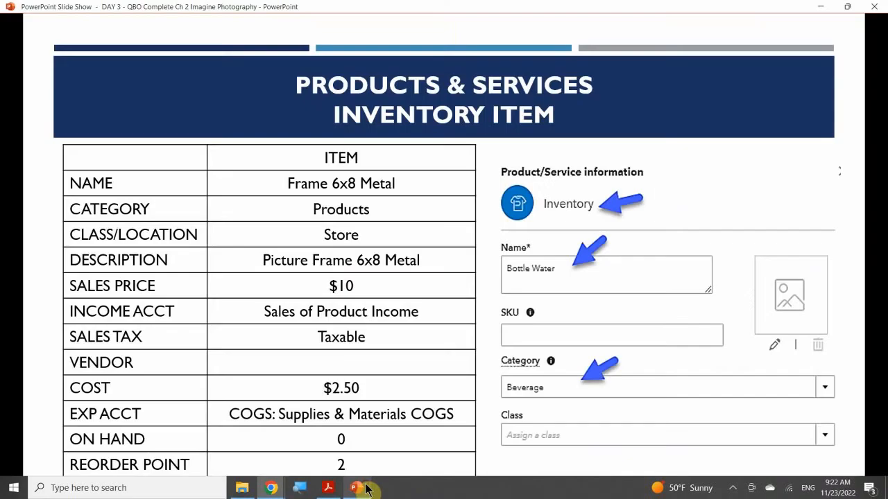
pyautogui.click(356, 487)
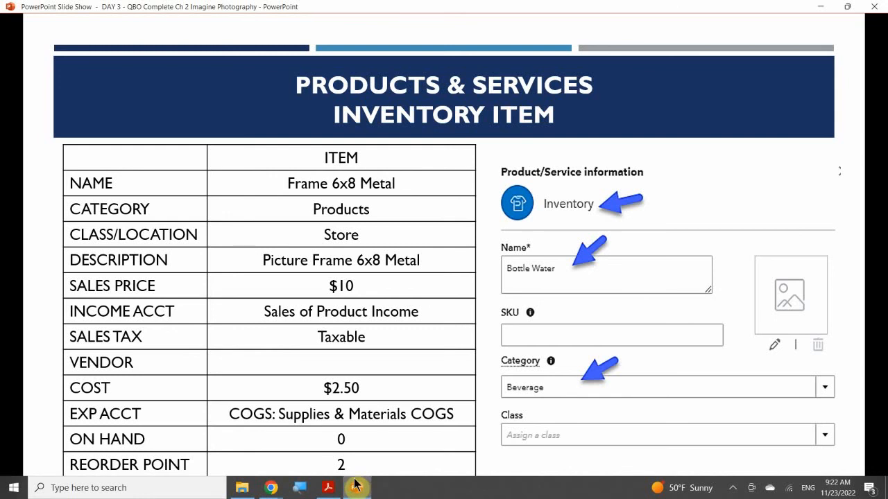
pyautogui.click(362, 487)
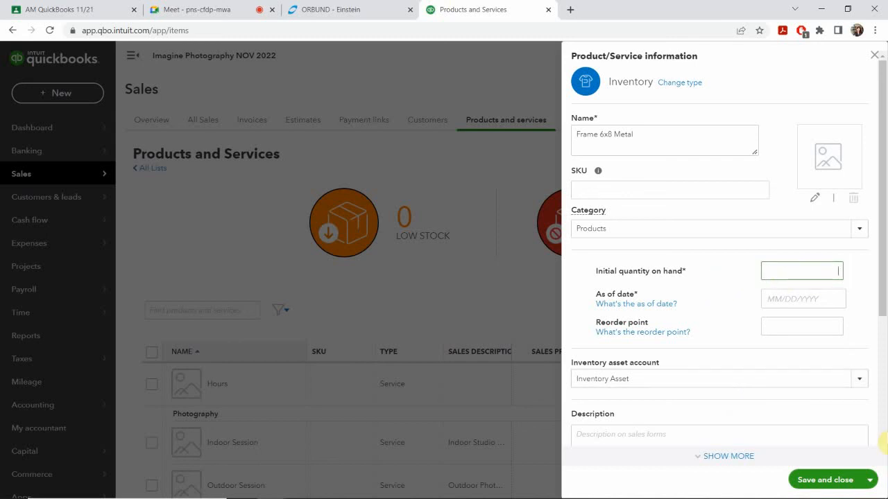
pyautogui.write('0')
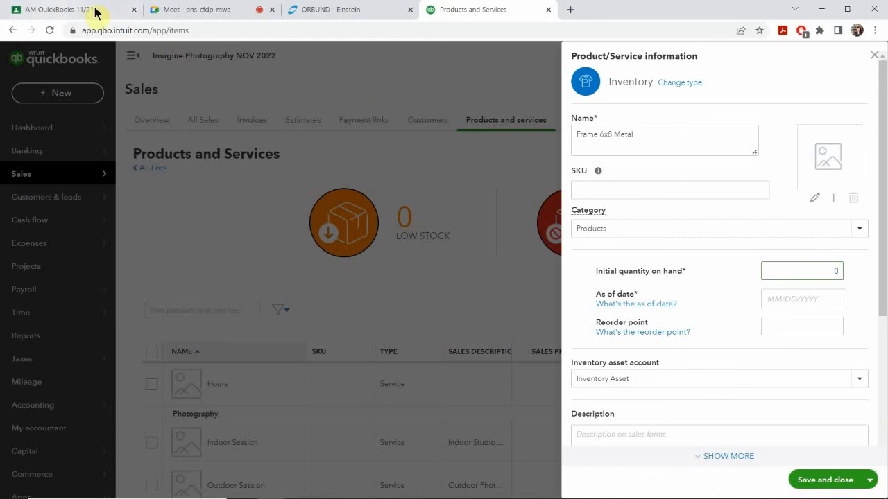
# Set the item's inventory as-of date to 12/31/2021.
pyautogui.click(832, 298)
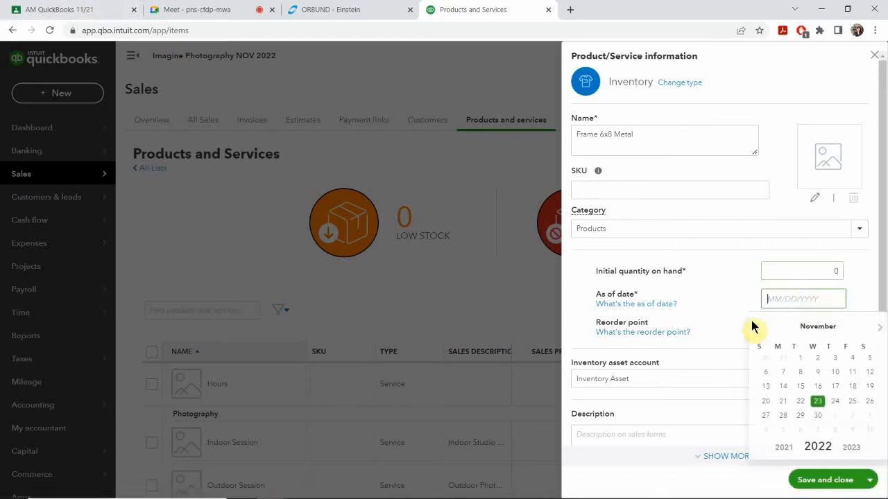
pyautogui.click(756, 330)
pyautogui.click(756, 330)
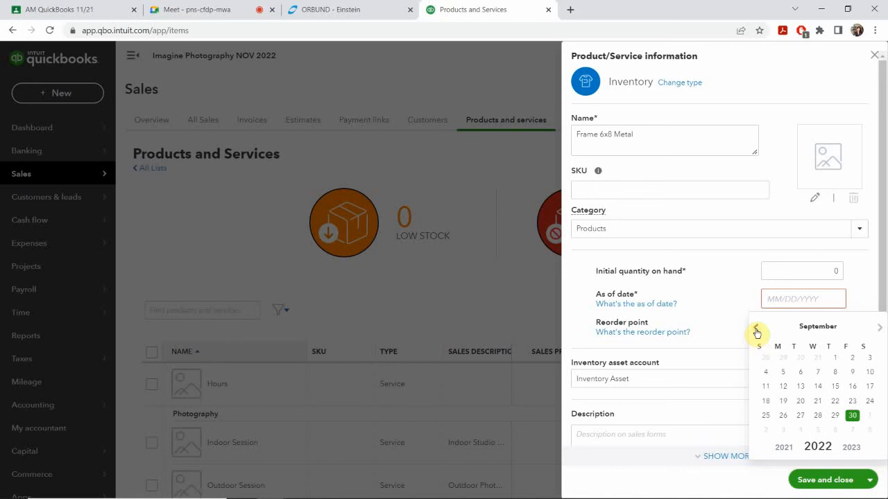
pyautogui.click(756, 330)
pyautogui.click(756, 330)
pyautogui.click(756, 330)
pyautogui.click(756, 330)
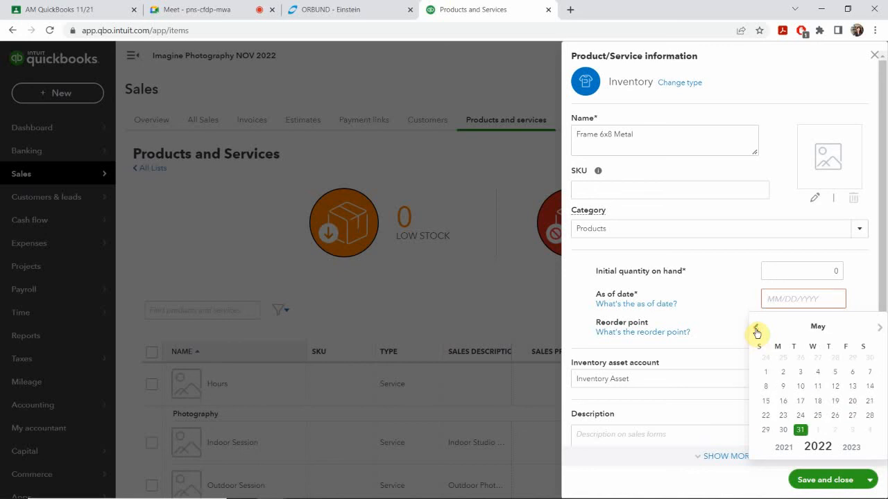
pyautogui.click(755, 330)
pyautogui.click(756, 330)
pyautogui.click(756, 331)
pyautogui.click(756, 330)
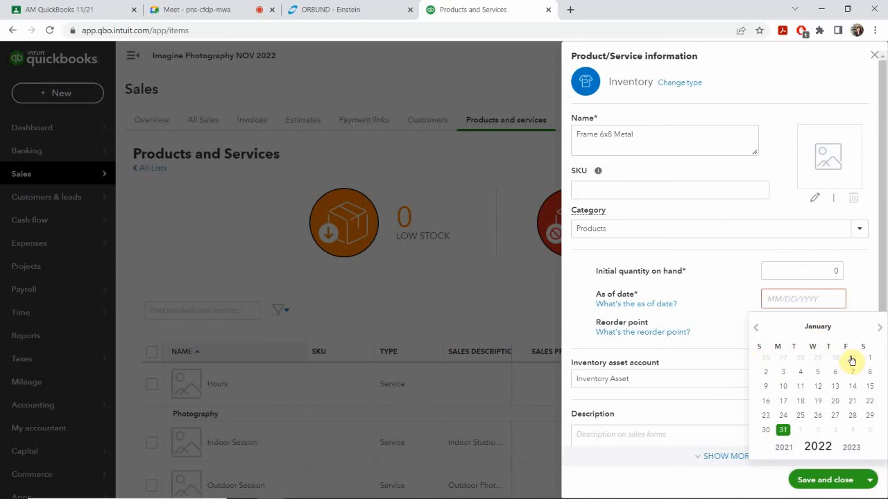
pyautogui.click(756, 330)
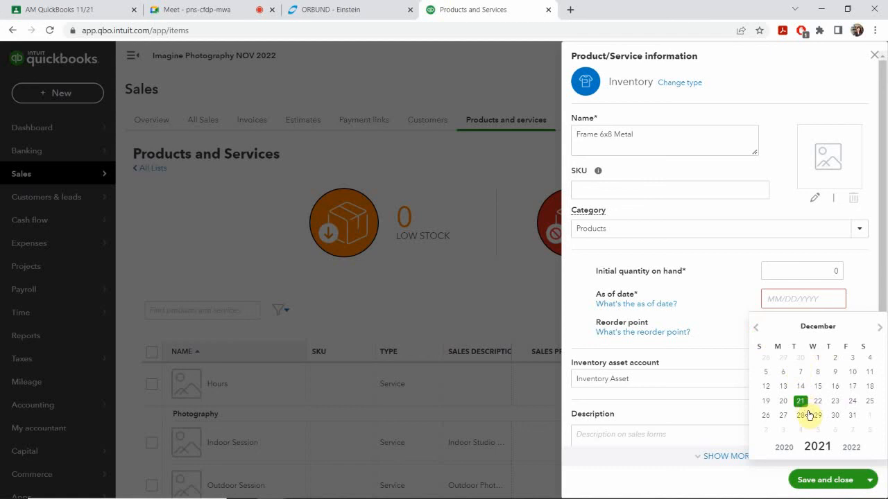
pyautogui.click(851, 416)
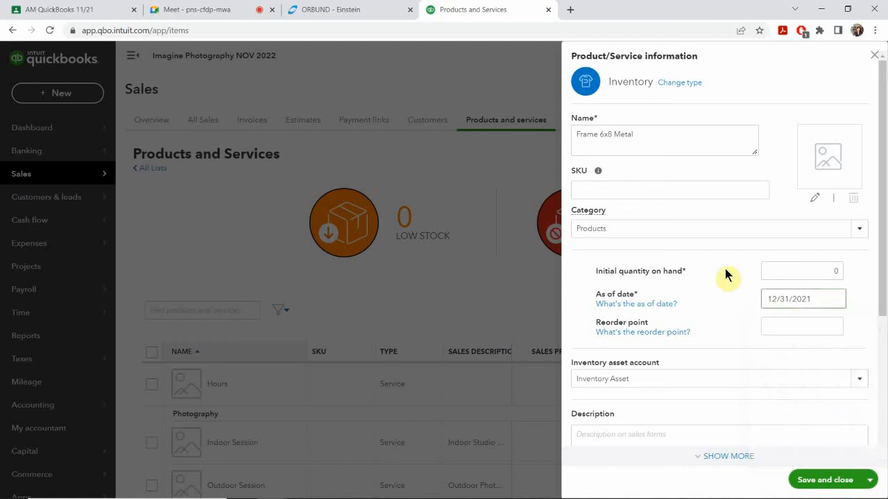
# Set the item's reorder point to 2.
pyautogui.click(777, 324)
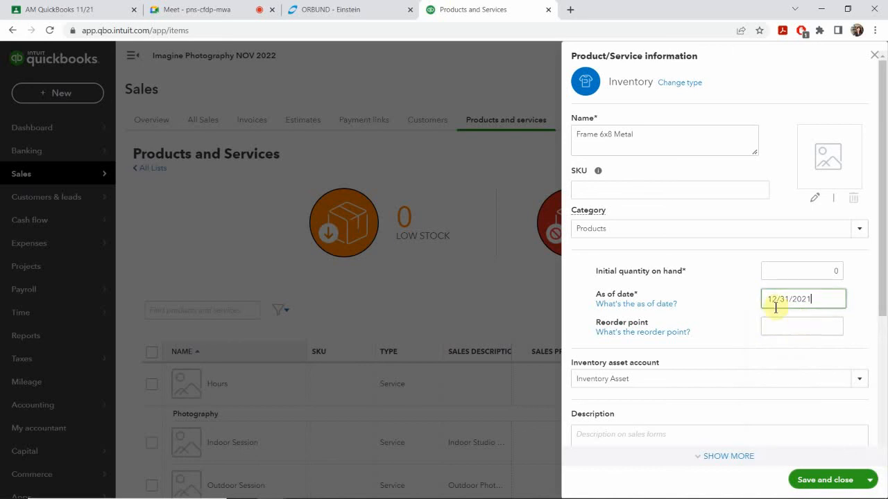
pyautogui.click(832, 326)
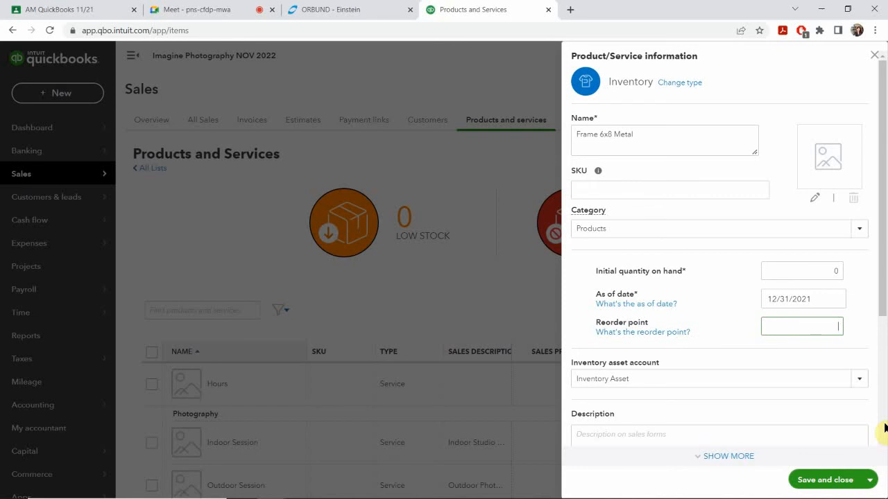
pyautogui.write('2')
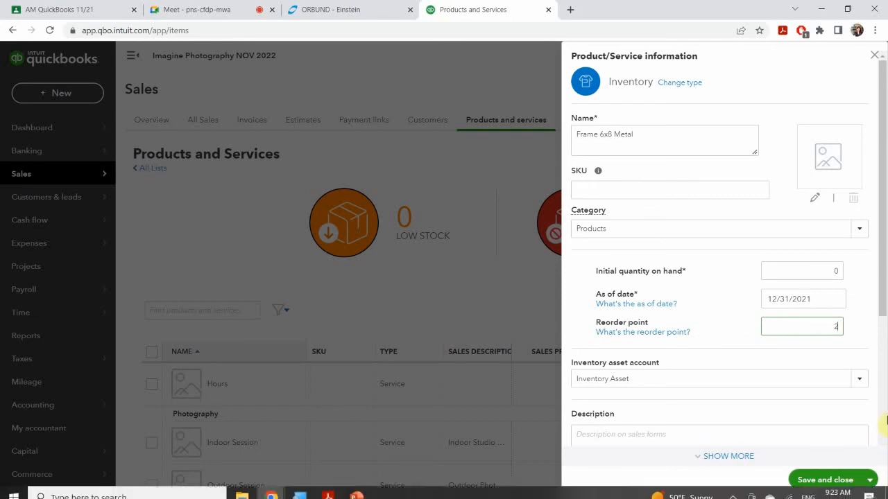
# Enter "6x8 Metal Picture Frame" as the sales description and set the sales price to 10.00.
pyautogui.scroll(-2, 756, 370)
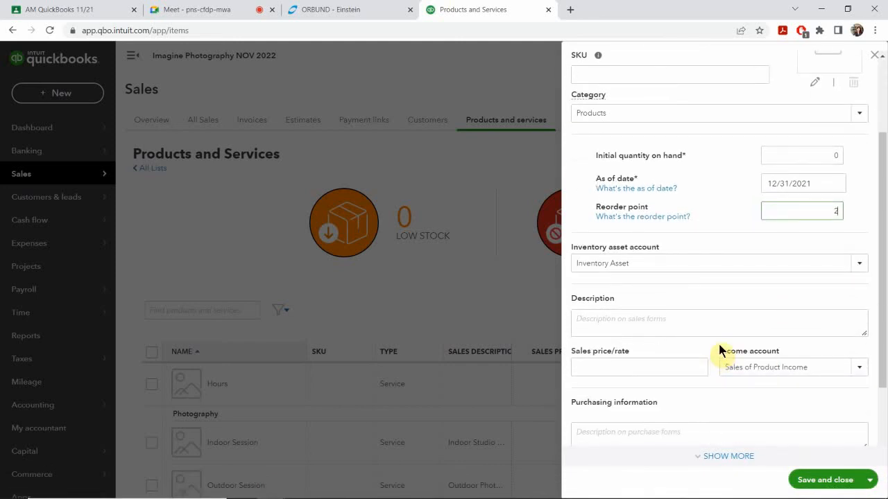
pyautogui.scroll(-1, 719, 351)
pyautogui.scroll(1, 719, 351)
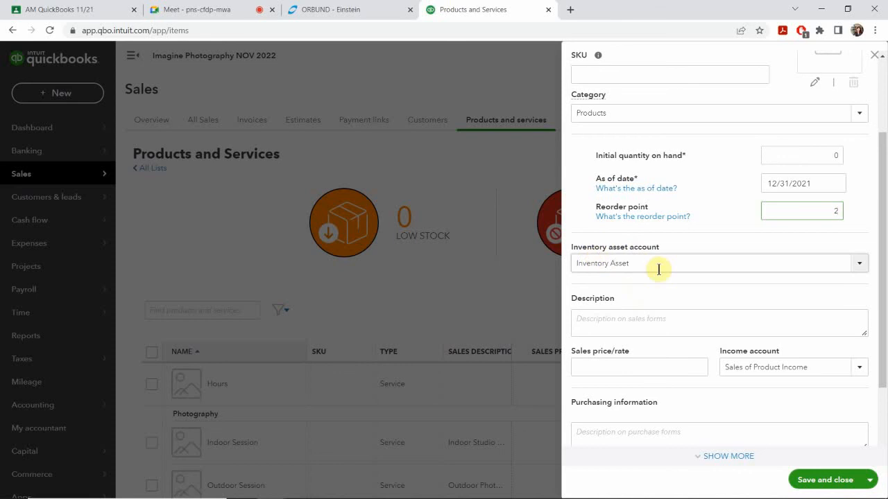
pyautogui.scroll(-1, 659, 270)
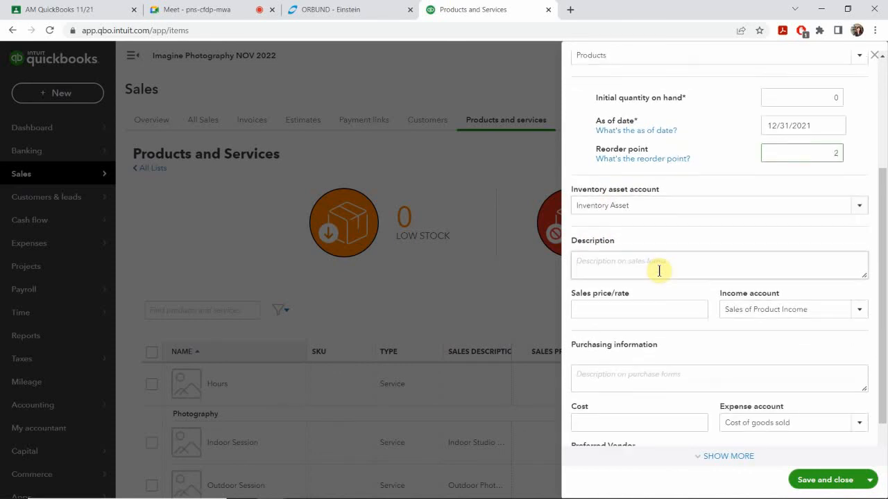
pyautogui.click(624, 265)
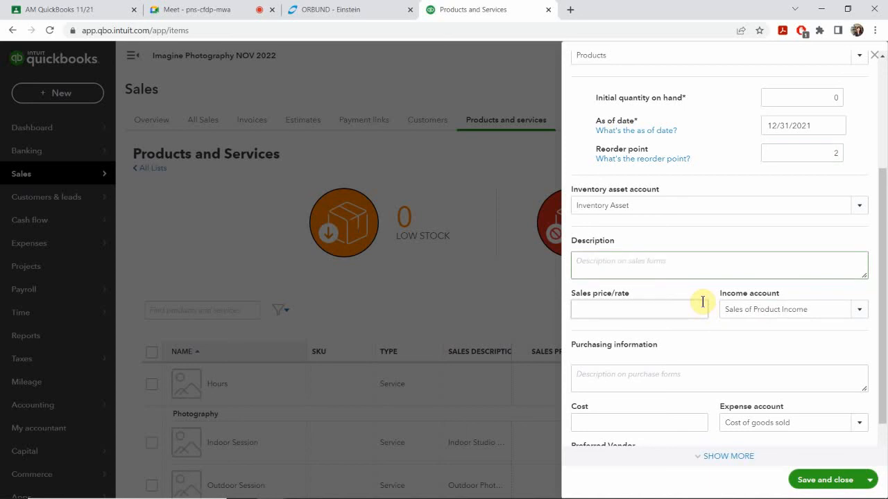
pyautogui.write('5')
pyautogui.press('BackSpace')
pyautogui.write('6x8')
pyautogui.write(' Metal Pu')
pyautogui.write('l')
pyautogui.write('cture Fram')
pyautogui.write('e')
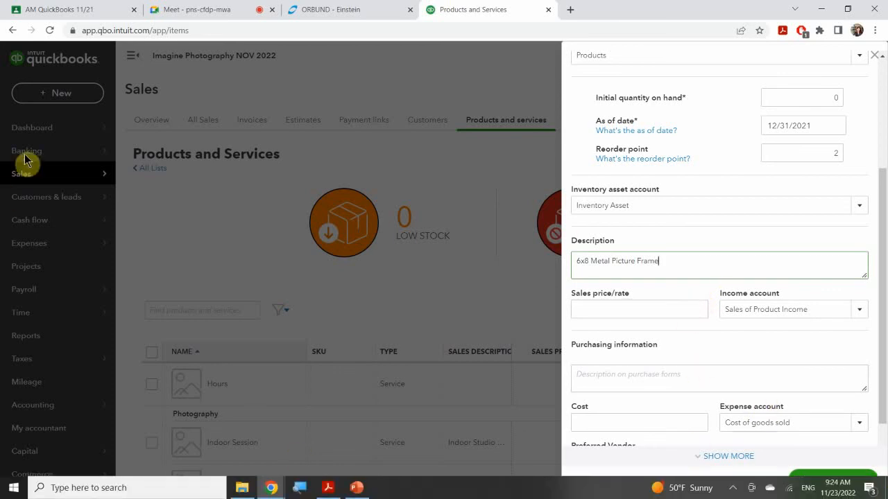
pyautogui.click(677, 308)
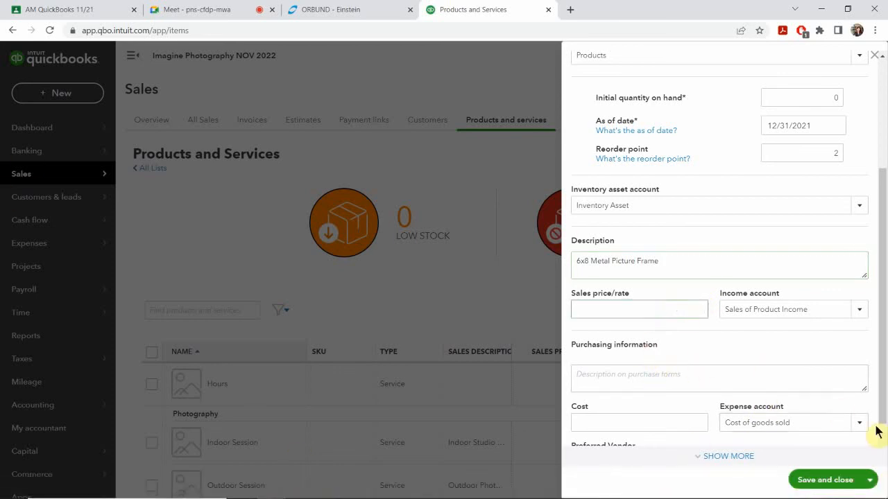
pyautogui.write('10.00')
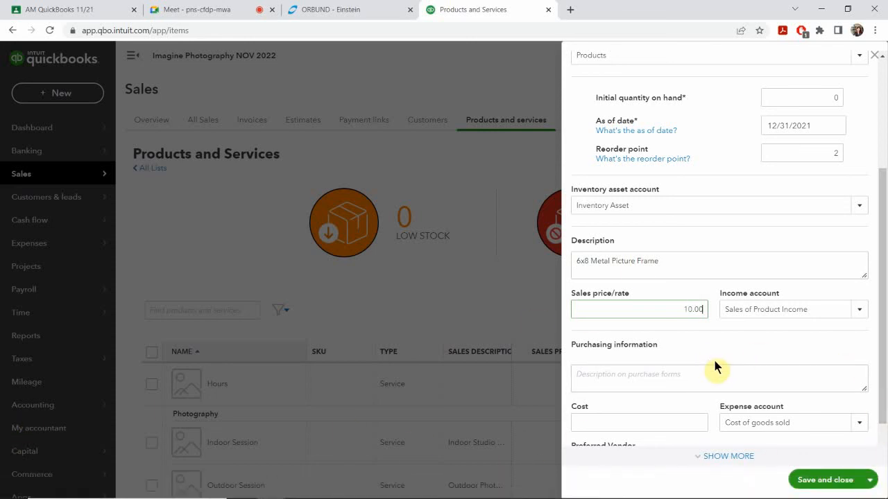
# Copy the sales description "6x8 Metal Picture Frame" into the purchasing description.
pyautogui.scroll(-1, 716, 368)
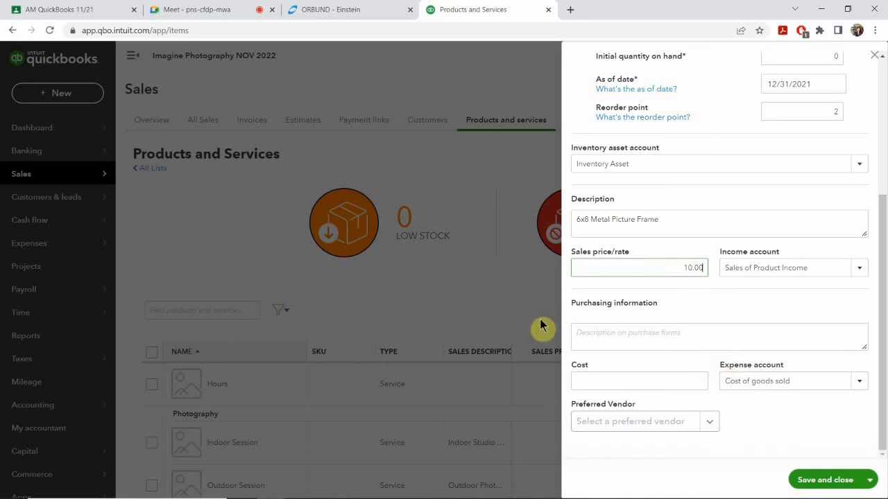
pyautogui.click(635, 337)
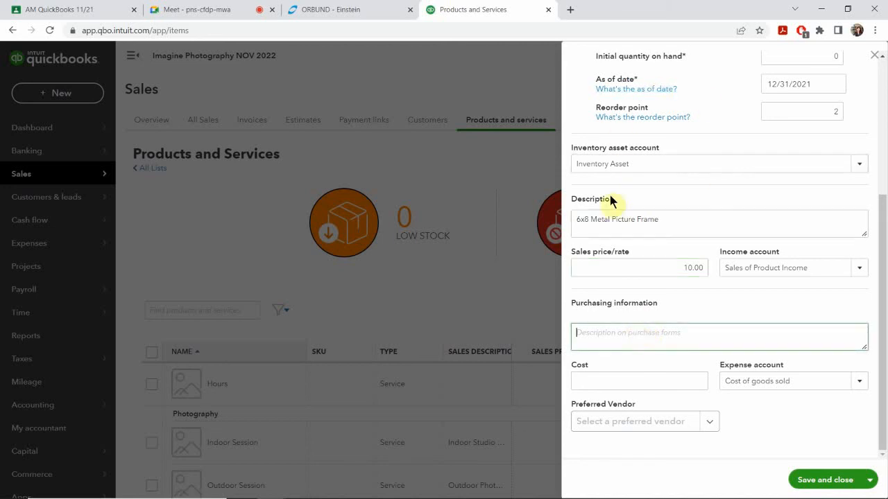
pyautogui.moveTo(689, 220); pyautogui.dragTo(553, 217)
pyautogui.hotkey('ctrl', 'c')
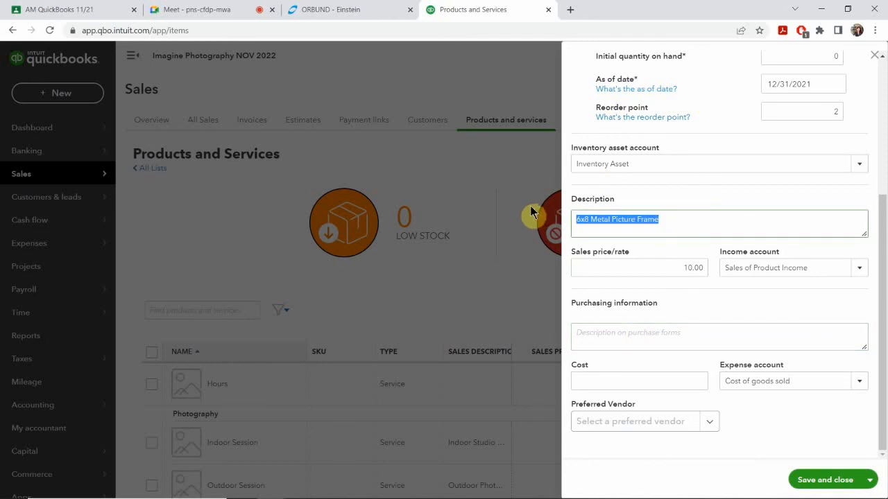
pyautogui.click(603, 333)
pyautogui.hotkey('ctrl', 'v')
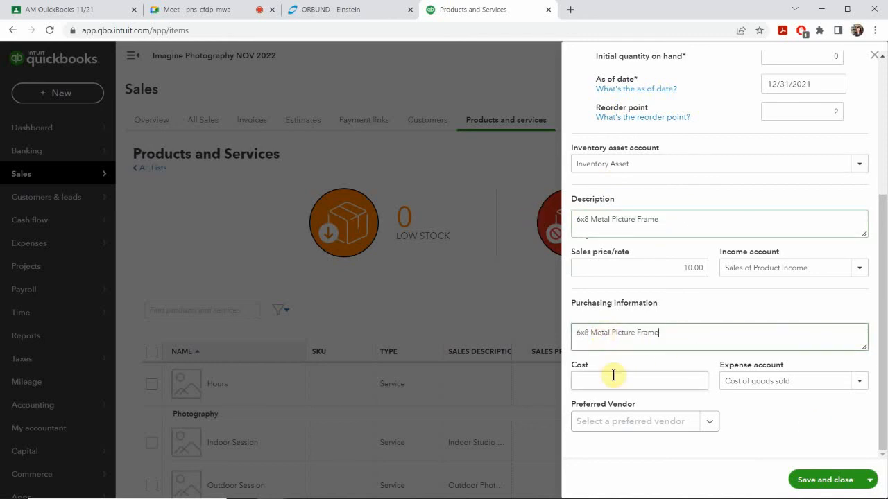
# Set the item's cost to 2.50 and its expense account to Supplies & materials - COGS, and save the item.
pyautogui.click(642, 381)
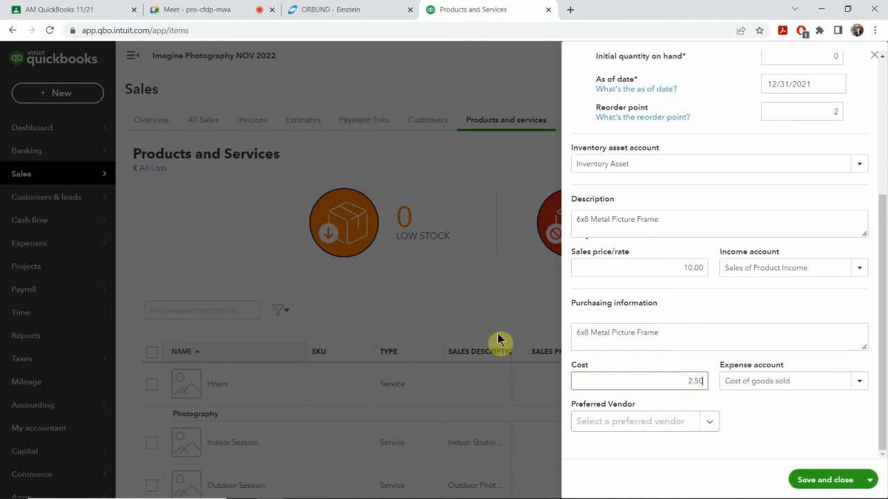
pyautogui.click(755, 381)
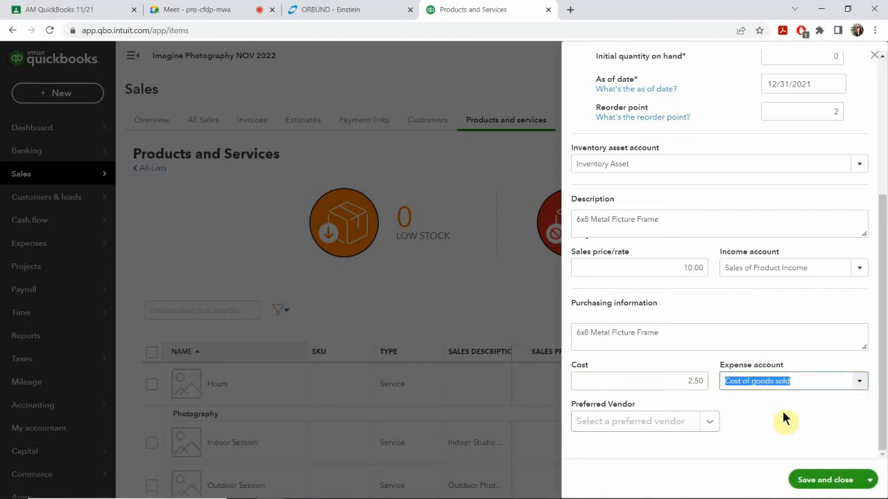
pyautogui.press('BackSpace')
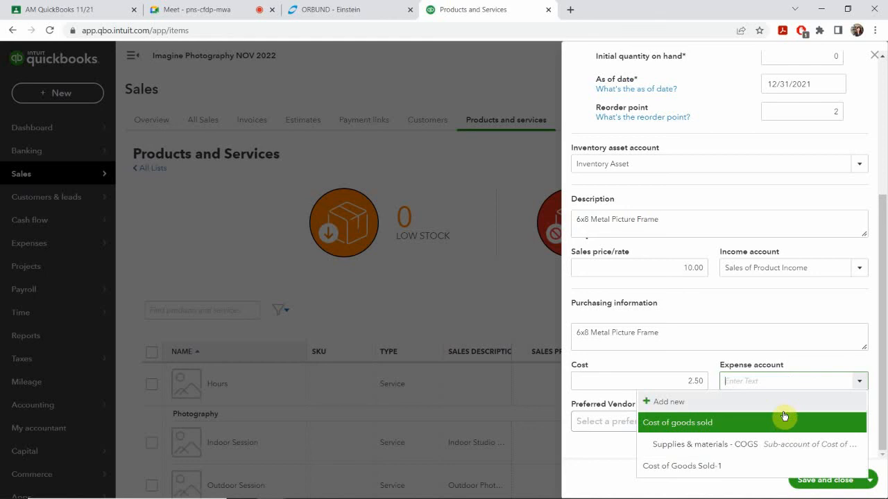
pyautogui.write('sup')
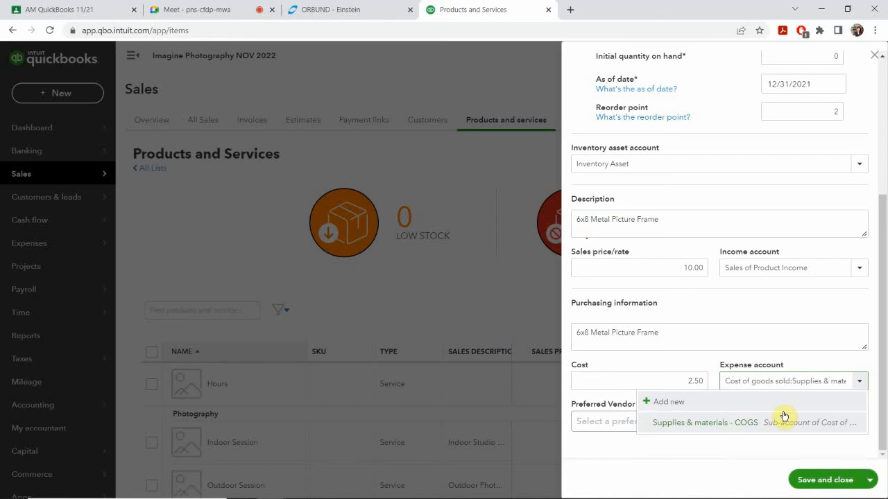
pyautogui.write('ppl')
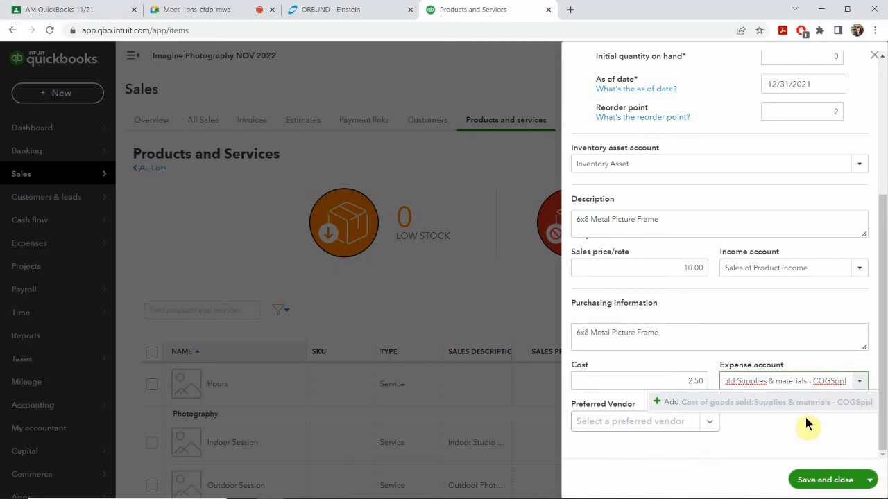
pyautogui.press('BackSpace')
pyautogui.press('BackSpace')
pyautogui.press('BackSpace')
pyautogui.press('BackSpace')
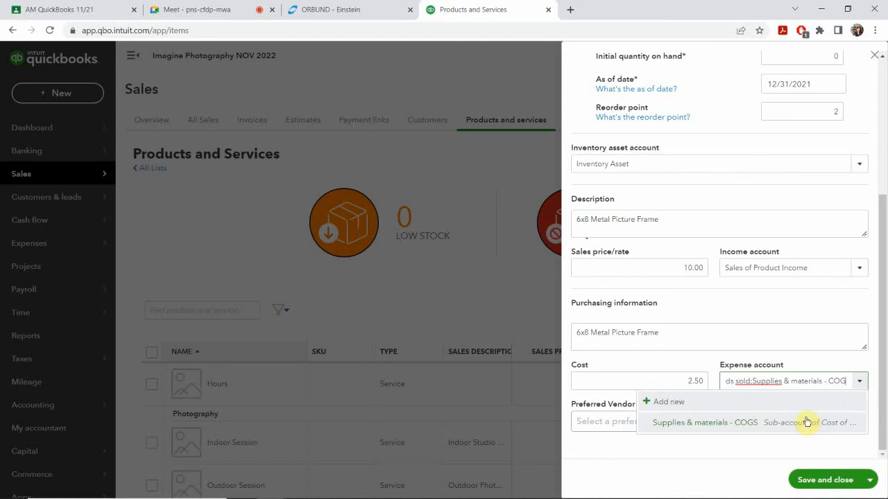
pyautogui.press('BackSpace')
pyautogui.press('BackSpace')
pyautogui.press('BackSpace')
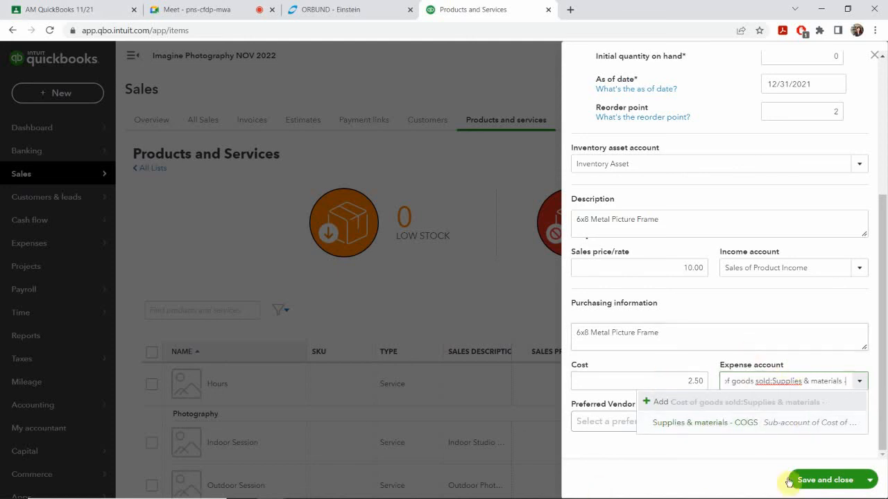
pyautogui.click(685, 424)
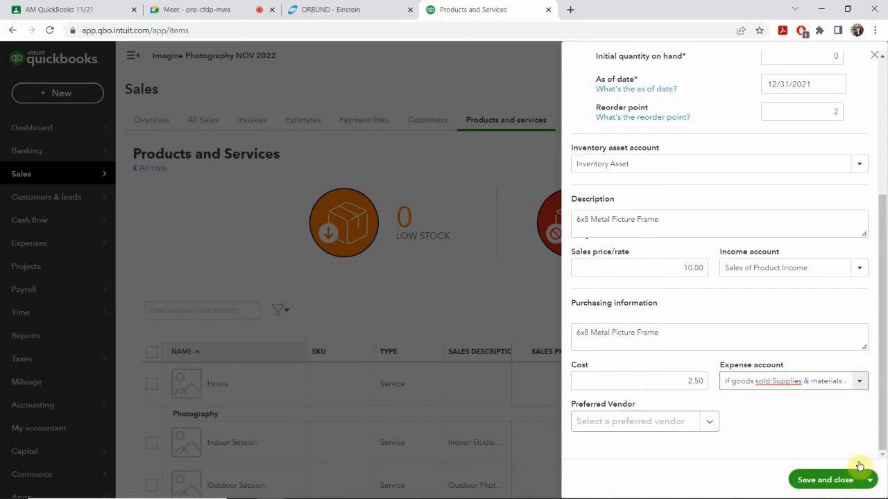
pyautogui.click(827, 480)
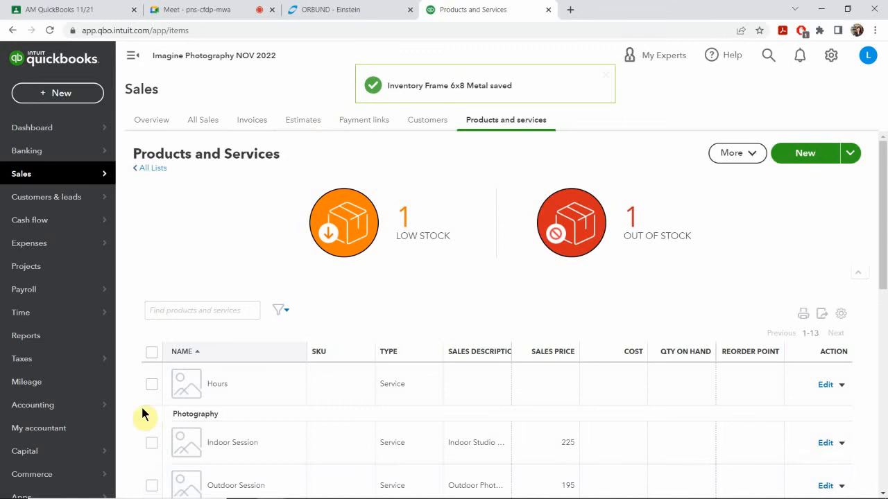
# Check the new Frame 6x8 Metal item in the Products category of the list.
pyautogui.scroll(-3, 247, 357)
pyautogui.scroll(-4, 248, 357)
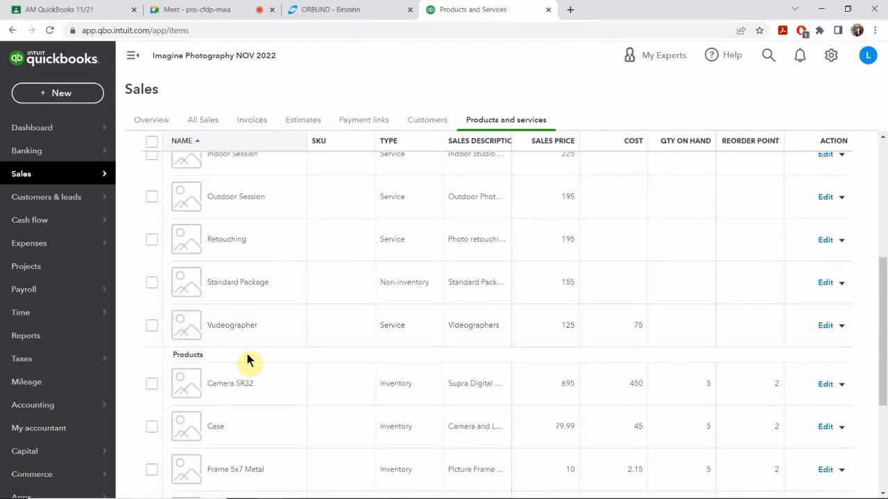
pyautogui.scroll(-3, 248, 359)
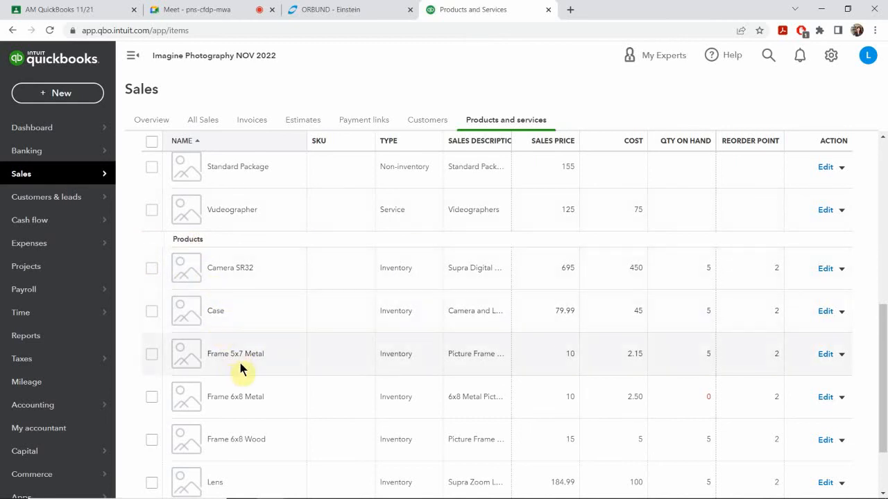
pyautogui.scroll(-1, 240, 366)
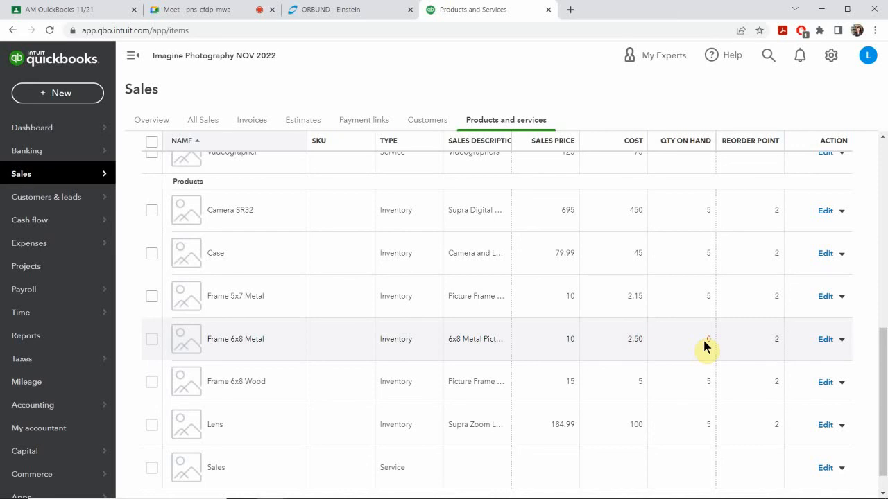
pyautogui.scroll(7, 704, 347)
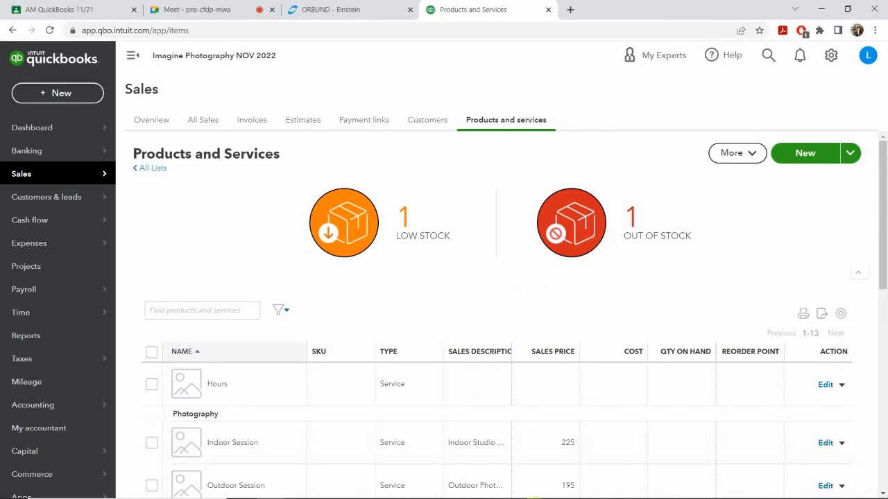
# Switch to the PowerPoint slide show to read the Photo Paper non-inventory item details, and return to QuickBooks in Chrome.
pyautogui.moveTo(442, 476)
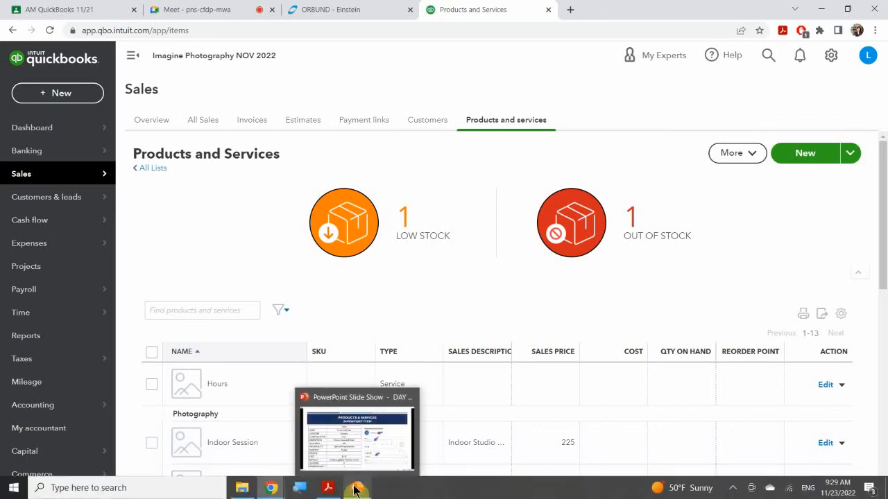
pyautogui.click(355, 490)
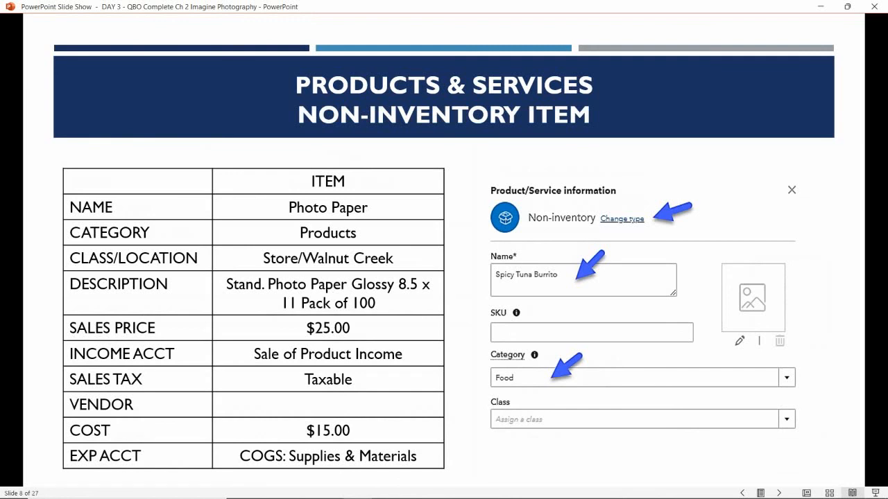
pyautogui.moveTo(132, 491)
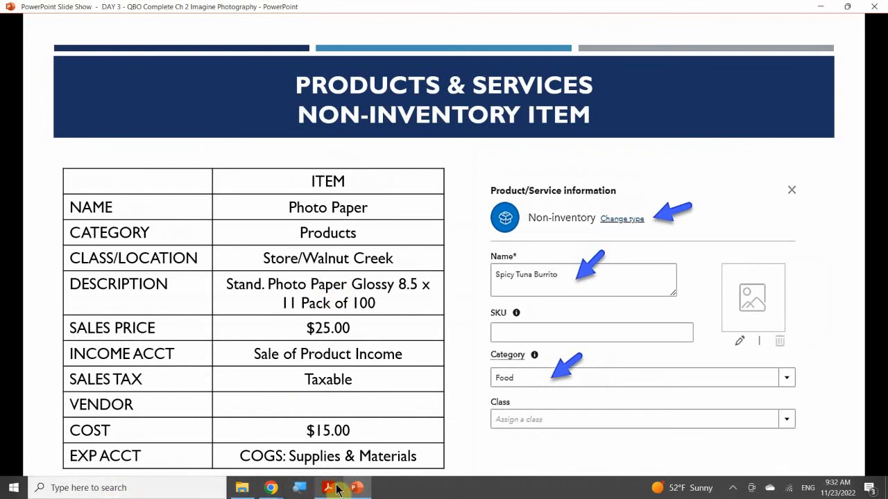
pyautogui.moveTo(271, 486)
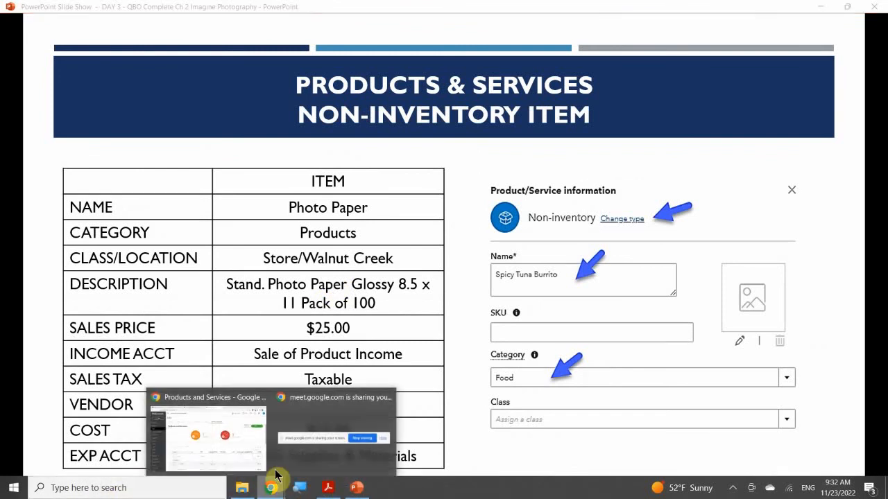
pyautogui.click(234, 450)
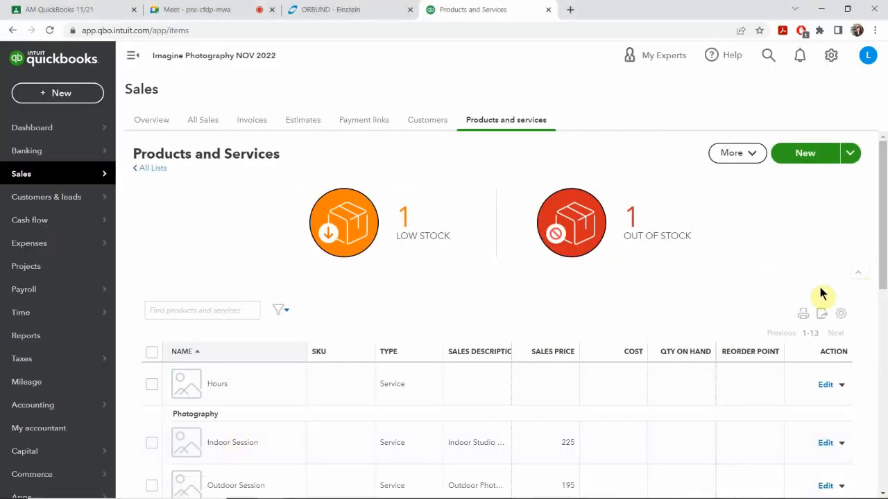
# Start a new non-inventory item named Photo Paper.
pyautogui.click(806, 156)
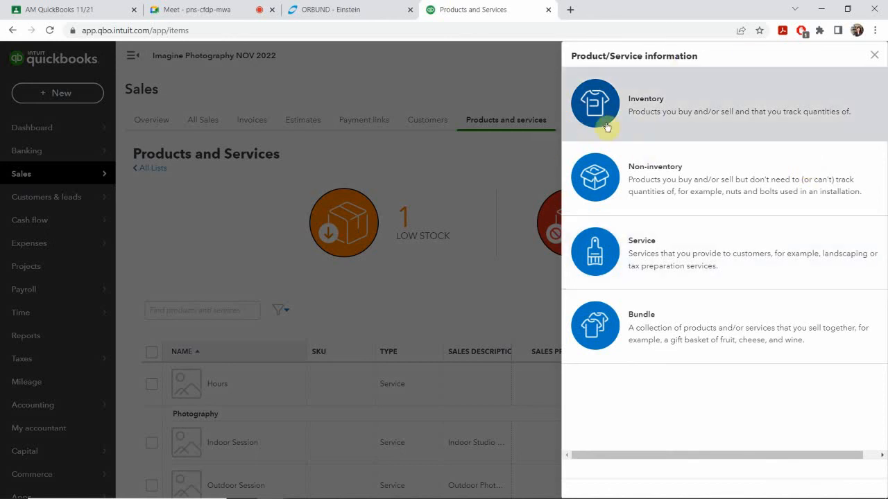
pyautogui.click(602, 184)
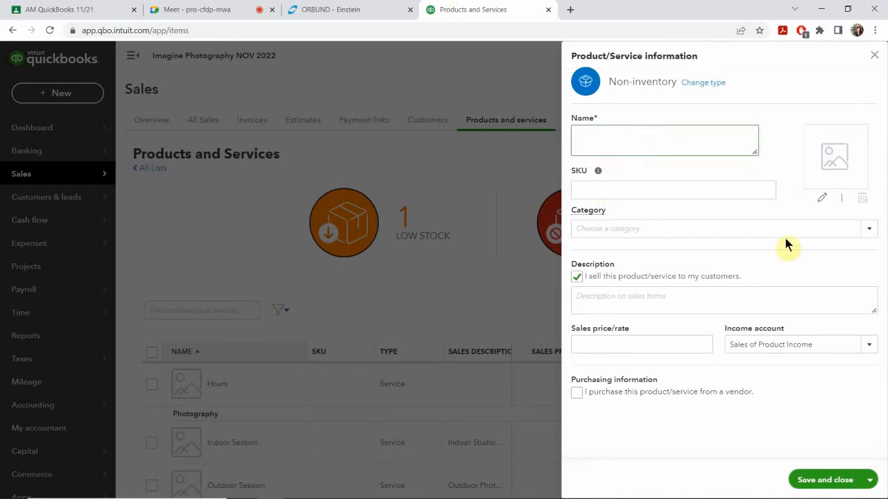
pyautogui.write('Photo Paper')
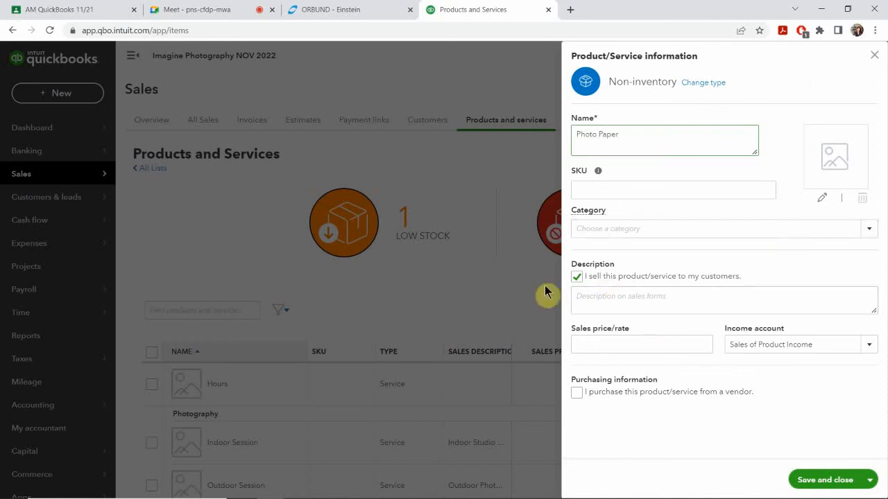
# Assign the Photo Paper item to the Products category.
pyautogui.click(611, 228)
pyautogui.write('[rpd')
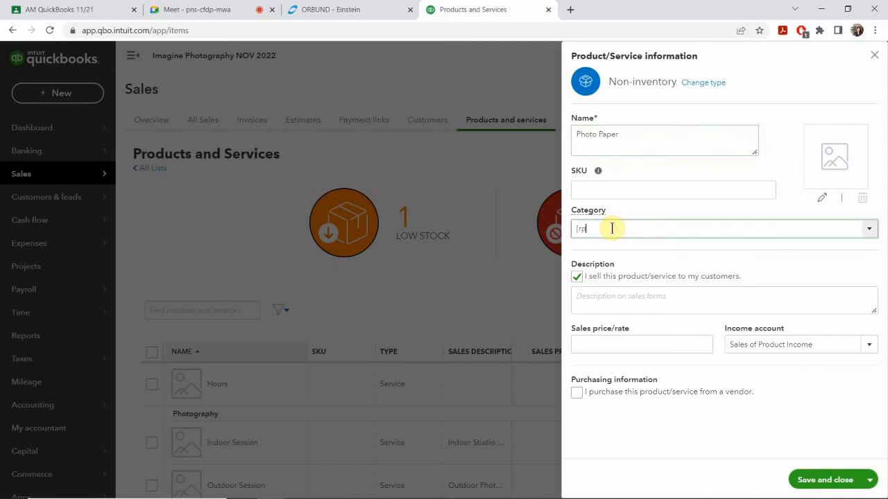
pyautogui.press('BackSpace')
pyautogui.press('BackSpace')
pyautogui.write('pro')
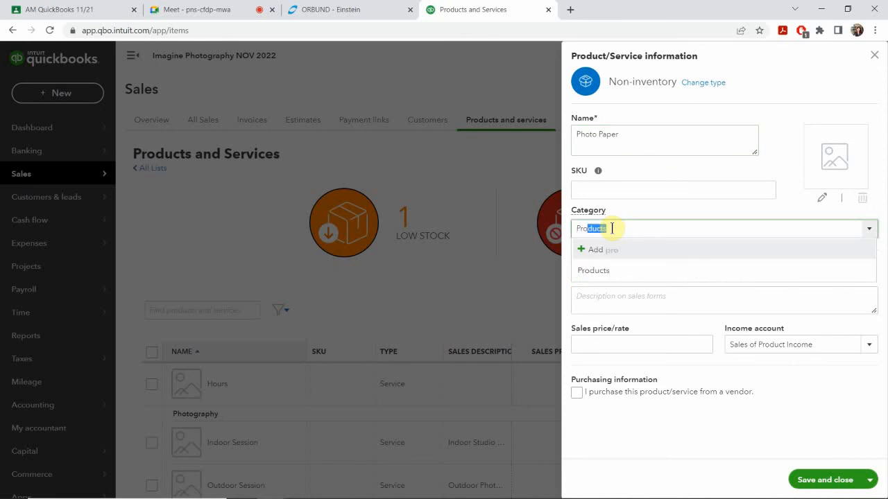
pyautogui.click(599, 272)
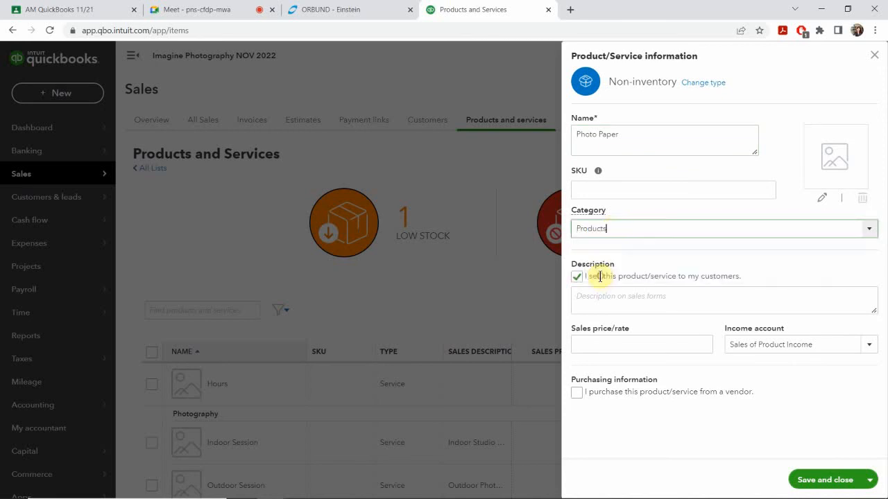
# Enter "Standard Glossy Photo Paper 8.5 x 11 Pack of 100" as the sales description and set the sales price to 25.00.
pyautogui.click(606, 306)
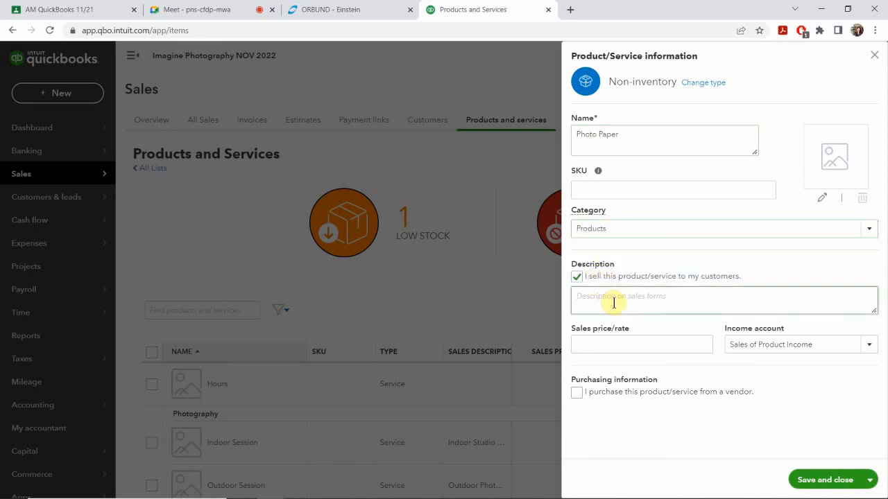
pyautogui.write('Stand')
pyautogui.write('arf')
pyautogui.press('BackSpace')
pyautogui.press('BackSpace')
pyautogui.write('d Pho')
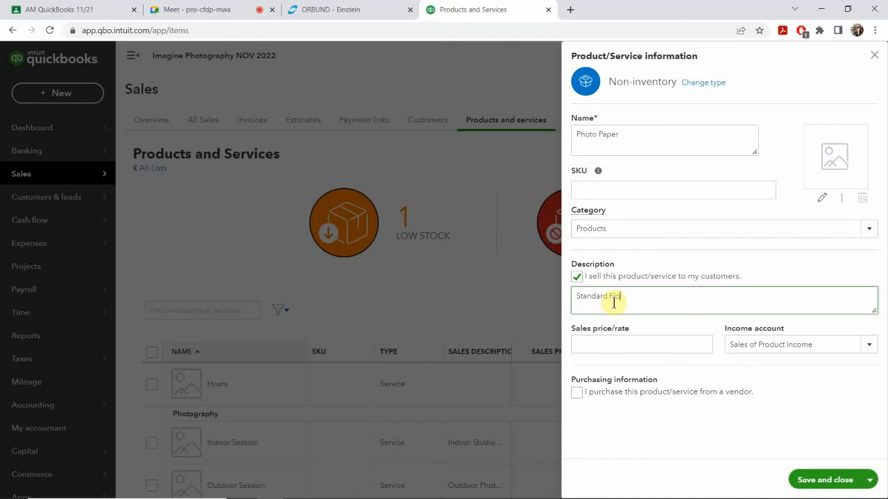
pyautogui.write(' Glaod')
pyautogui.press('BackSpace')
pyautogui.press('BackSpace')
pyautogui.press('BackSpace')
pyautogui.write('ood')
pyautogui.press('BackSpace')
pyautogui.press('BackSpace')
pyautogui.write('ssy Poto')
pyautogui.press('BackSpace')
pyautogui.press('BackSpace')
pyautogui.write('oto Paper 8.5 x 11 Pacl o')
pyautogui.press('BackSpace')
pyautogui.press('BackSpace')
pyautogui.press('BackSpace')
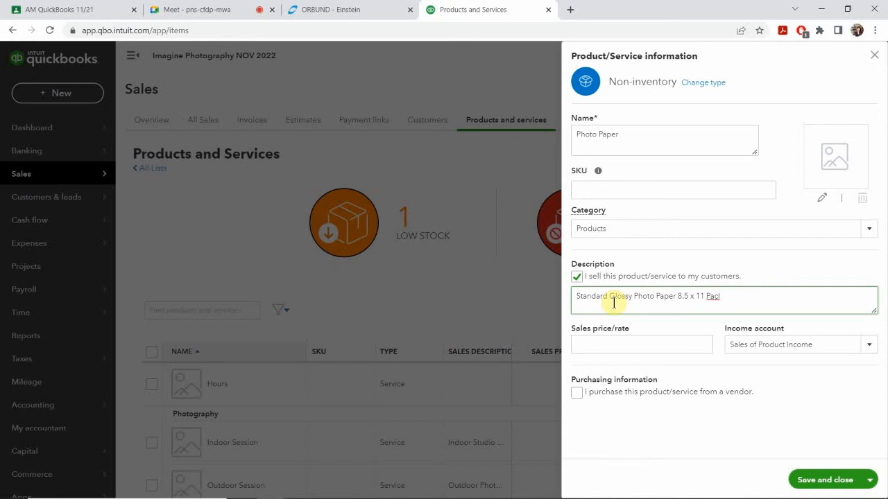
pyautogui.write('of 100')
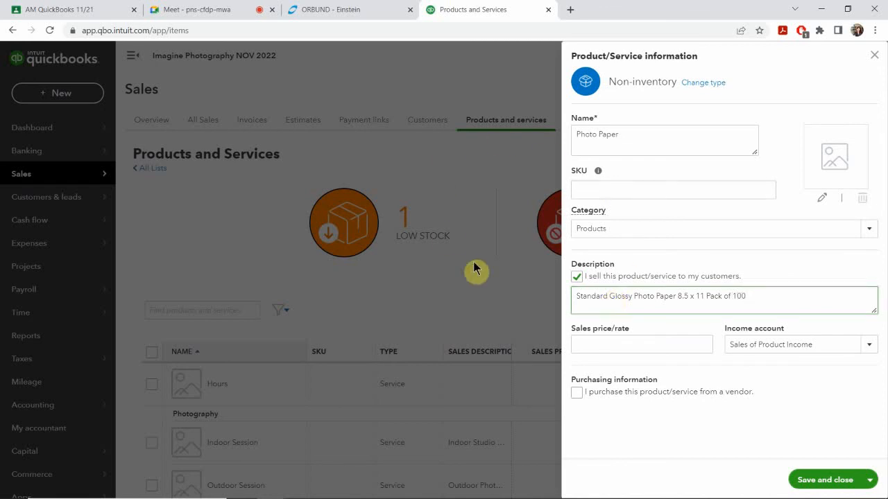
pyautogui.click(664, 347)
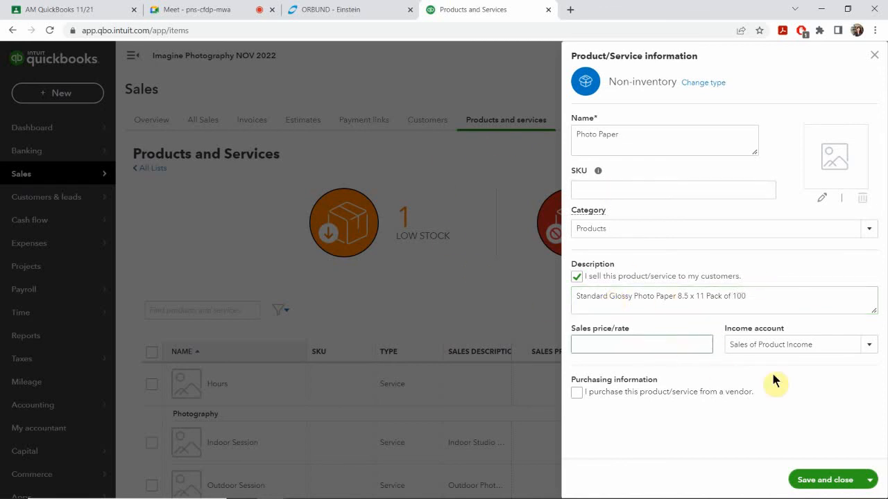
pyautogui.write('25.00')
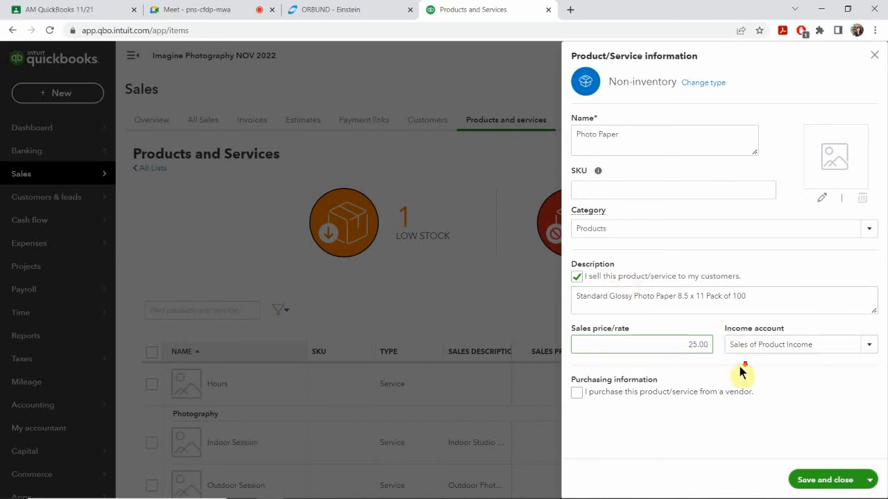
# Mark the item as purchased from a vendor and copy the sales description into the purchasing description.
pyautogui.click(575, 394)
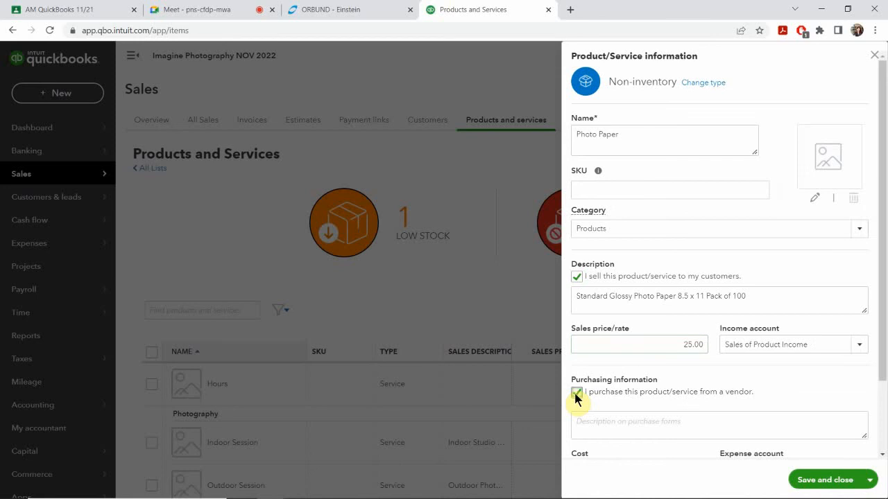
pyautogui.scroll(-2, 590, 402)
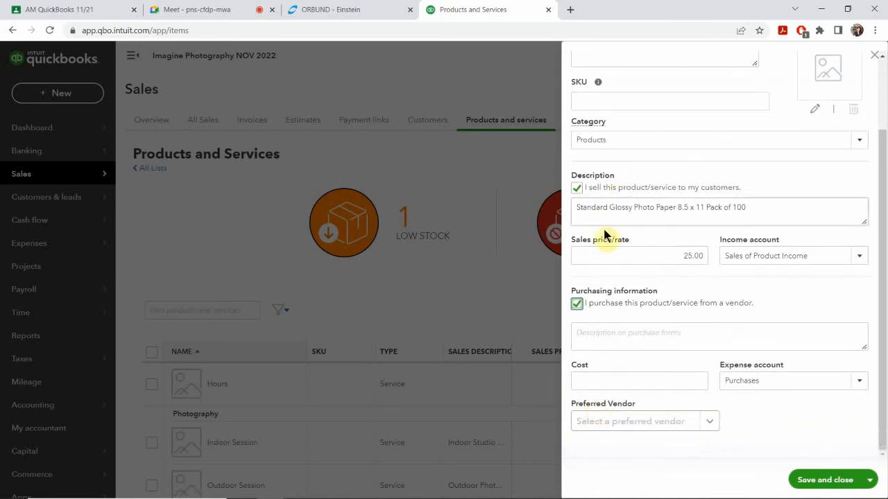
pyautogui.moveTo(754, 207); pyautogui.dragTo(550, 205)
pyautogui.hotkey('ctrl', 'c')
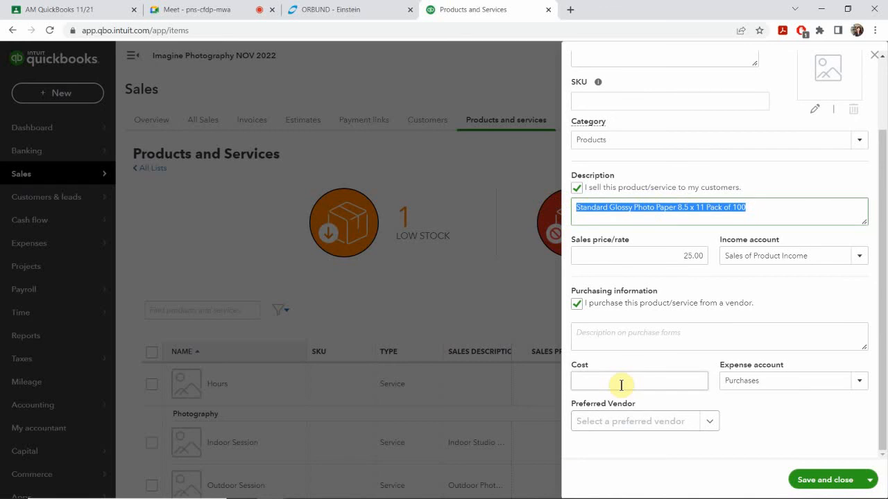
pyautogui.click(610, 337)
pyautogui.hotkey('ctrl', 'v')
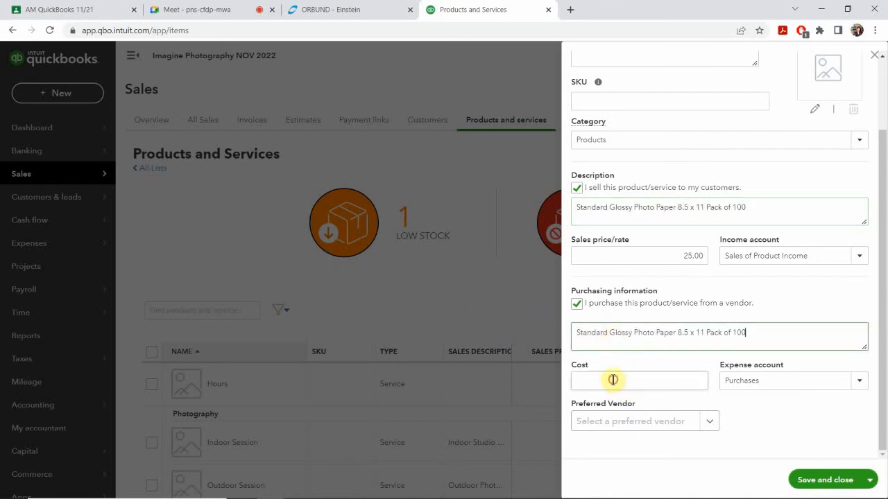
# Consult the Non-Inventory Item slide in PowerPoint and set the Photo Paper purchase cost to 15.00 in QuickBooks.
pyautogui.click(613, 380)
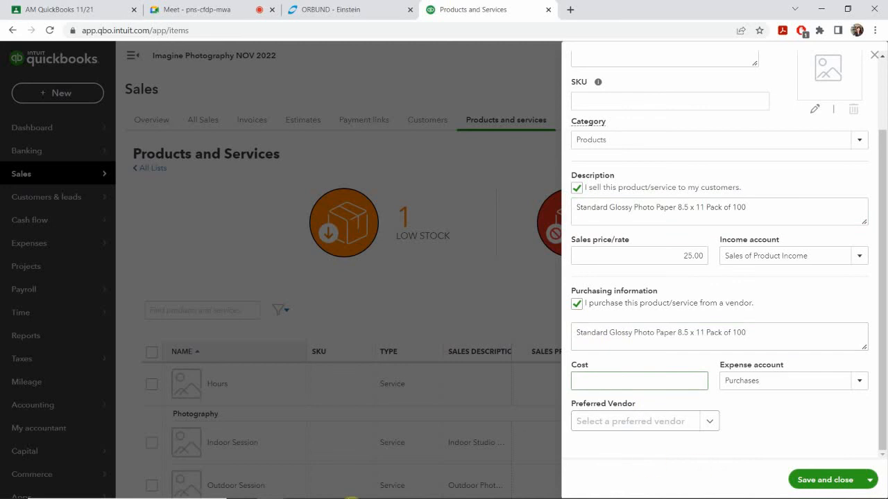
pyautogui.moveTo(402, 471)
pyautogui.moveTo(359, 489)
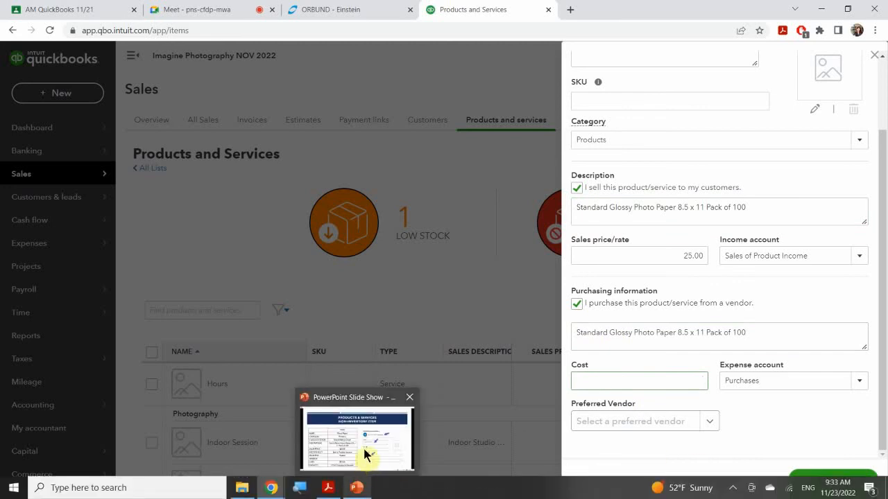
pyautogui.click(363, 451)
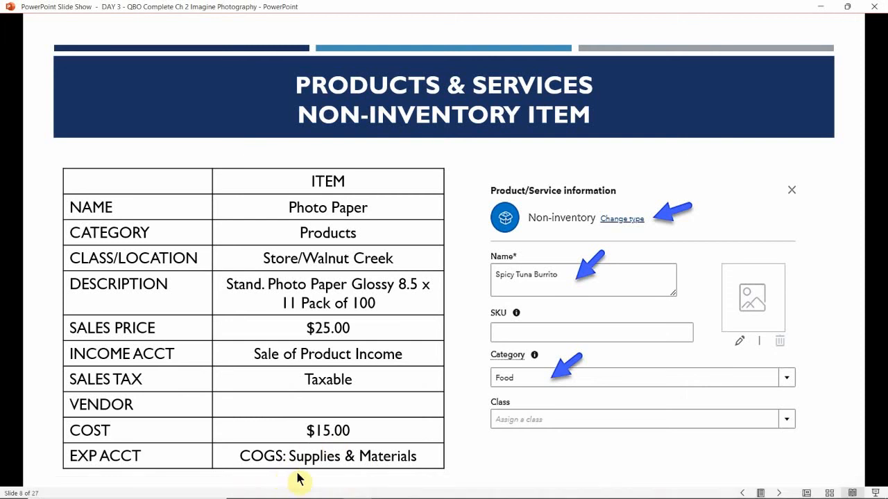
pyautogui.moveTo(350, 492)
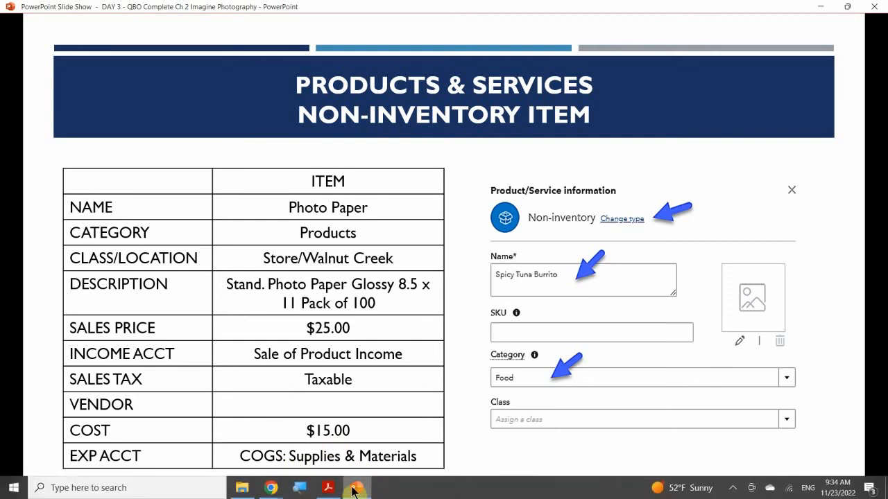
pyautogui.click(271, 487)
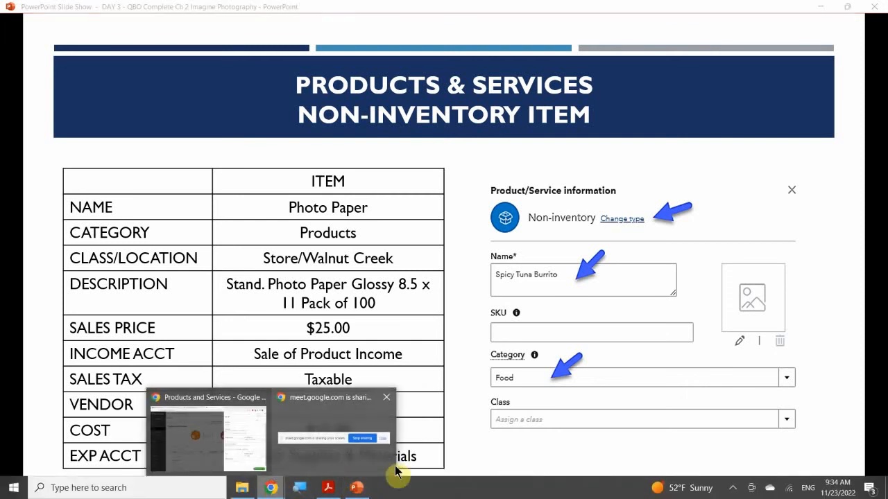
pyautogui.click(170, 441)
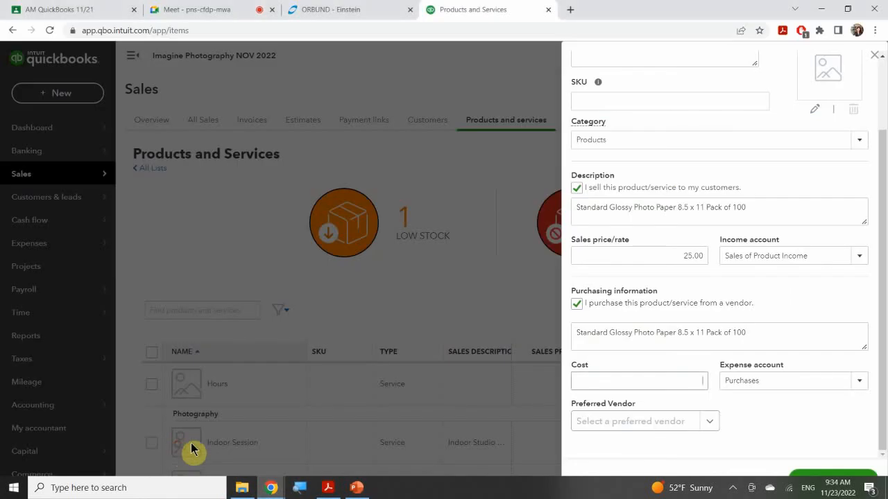
pyautogui.click(645, 383)
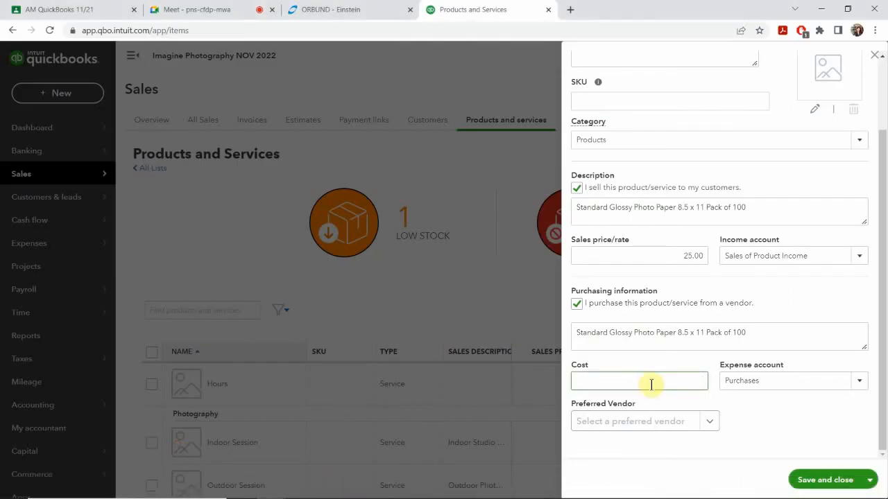
pyautogui.write('15.00')
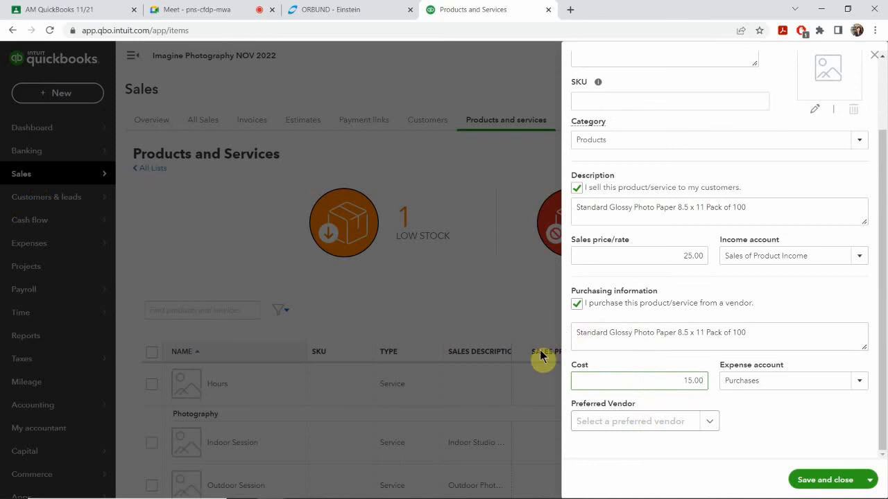
# Set the expense account to Supplies & materials - COGS under Cost of goods sold, and save and close the Photo Paper item.
pyautogui.click(770, 380)
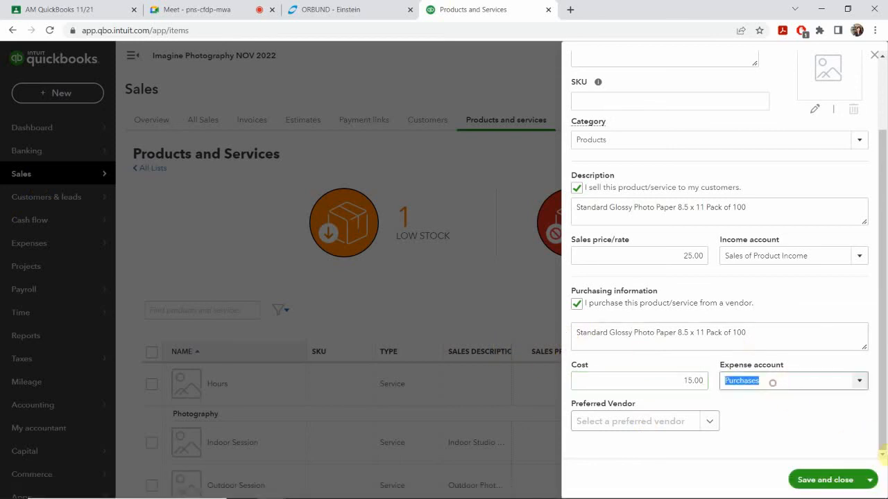
pyautogui.press('BackSpace')
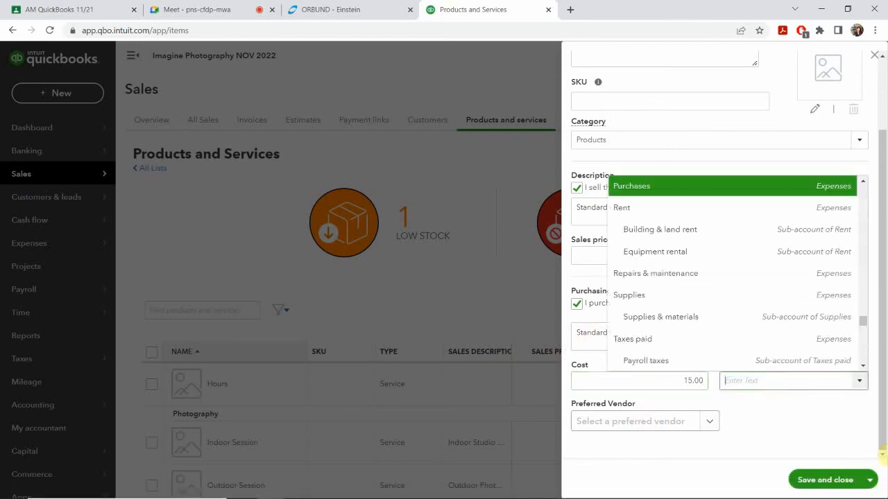
pyautogui.write('Suook')
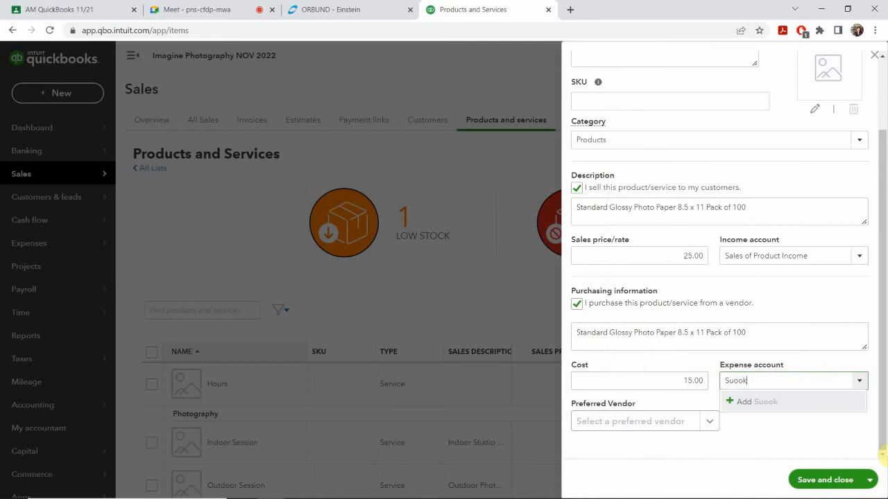
pyautogui.press('BackSpace')
pyautogui.press('BackSpace')
pyautogui.press('BackSpace')
pyautogui.write('ppli')
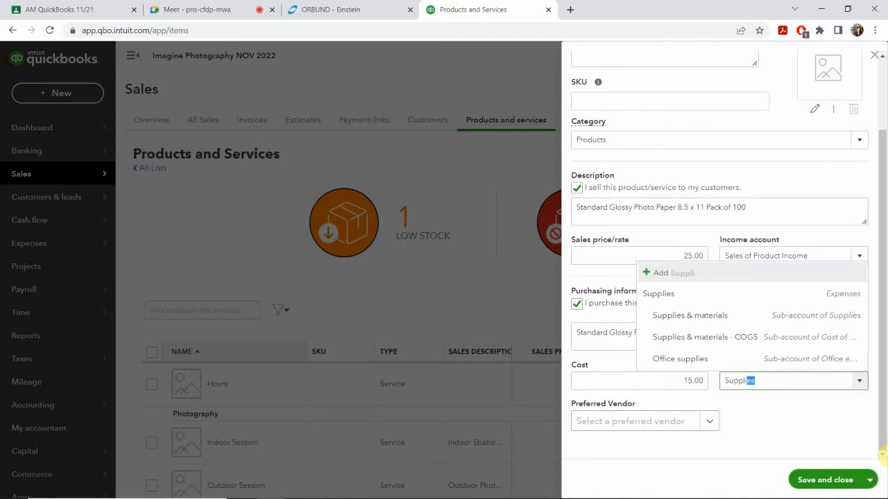
pyautogui.write('es')
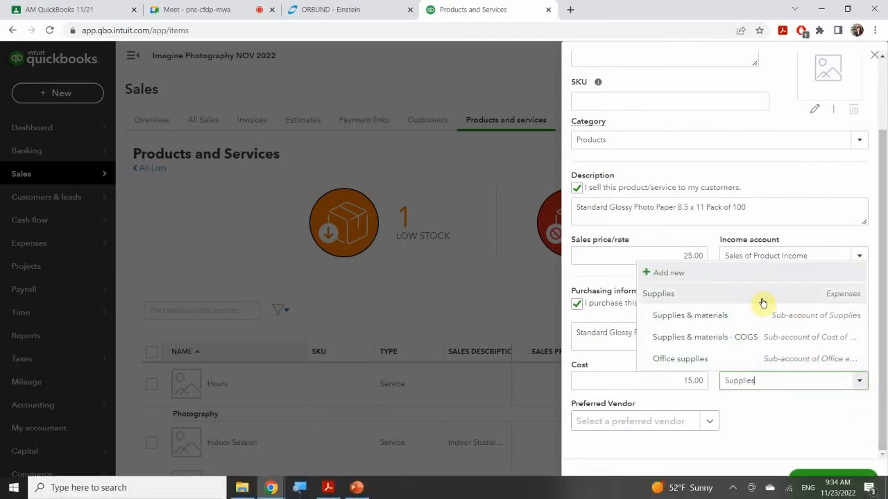
pyautogui.click(746, 340)
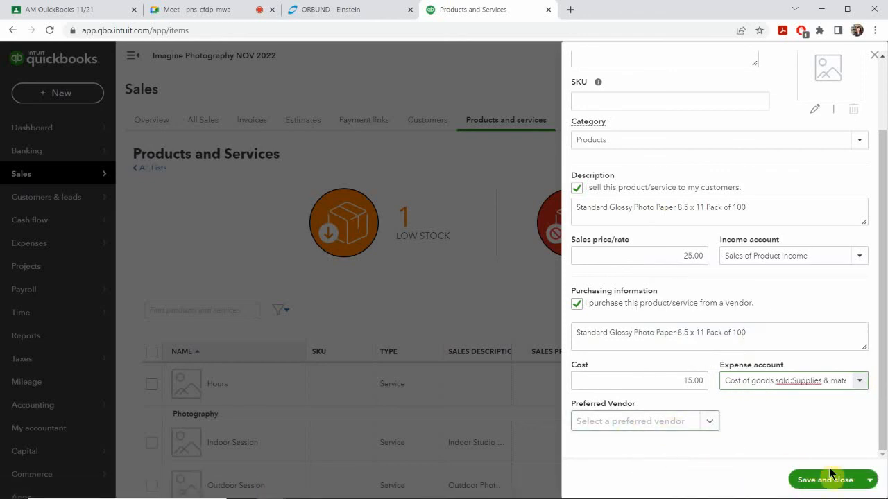
pyautogui.click(839, 480)
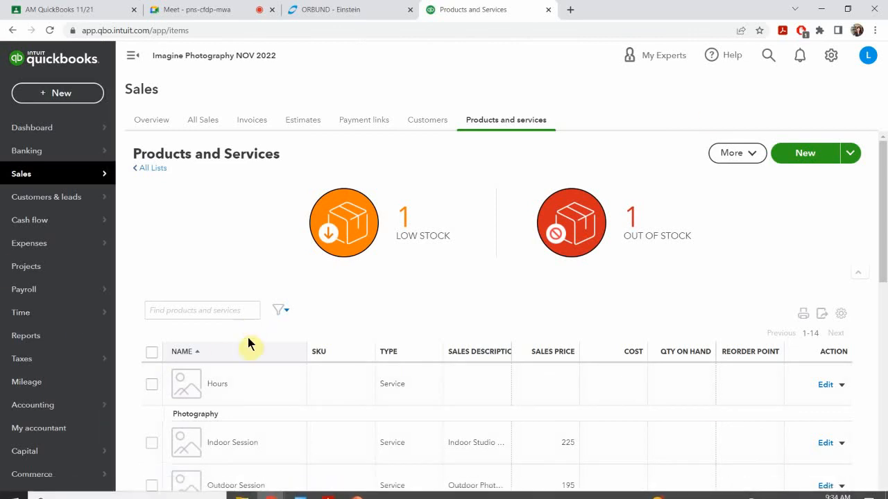
# Review the products and services list through the Photo Paper entry and bring up the Bundle Item slide in PowerPoint.
pyautogui.scroll(-3, 287, 359)
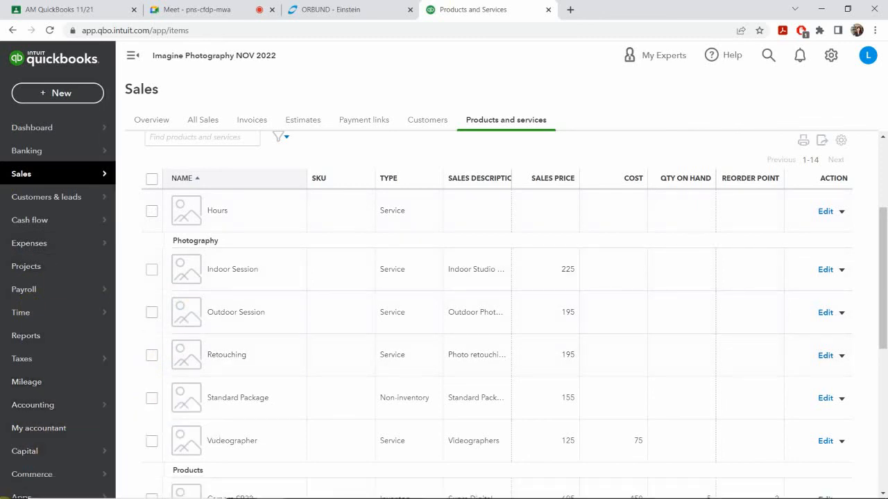
pyautogui.scroll(-4, 420, 324)
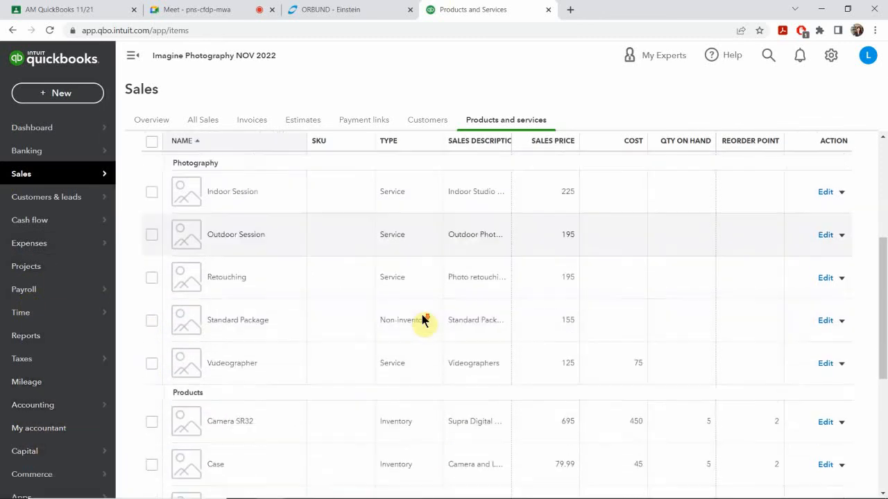
pyautogui.scroll(-2, 419, 329)
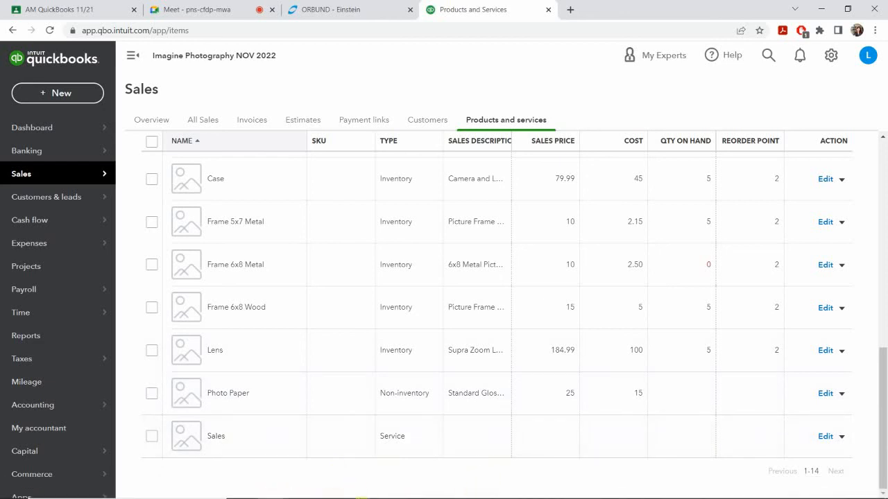
pyautogui.click(364, 492)
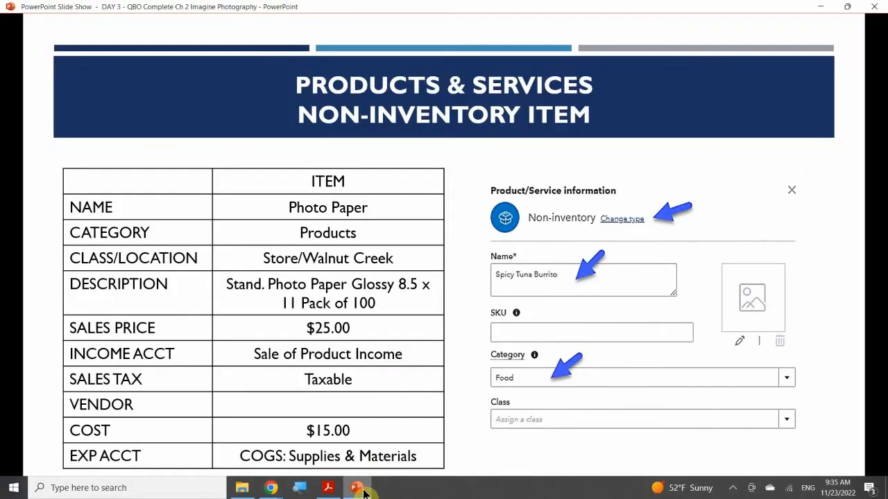
pyautogui.click(381, 364)
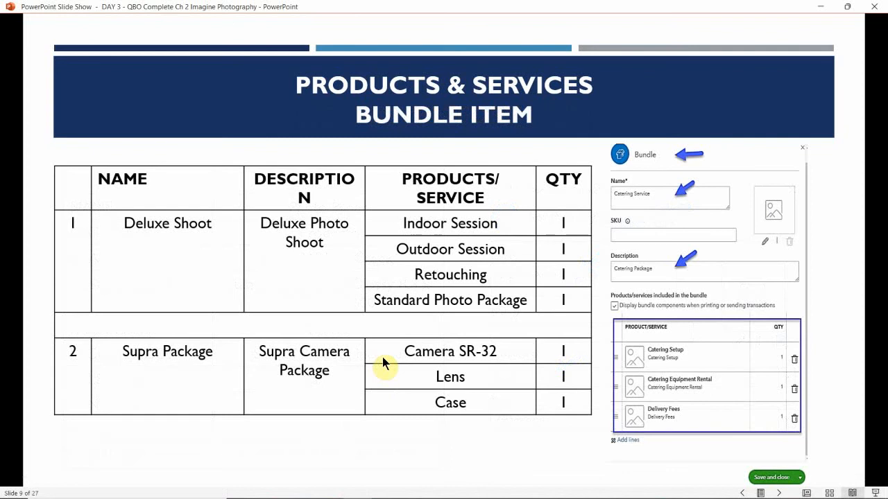
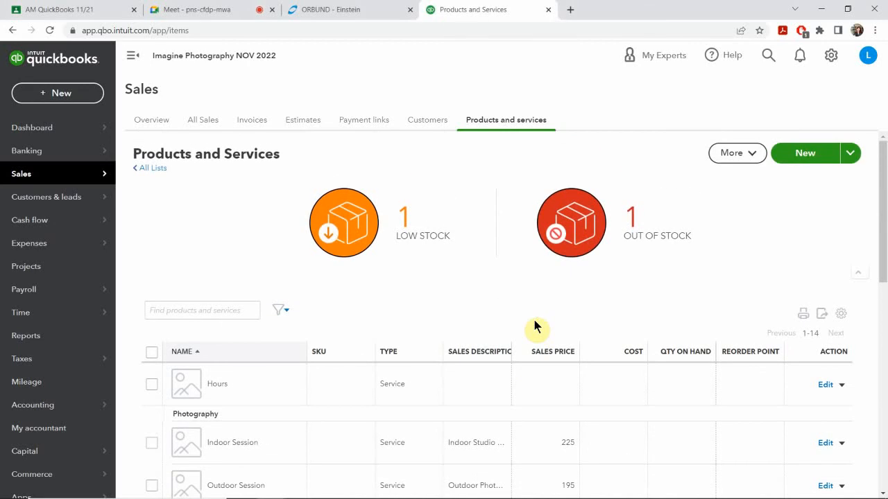
# Start a new bundle in the products and services list and name it Deluxe Shoot.
pyautogui.scroll(-3, 536, 327)
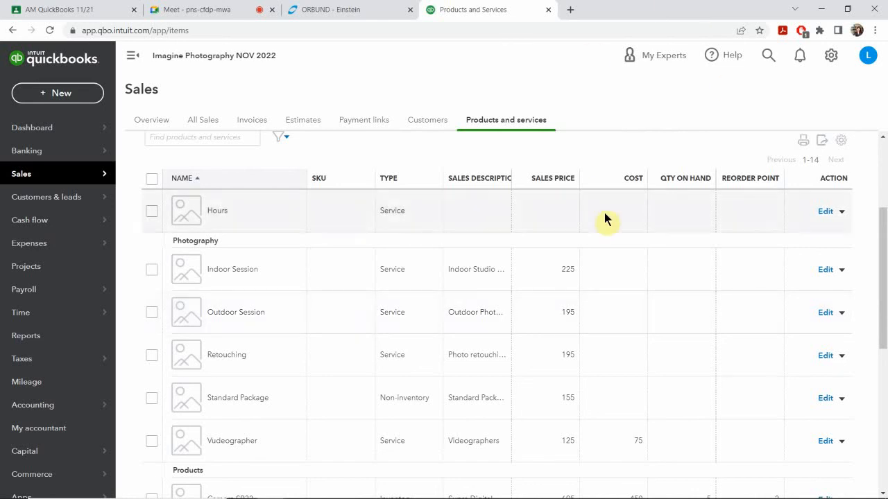
pyautogui.scroll(2, 794, 182)
pyautogui.scroll(1, 794, 181)
pyautogui.click(806, 155)
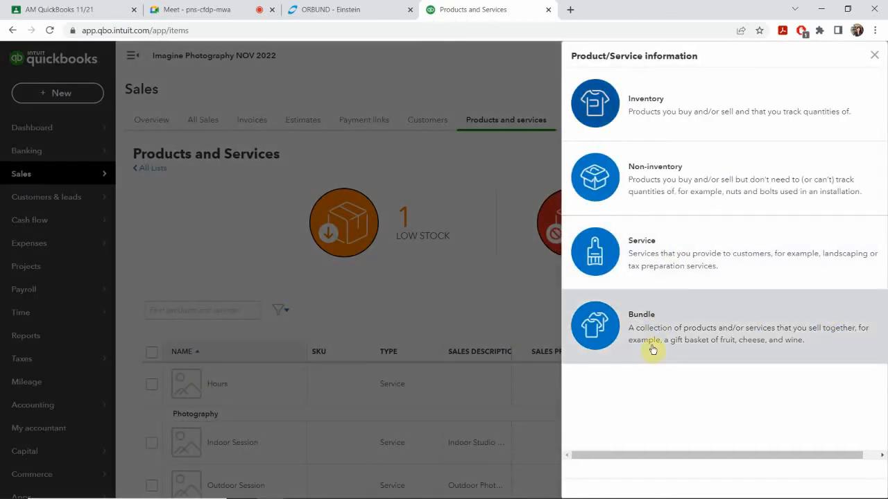
pyautogui.click(646, 336)
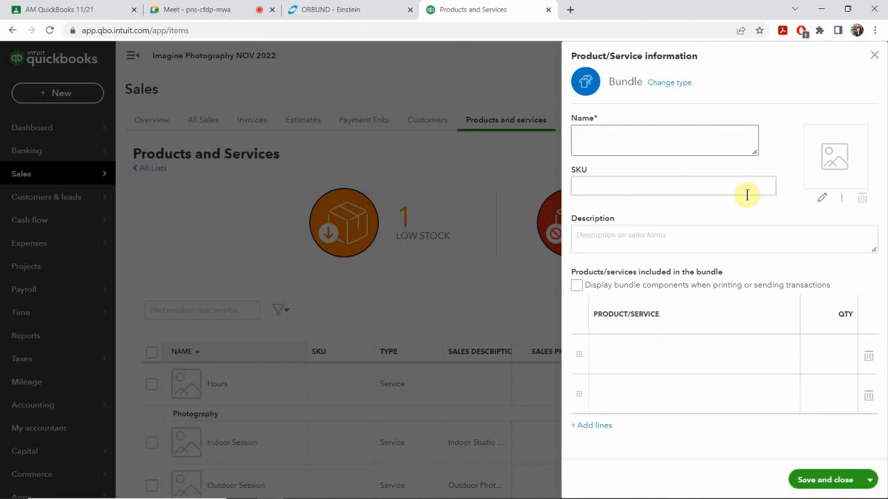
pyautogui.write('Deluxe Shoot')
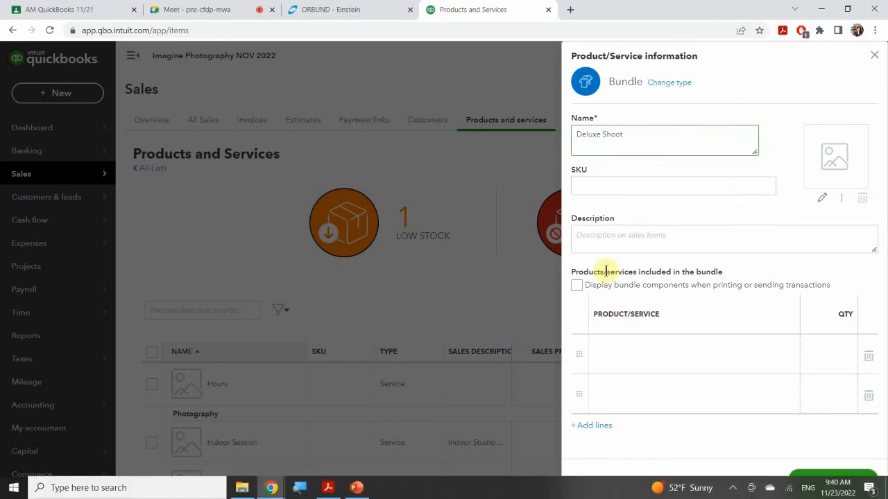
# Enter "Deluxe Photo Shoot" as the bundle's description.
pyautogui.click(642, 235)
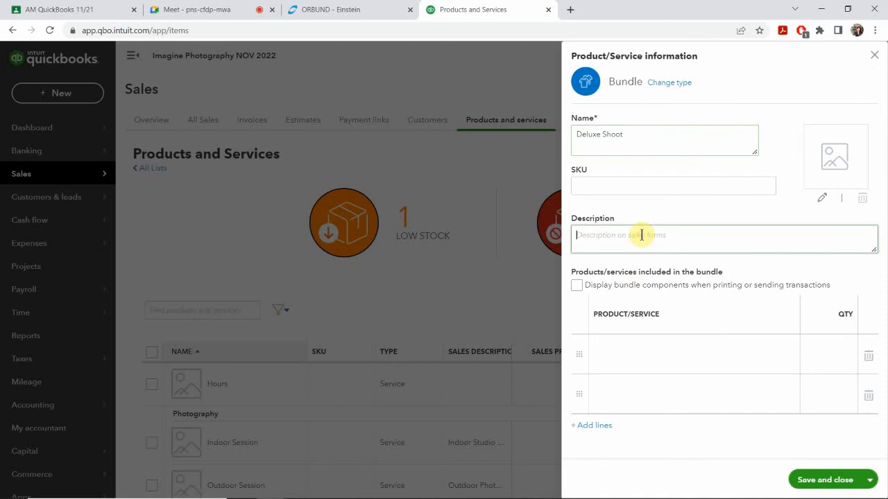
pyautogui.write('Del')
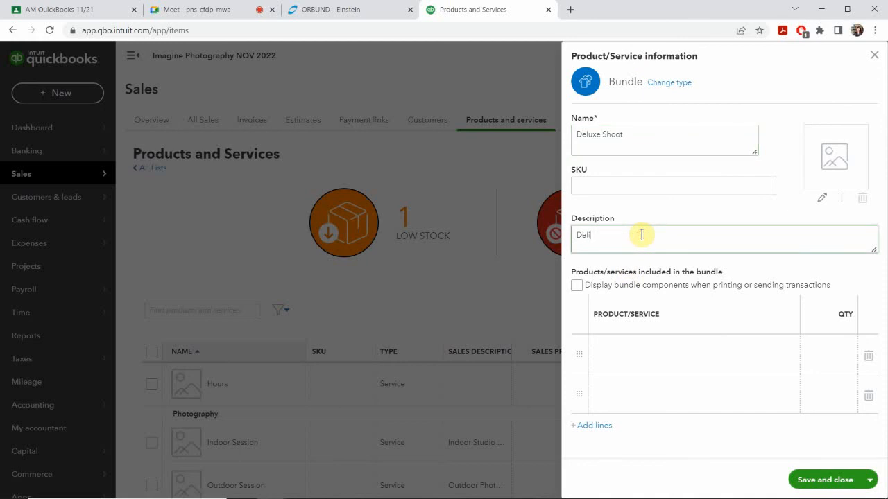
pyautogui.write('uxe')
pyautogui.press('BackSpace')
pyautogui.press('BackSpace')
pyautogui.press('BackSpace')
pyautogui.press('BackSpace')
pyautogui.write('xe Photo Shoot')
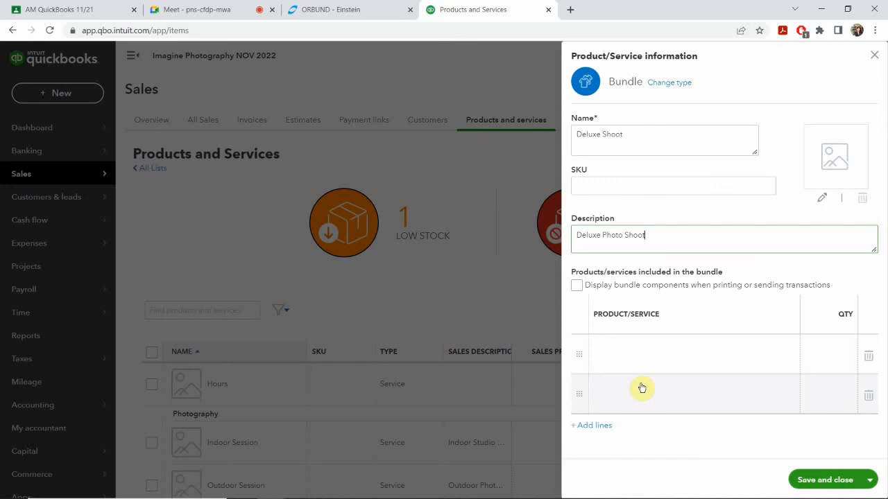
# Add Indoor Session and Outdoor Session as the first two bundle components, each with a quantity of 1.
pyautogui.click(617, 347)
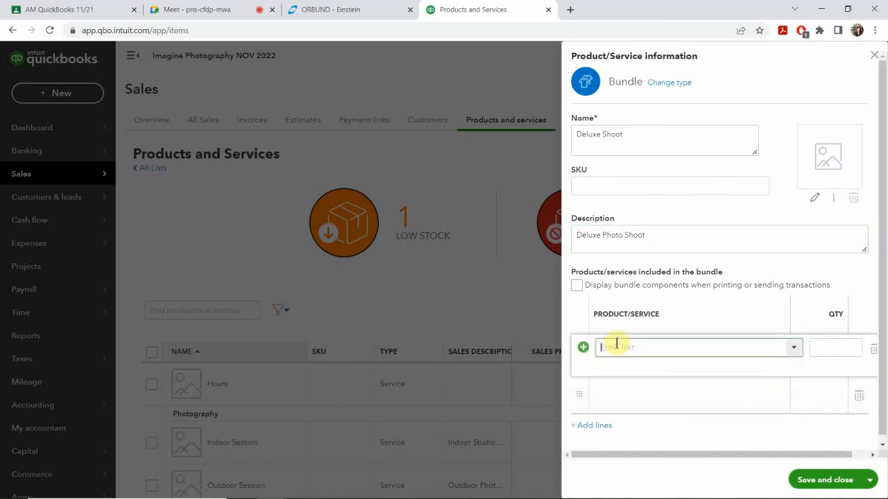
pyautogui.write('in')
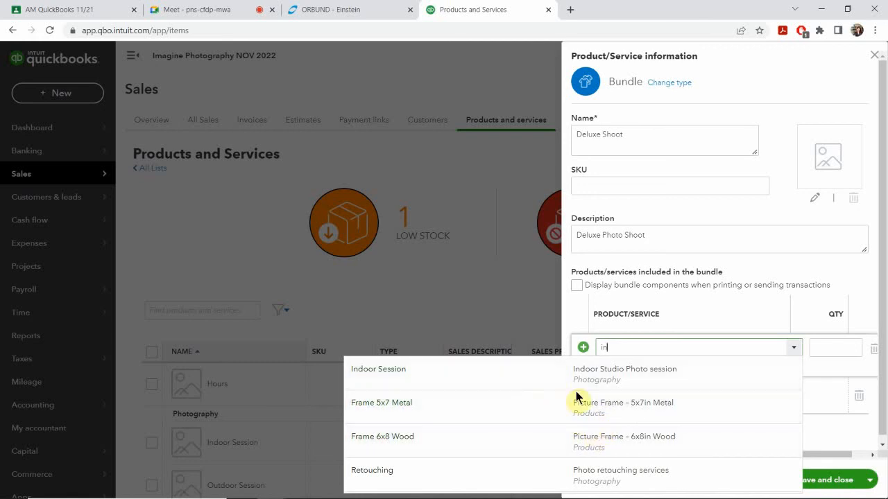
pyautogui.click(599, 377)
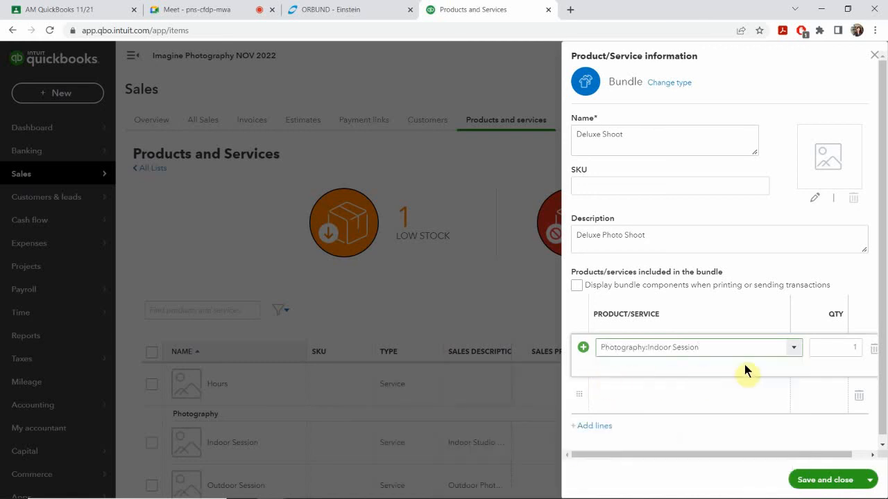
pyautogui.click(830, 347)
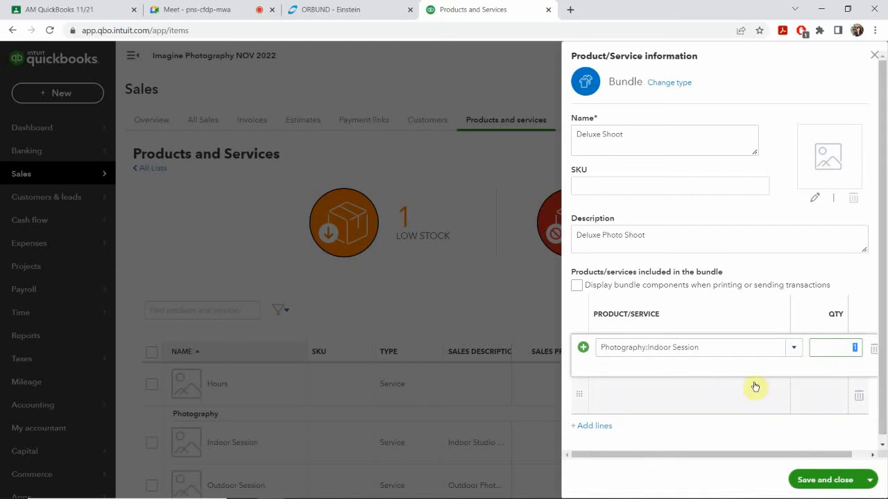
pyautogui.click(628, 388)
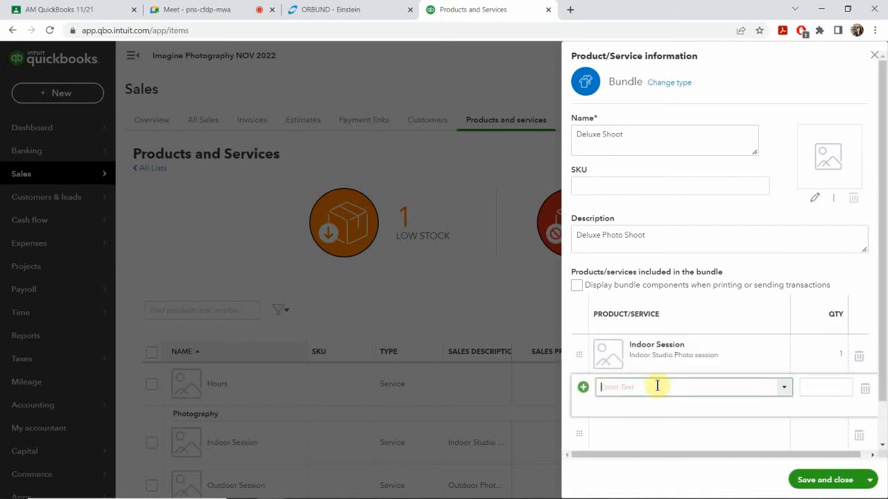
pyautogui.write('out')
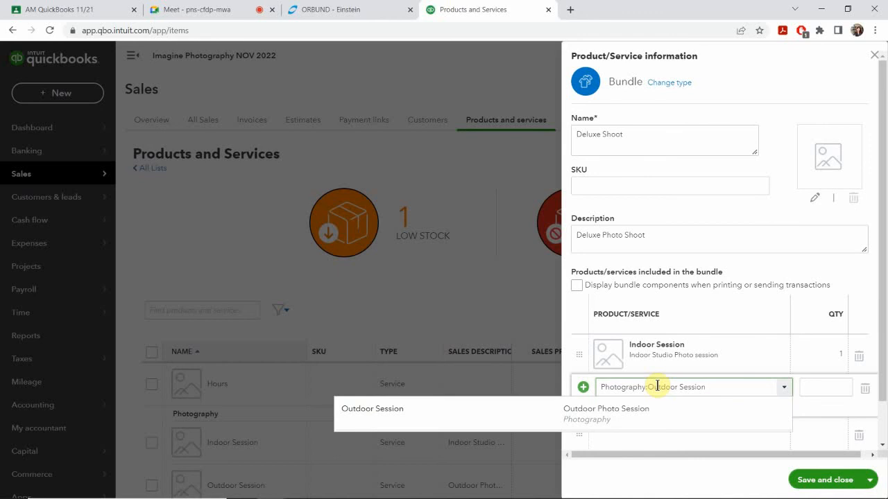
pyautogui.click(586, 414)
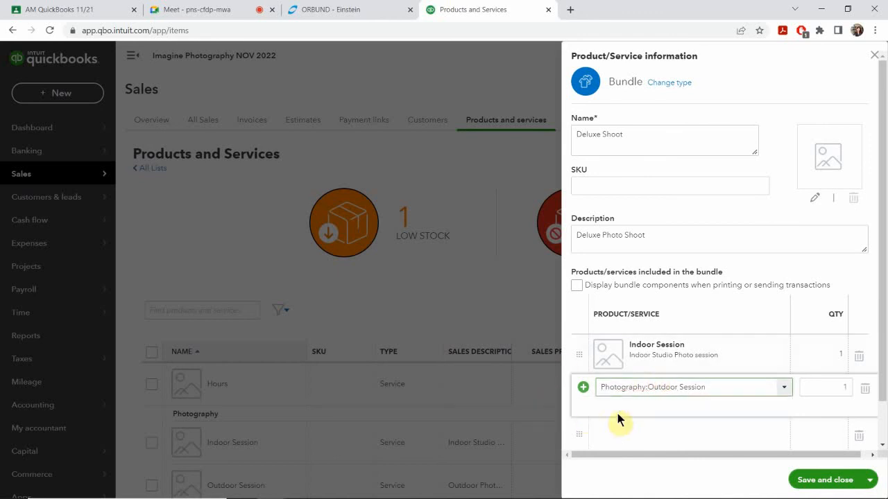
# Add Retouching as the third component of the Deluxe Shoot bundle, with a quantity of 1.
pyautogui.click(826, 387)
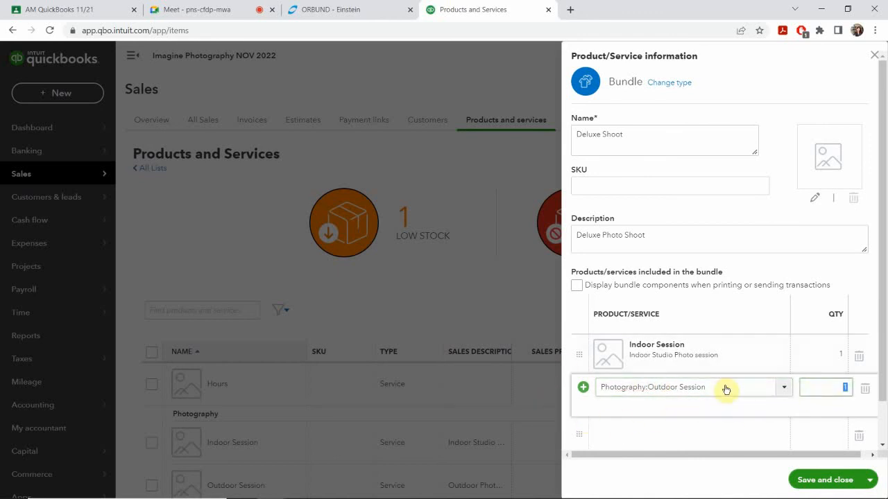
pyautogui.scroll(-1, 693, 388)
pyautogui.click(635, 361)
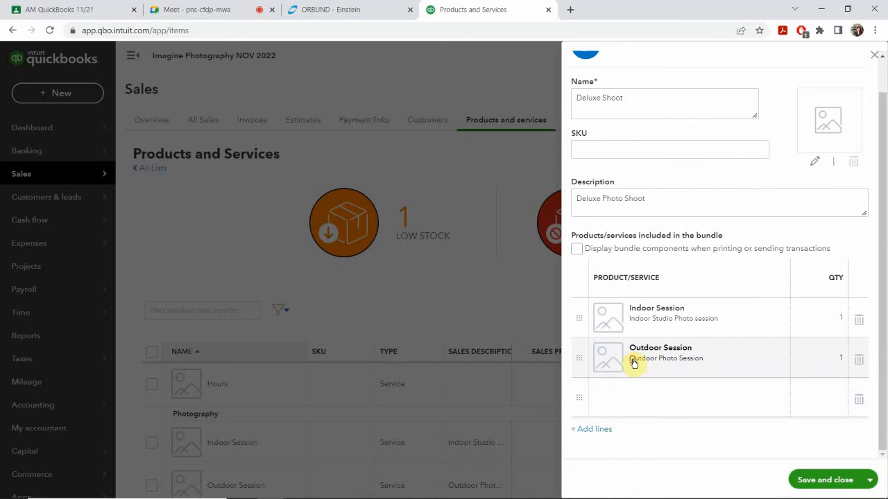
pyautogui.click(643, 395)
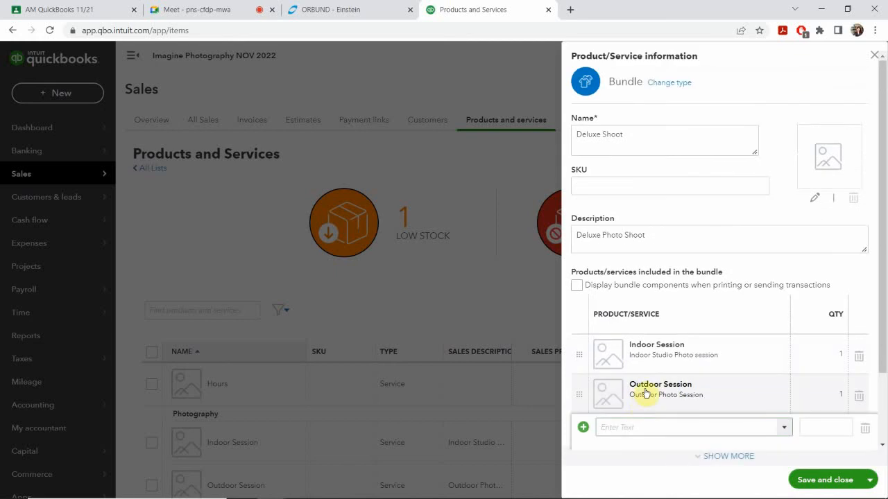
pyautogui.scroll(-1, 644, 389)
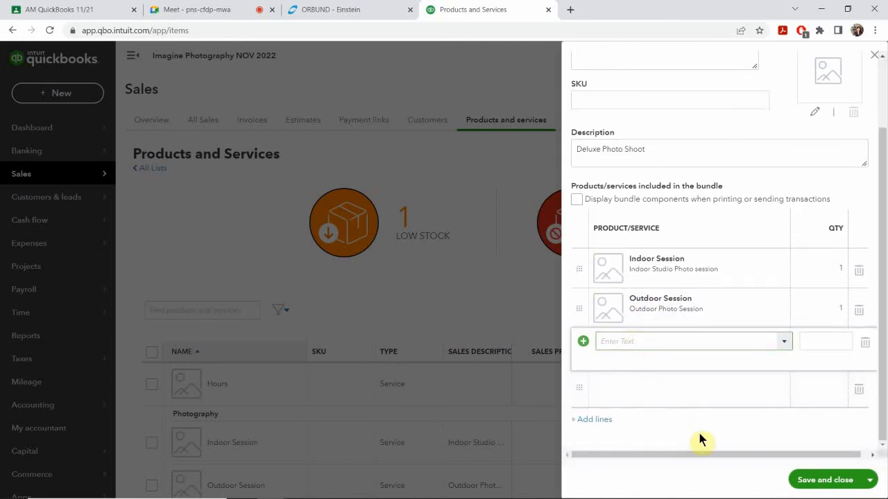
pyautogui.write('retouc')
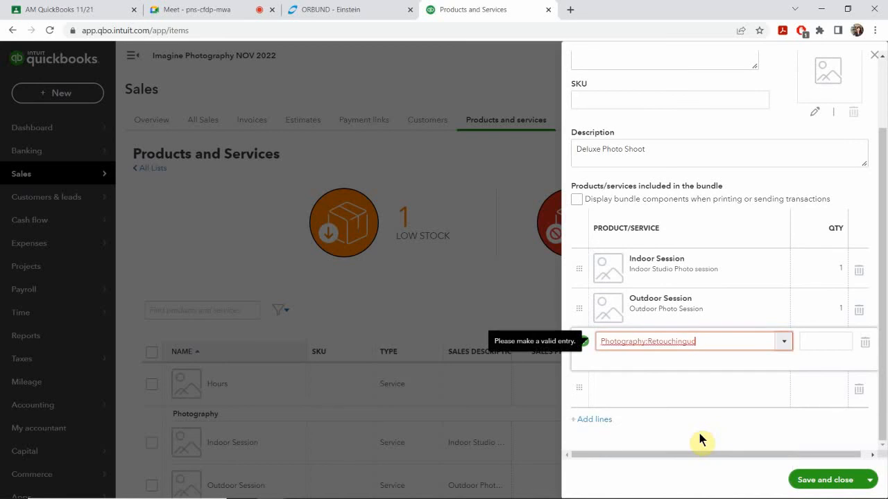
pyautogui.press('BackSpace')
pyautogui.press('BackSpace')
pyautogui.press('BackSpace')
pyautogui.press('BackSpace')
pyautogui.press('BackSpace')
pyautogui.press('BackSpace')
pyautogui.press('BackSpace')
pyautogui.press('BackSpace')
pyautogui.press('BackSpace')
pyautogui.press('BackSpace')
pyautogui.press('BackSpace')
pyautogui.press('BackSpace')
pyautogui.press('BackSpace')
pyautogui.press('BackSpace')
pyautogui.press('BackSpace')
pyautogui.press('BackSpace')
pyautogui.press('BackSpace')
pyautogui.press('BackSpace')
pyautogui.press('BackSpace')
pyautogui.press('BackSpace')
pyautogui.press('BackSpace')
pyautogui.press('BackSpace')
pyautogui.press('BackSpace')
pyautogui.press('BackSpace')
pyautogui.write('retpl')
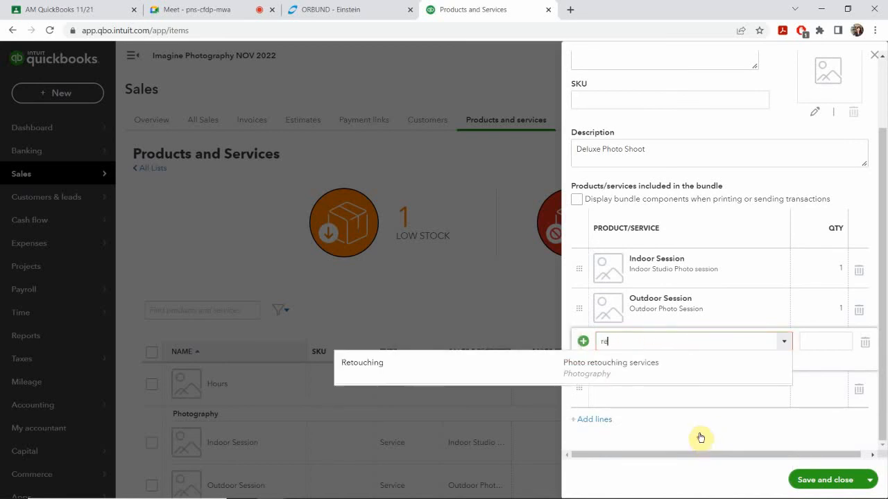
pyautogui.press('BackSpace')
pyautogui.press('BackSpace')
pyautogui.write('ou')
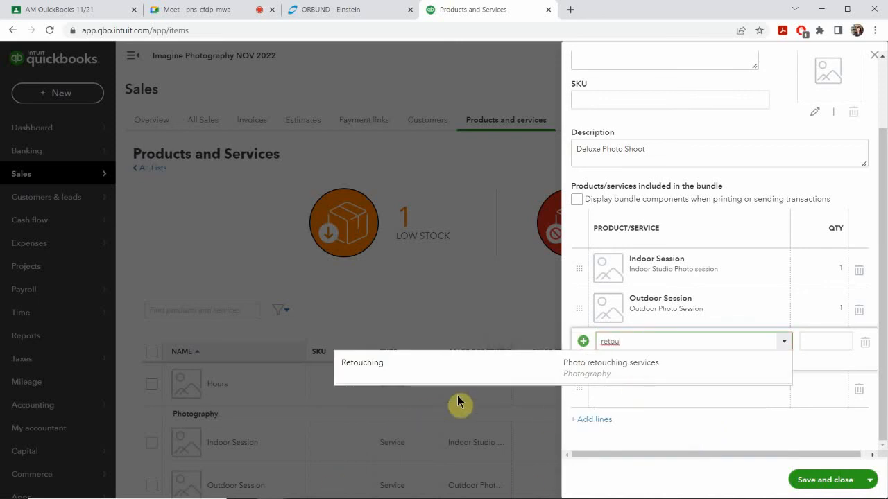
pyautogui.click(591, 368)
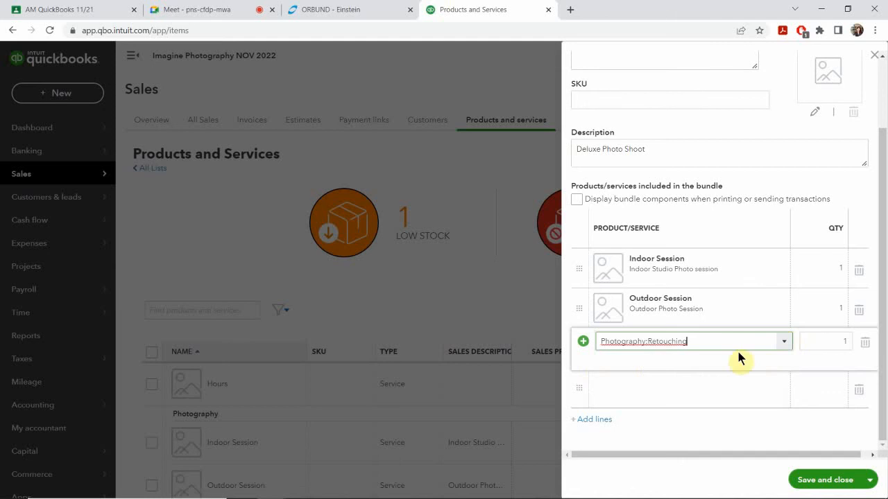
# Add Standard Package as the fourth bundle component with a quantity of 1, and save the bundle.
pyautogui.click(618, 386)
pyautogui.scroll(-1, 632, 386)
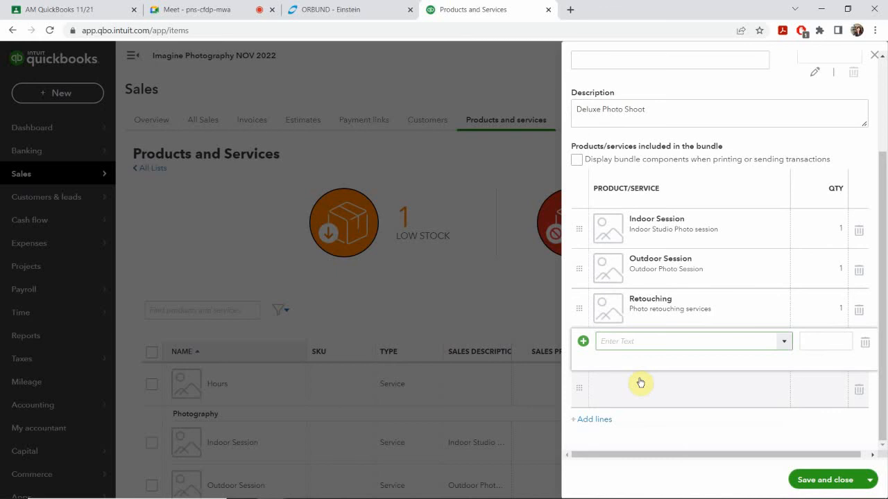
pyautogui.write('Ph')
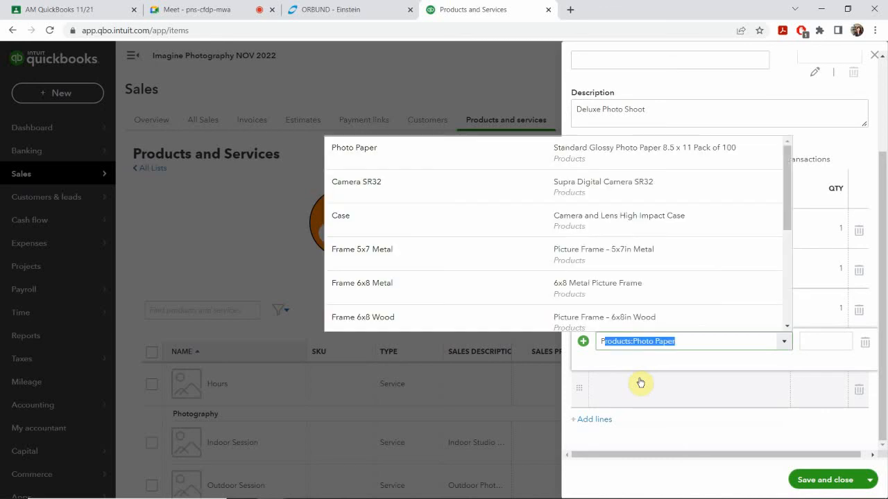
pyautogui.write('oto')
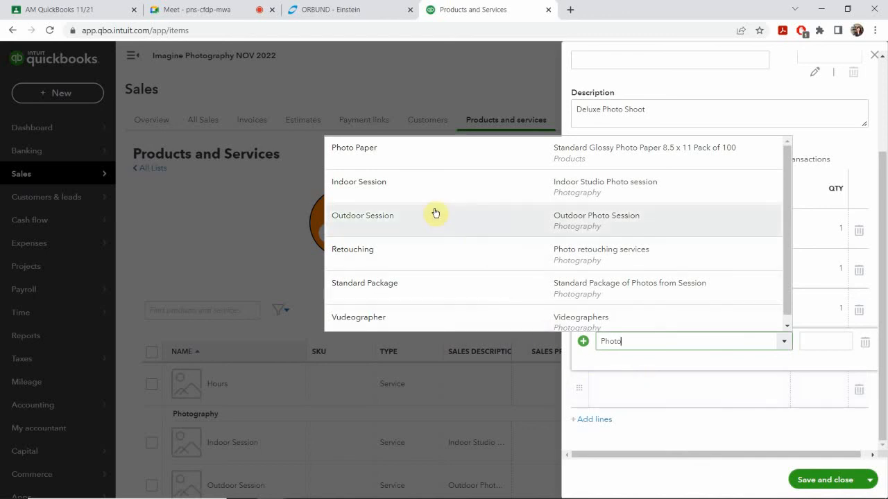
pyautogui.click(368, 287)
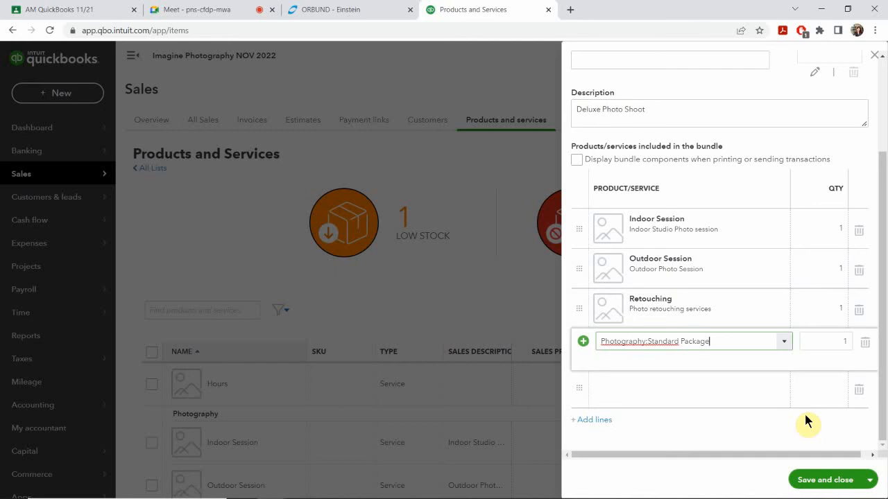
pyautogui.click(813, 481)
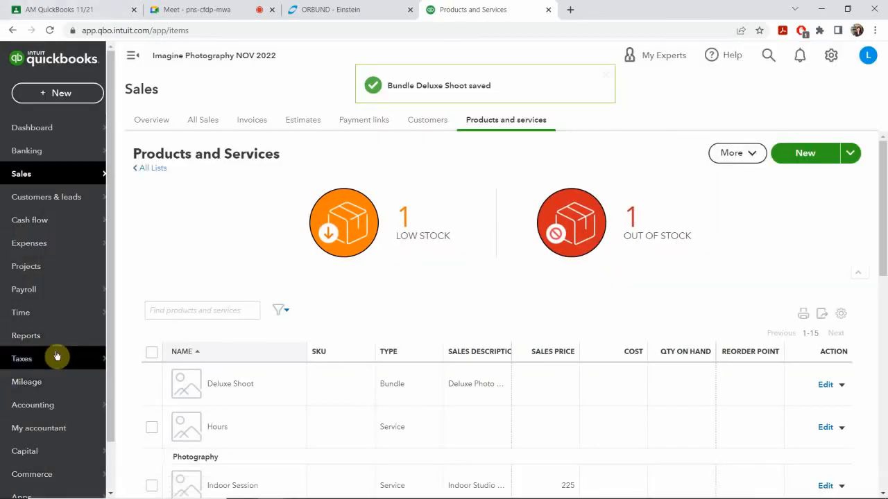
# Review the products and services list from the Deluxe Shoot bundle through the final Sales entry.
pyautogui.scroll(-4, 262, 392)
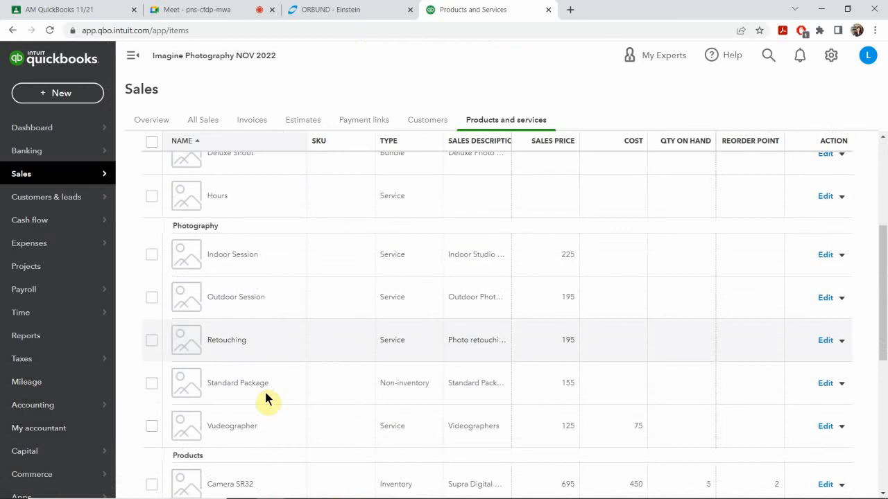
pyautogui.scroll(-4, 267, 398)
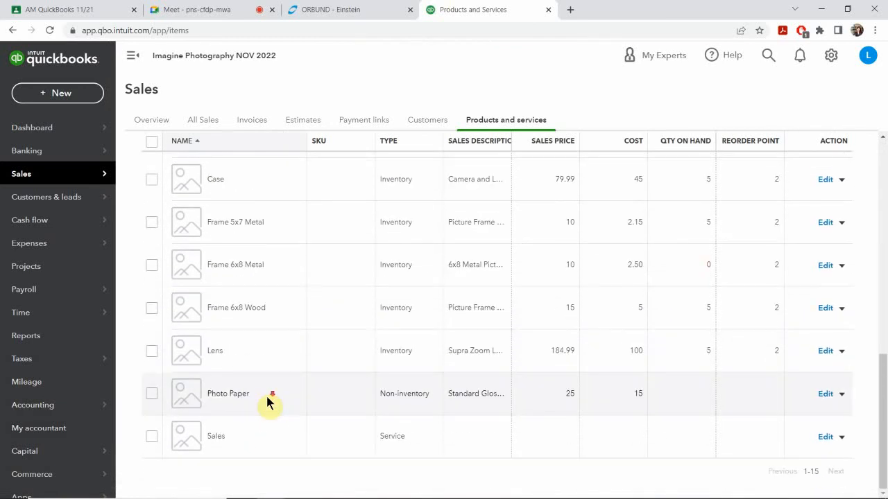
pyautogui.scroll(1, 274, 409)
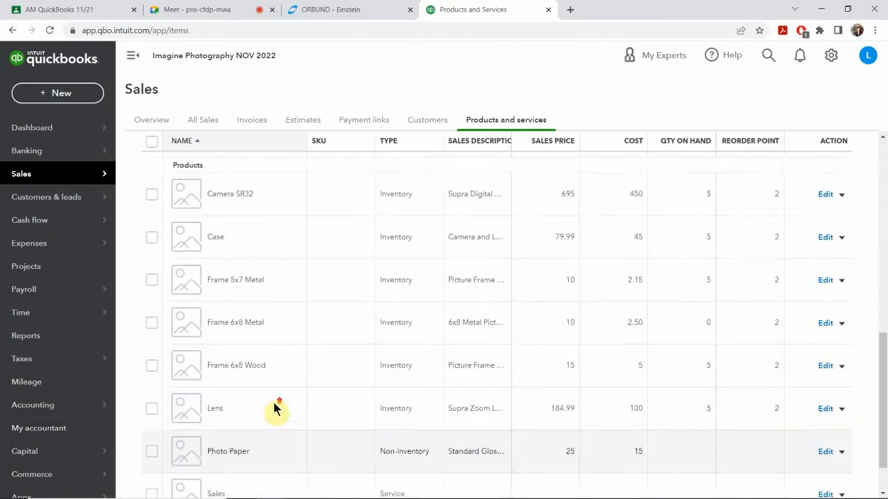
pyautogui.scroll(1, 274, 410)
pyautogui.scroll(1, 273, 410)
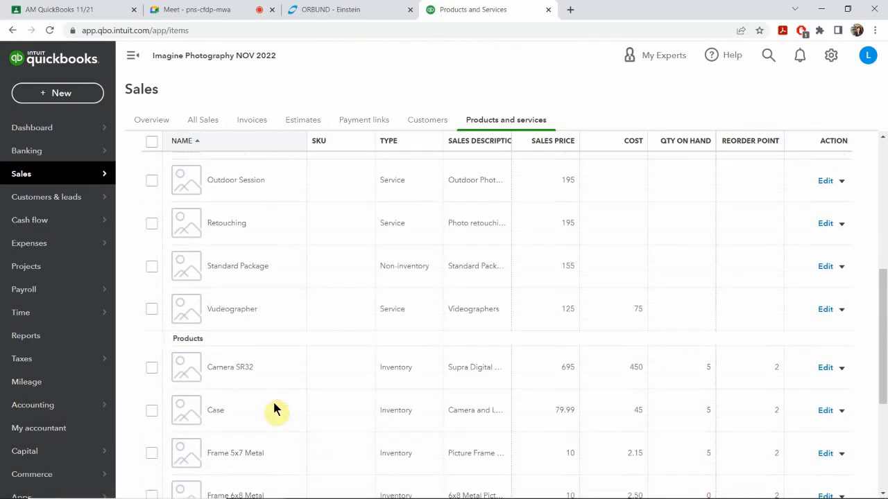
pyautogui.scroll(1, 274, 409)
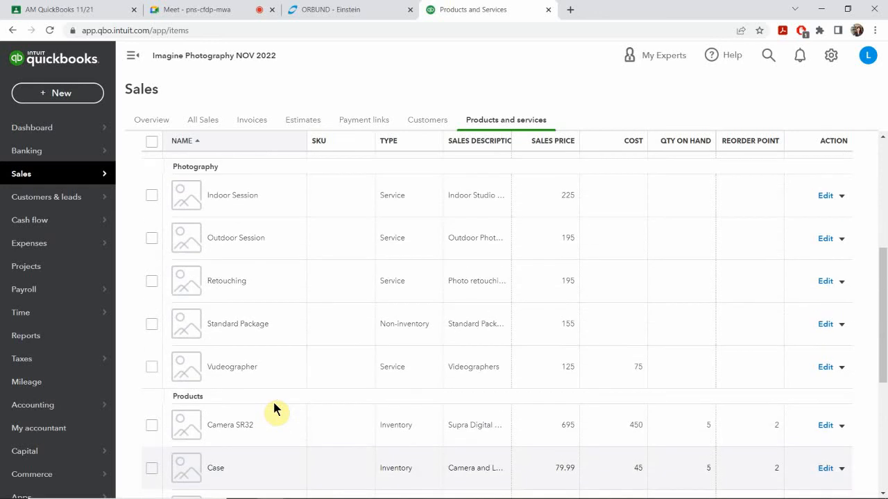
pyautogui.scroll(1, 273, 409)
pyautogui.scroll(2, 273, 409)
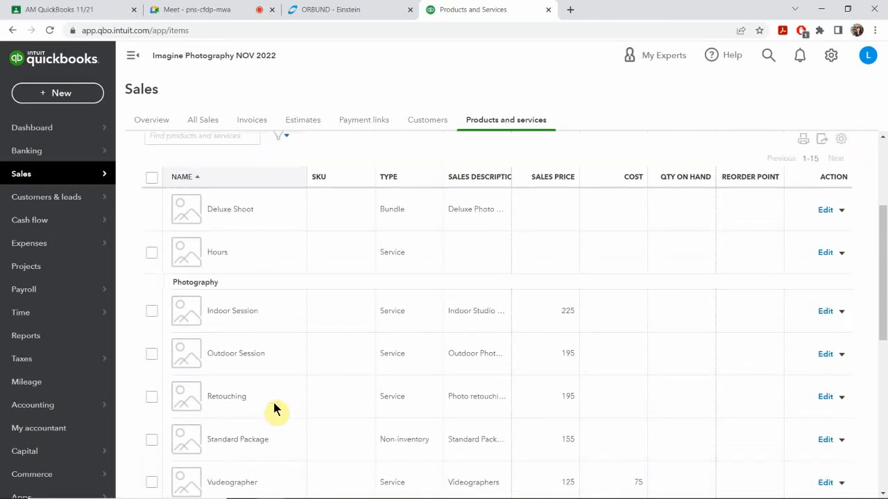
pyautogui.scroll(1, 274, 409)
pyautogui.scroll(-1, 274, 409)
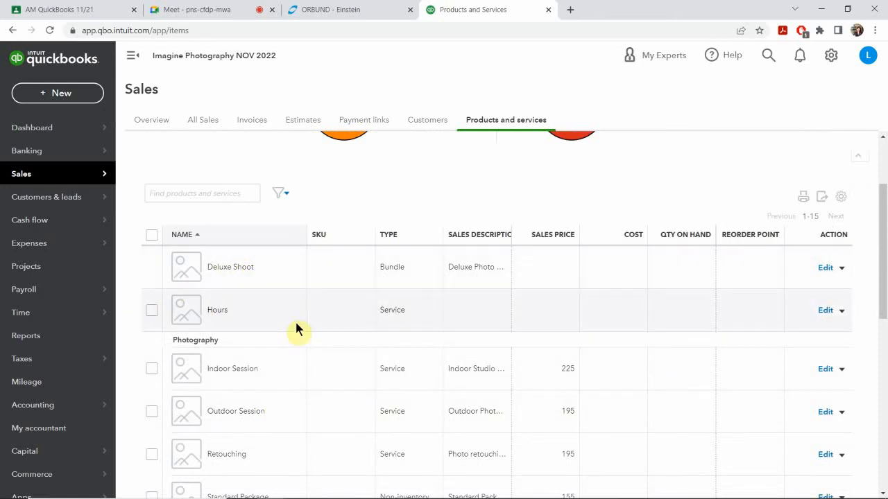
# Switch to PowerPoint to check the Bundle Item slide, and advance the slide show to the Lists slide.
pyautogui.moveTo(392, 486)
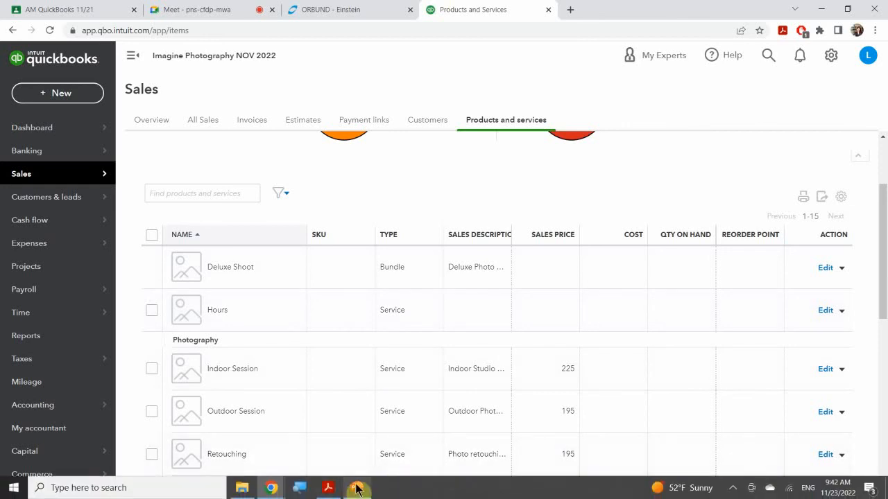
pyautogui.moveTo(357, 487)
pyautogui.click(365, 456)
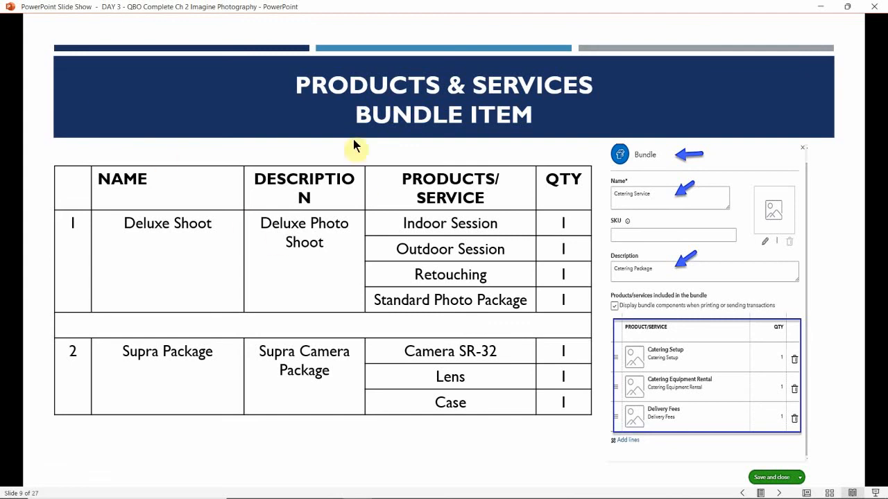
pyautogui.click(385, 316)
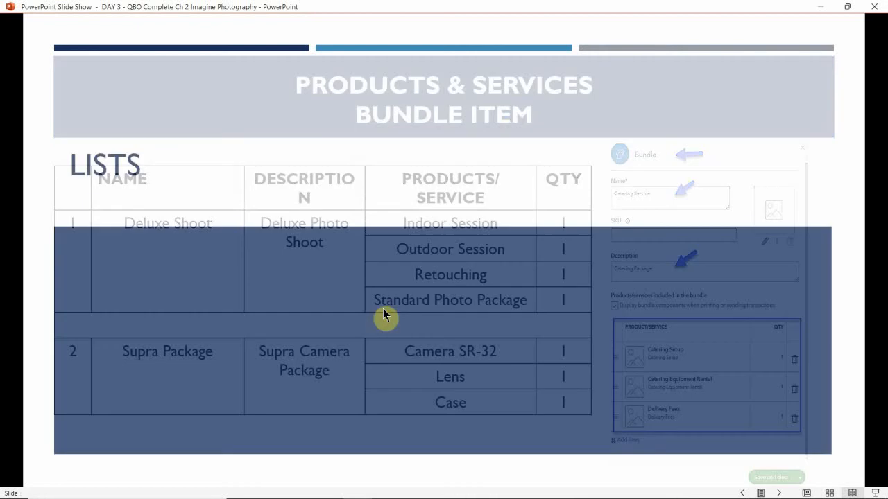
# Switch back to QuickBooks Online in Chrome and open the overview page of all company lists.
pyautogui.moveTo(409, 497)
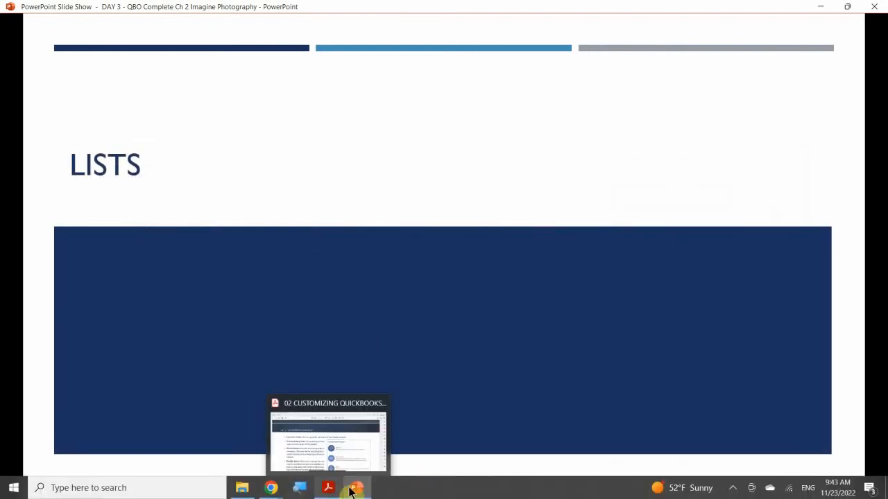
pyautogui.moveTo(357, 489)
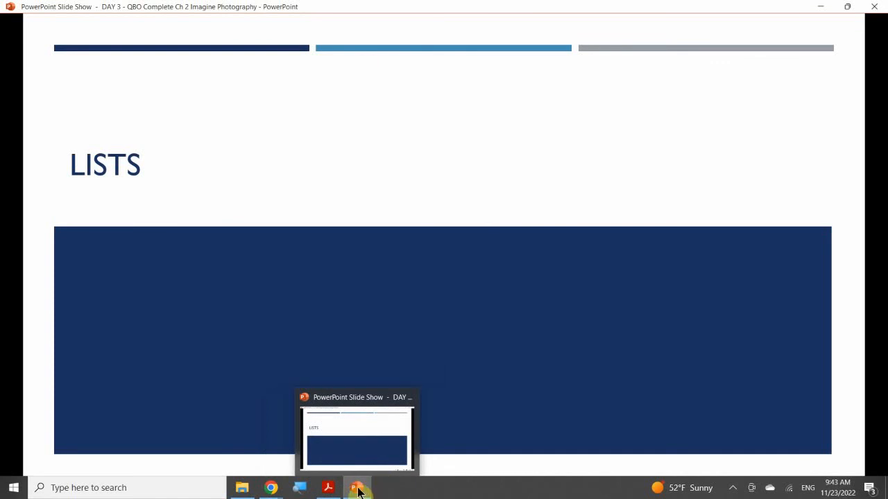
pyautogui.moveTo(271, 490)
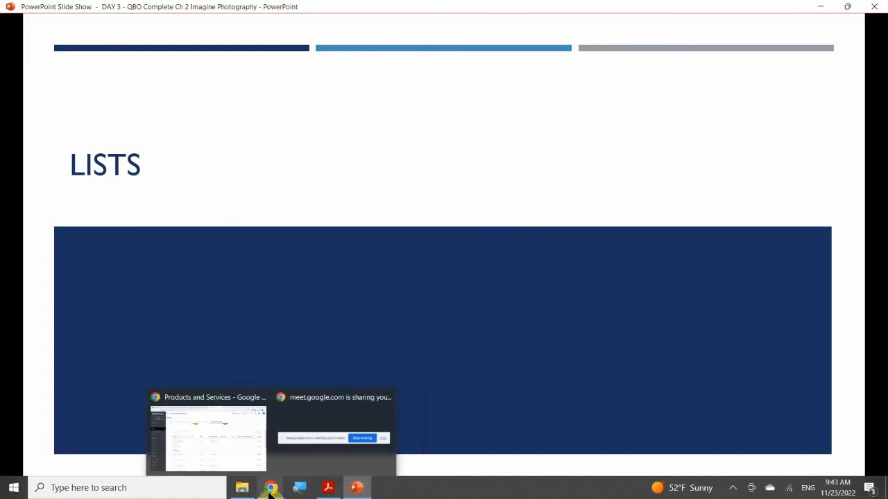
pyautogui.click(239, 457)
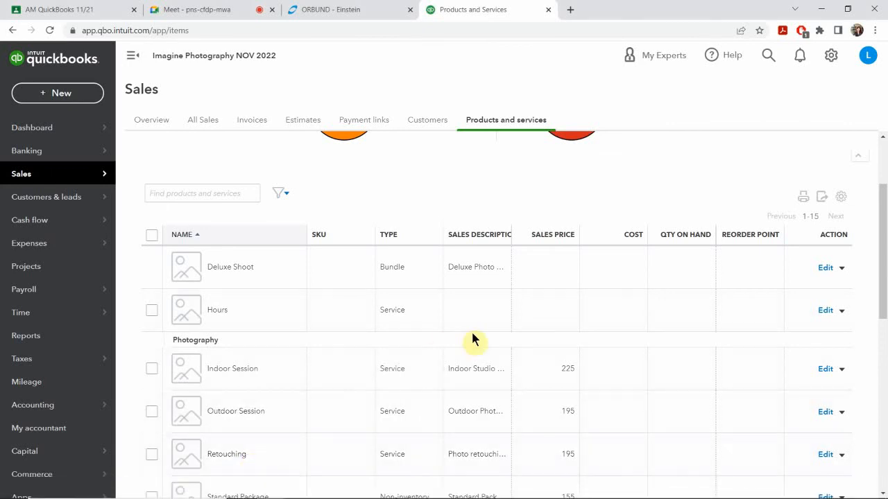
pyautogui.scroll(3, 472, 340)
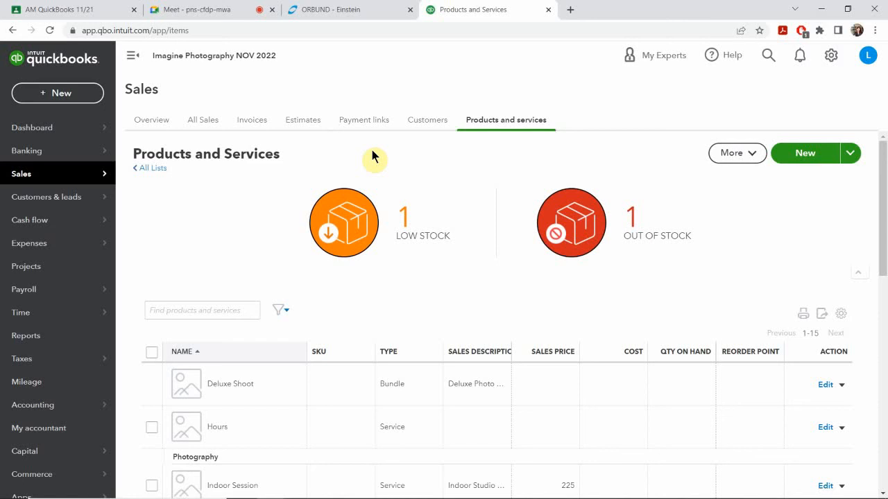
pyautogui.click(829, 55)
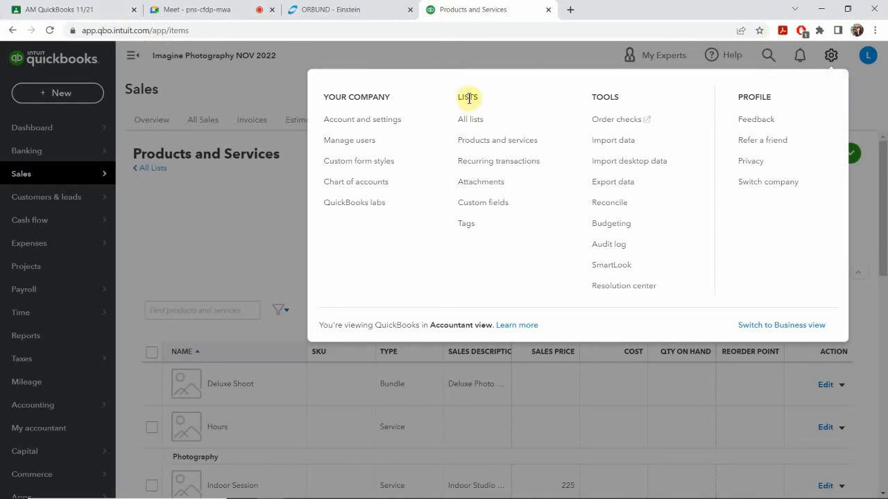
pyautogui.click(471, 120)
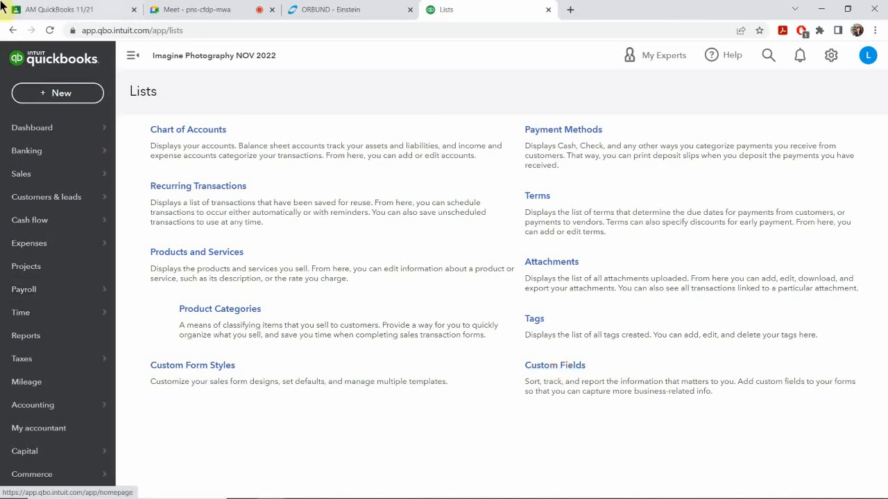
# In the company's advanced account settings, turn on class tracking and the warning for transactions not assigned a class.
pyautogui.click(830, 56)
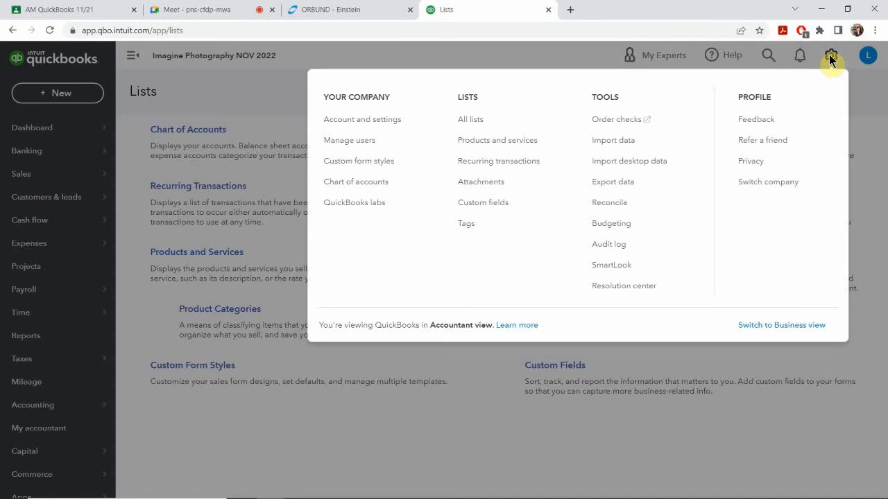
pyautogui.click(351, 125)
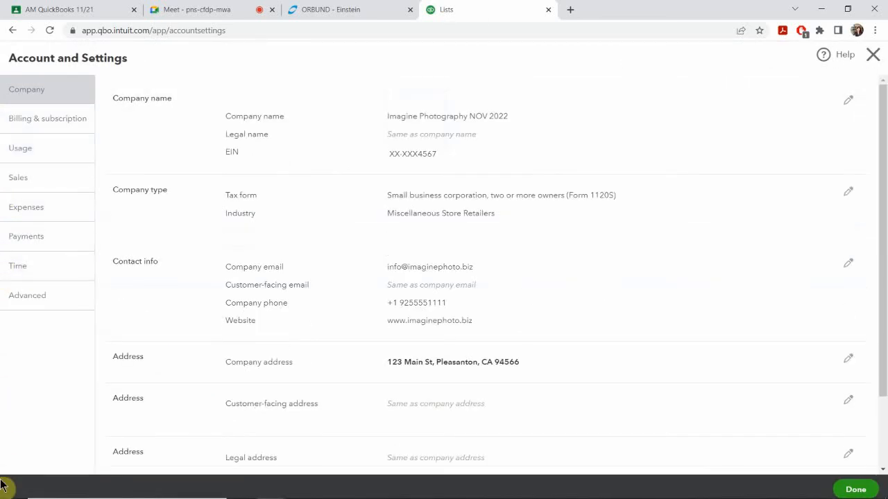
pyautogui.click(59, 290)
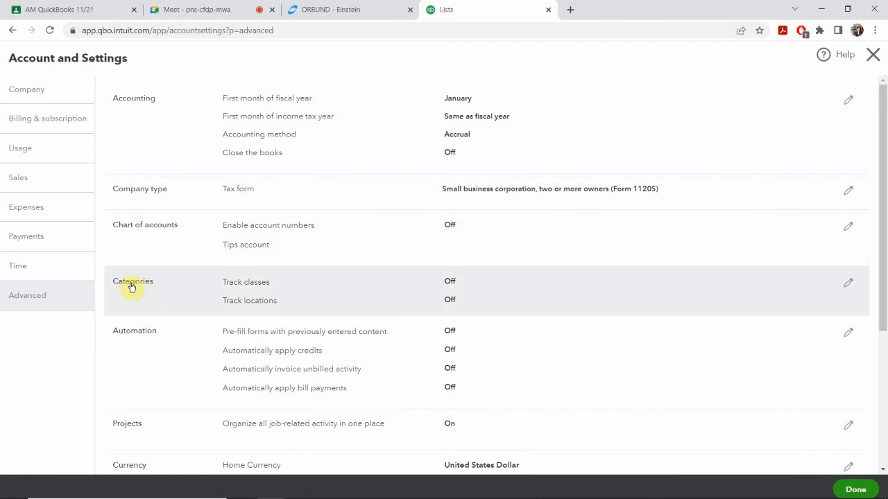
pyautogui.click(135, 291)
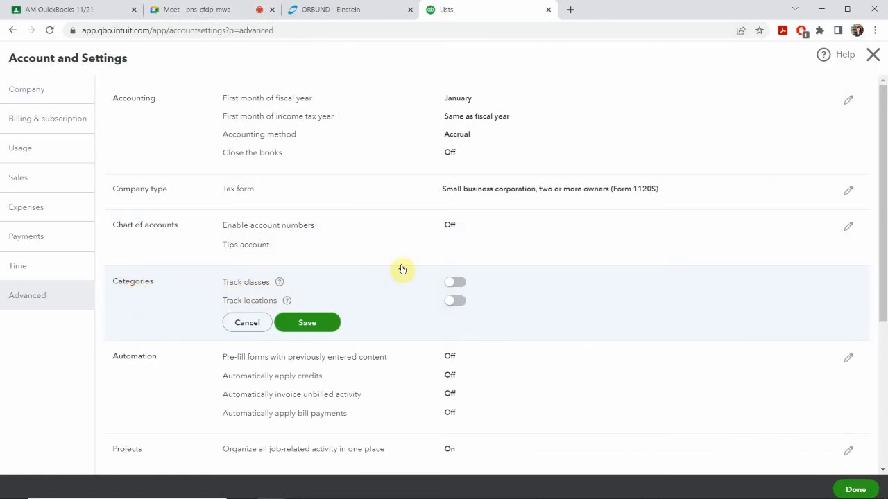
pyautogui.click(451, 283)
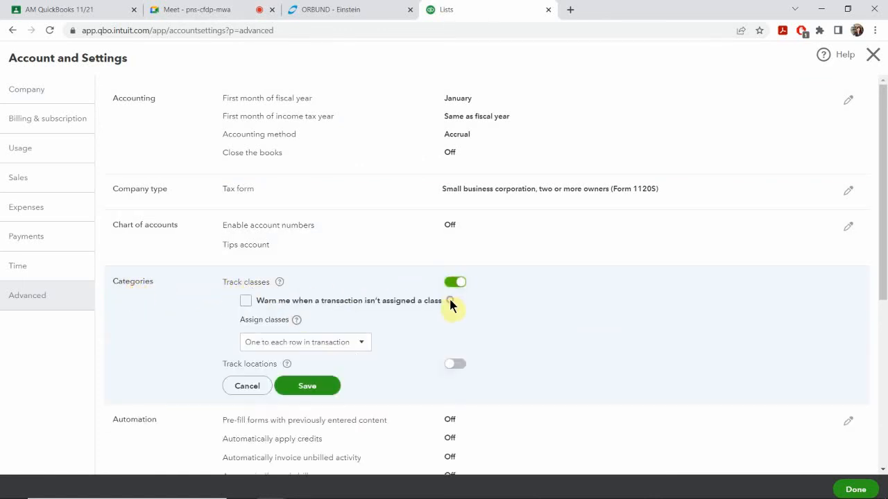
pyautogui.scroll(-1, 335, 332)
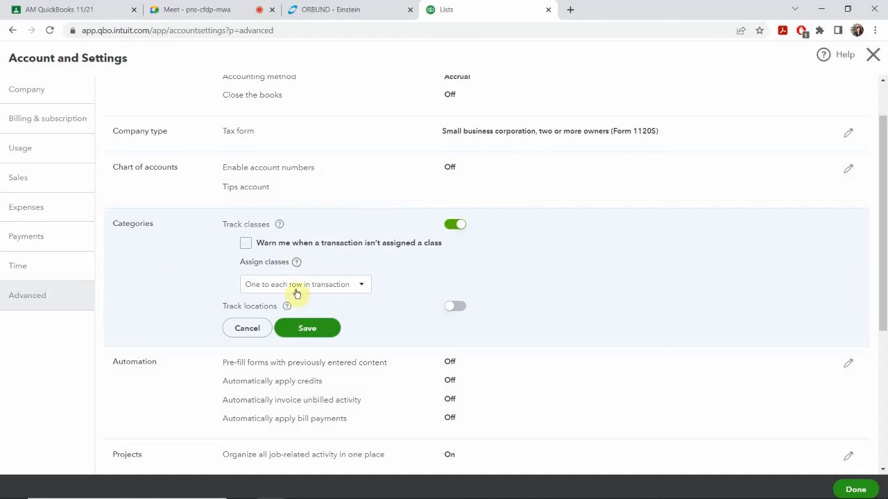
pyautogui.click(245, 244)
# Turn on location tracking with the label Location, save the category settings, and close the account settings.
pyautogui.click(454, 306)
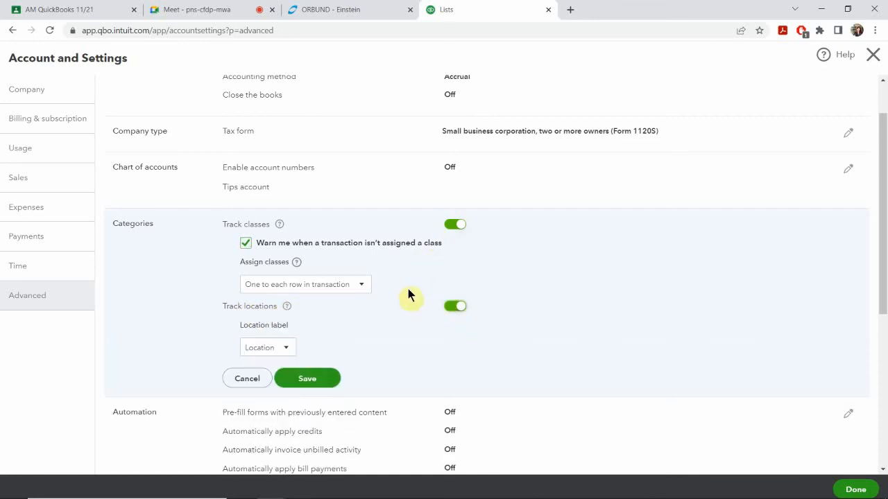
pyautogui.scroll(-1, 386, 307)
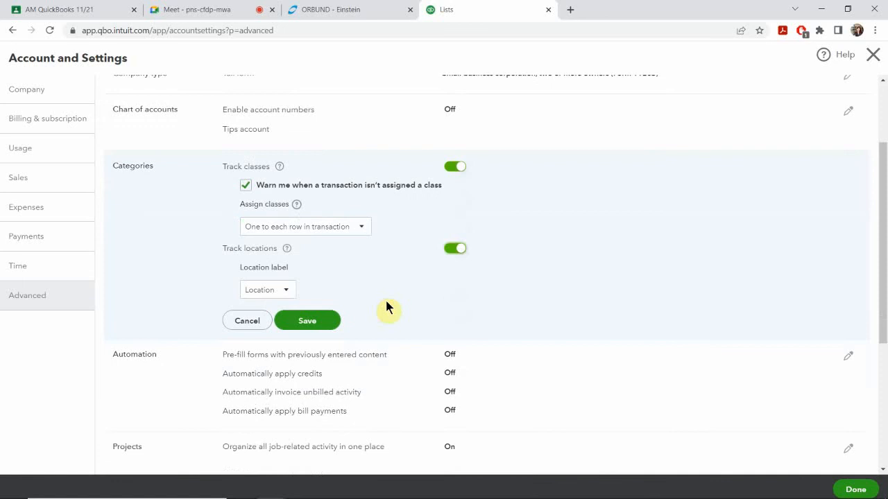
pyautogui.scroll(1, 388, 309)
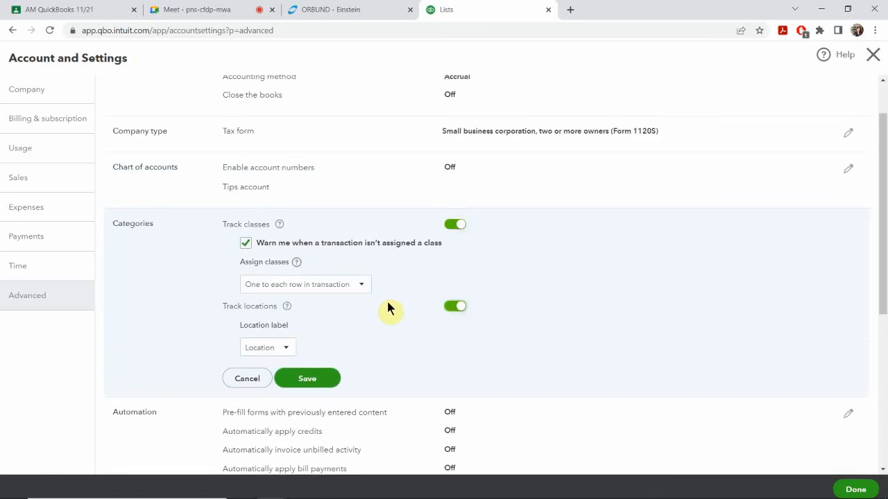
pyautogui.scroll(-1, 388, 308)
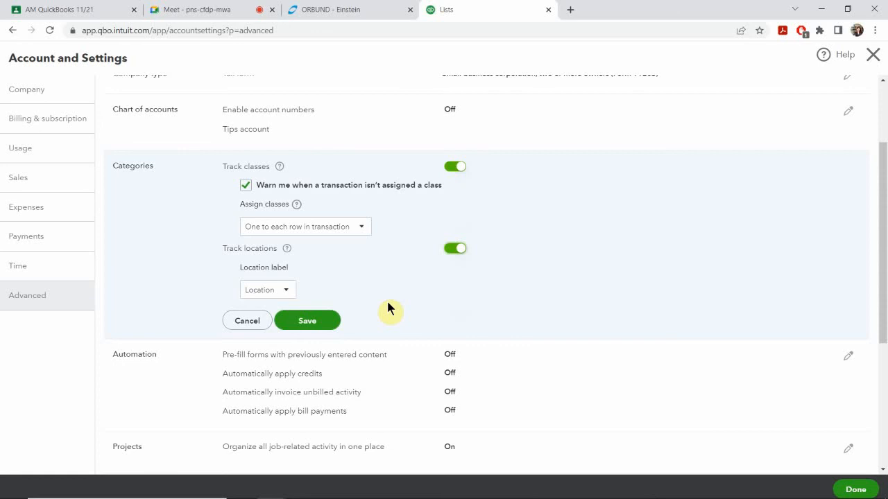
pyautogui.click(289, 291)
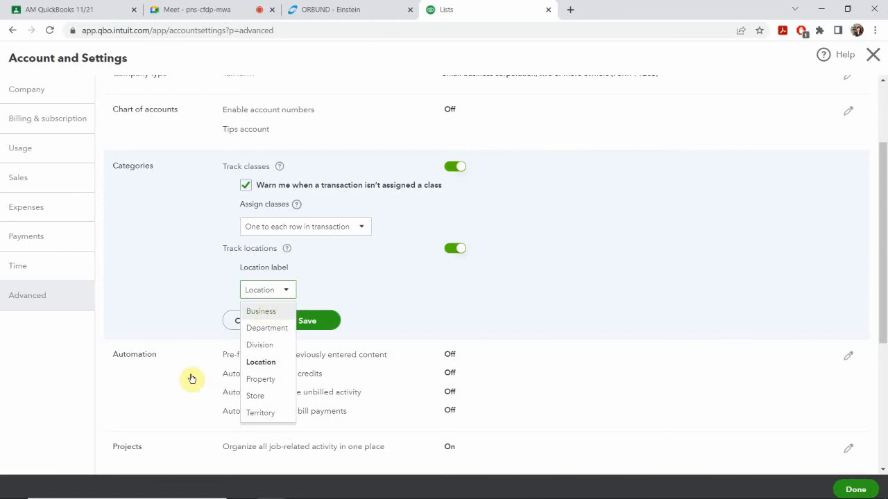
pyautogui.click(263, 362)
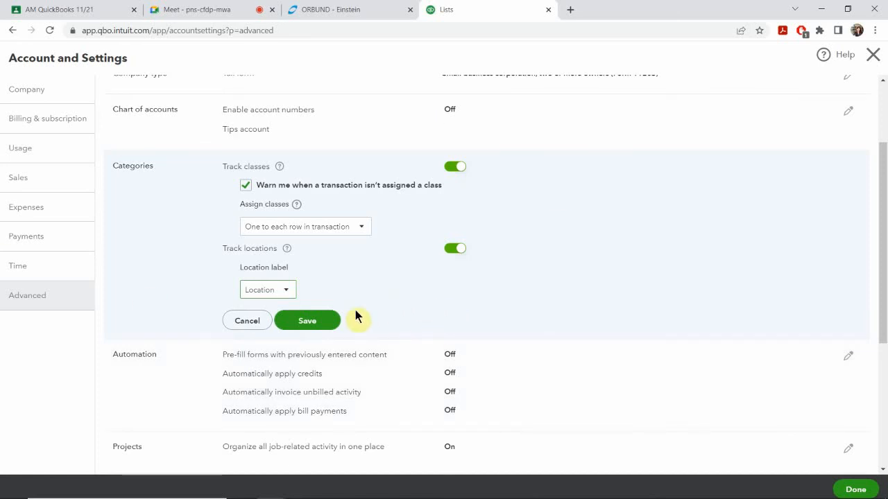
pyautogui.click(312, 322)
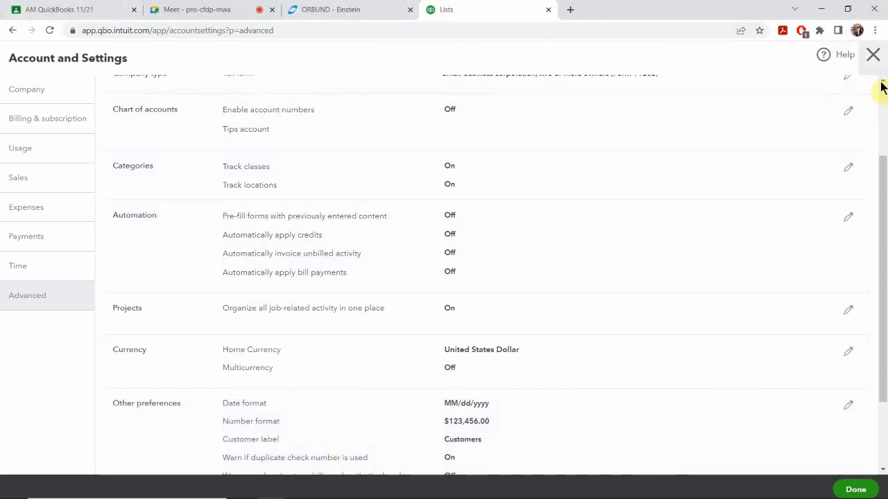
pyautogui.scroll(2, 880, 85)
pyautogui.click(873, 52)
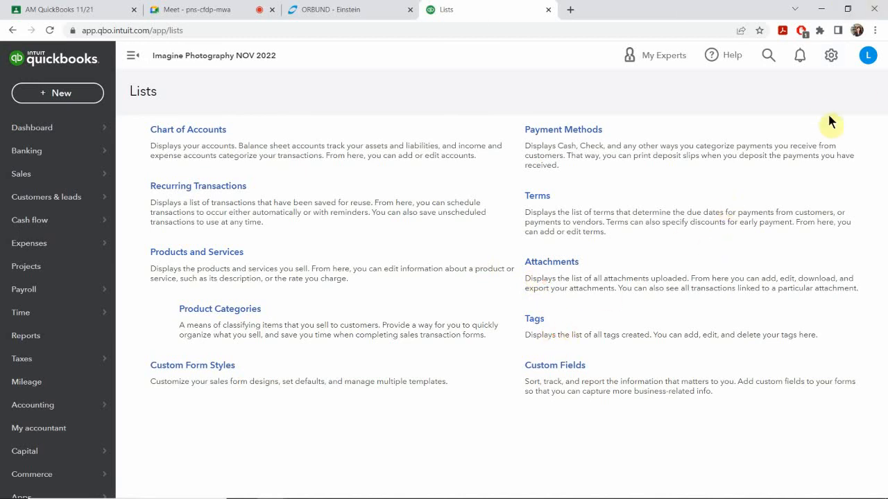
# Refresh the overview of all lists by visiting the Sales overview and returning, and check it for Classes and Locations.
pyautogui.click(830, 56)
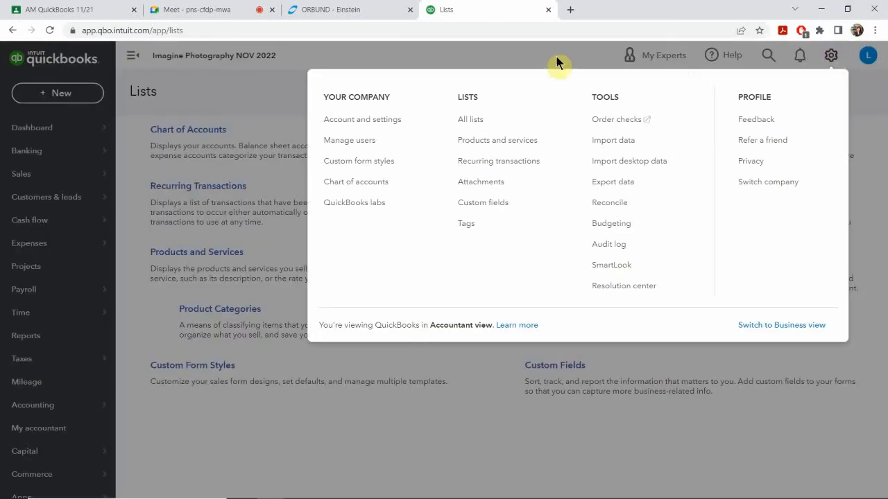
pyautogui.click(475, 119)
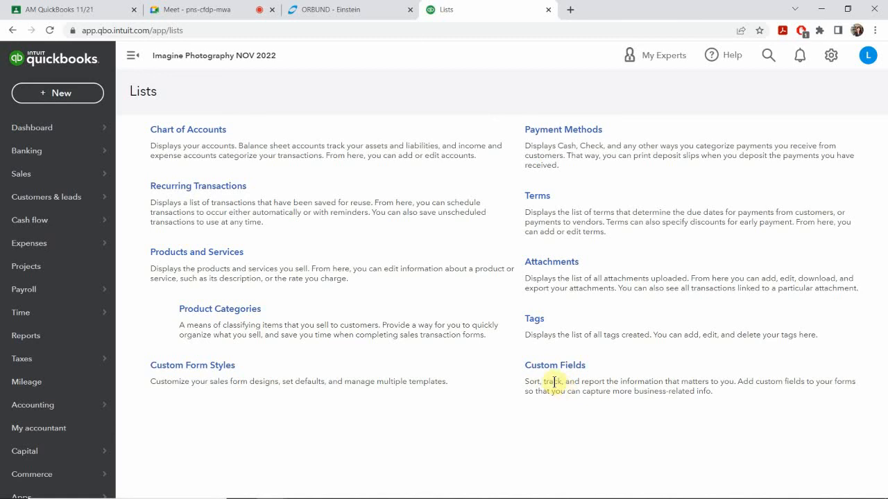
pyautogui.click(31, 174)
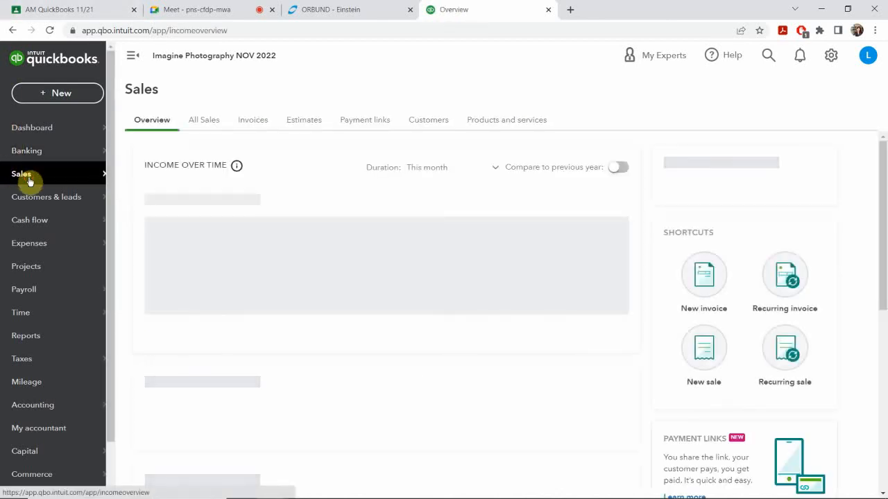
pyautogui.click(829, 56)
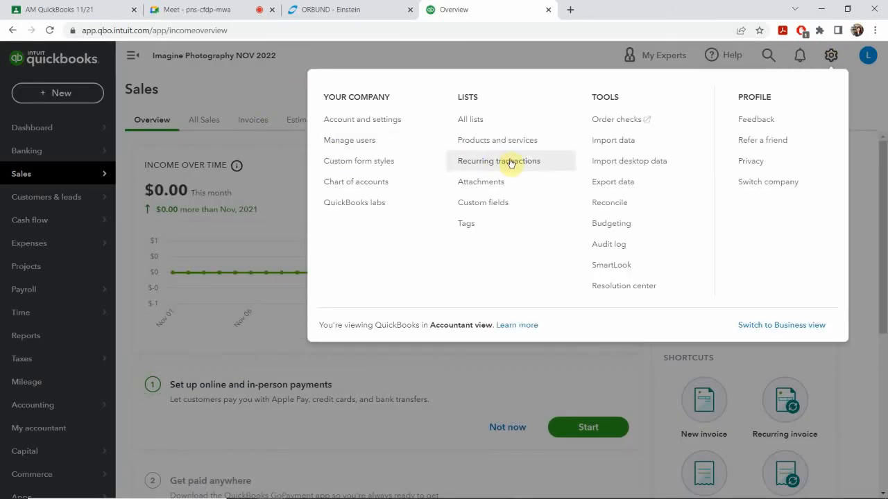
pyautogui.click(472, 121)
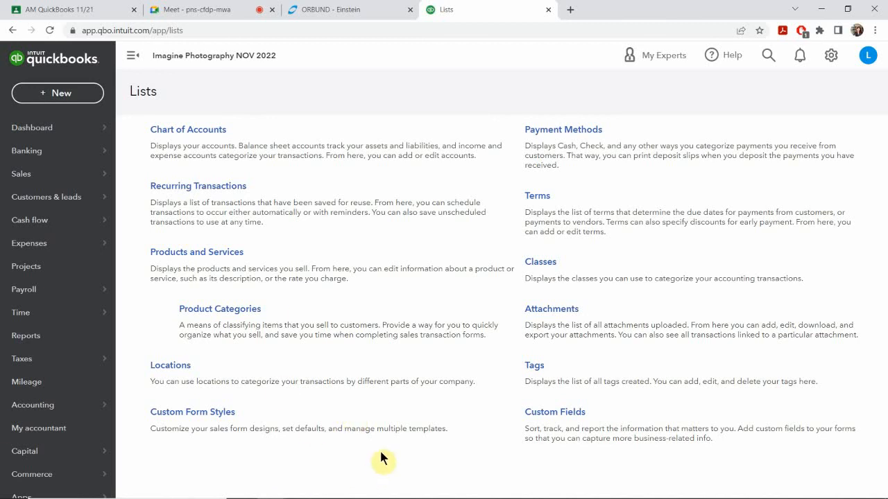
pyautogui.moveTo(380, 497)
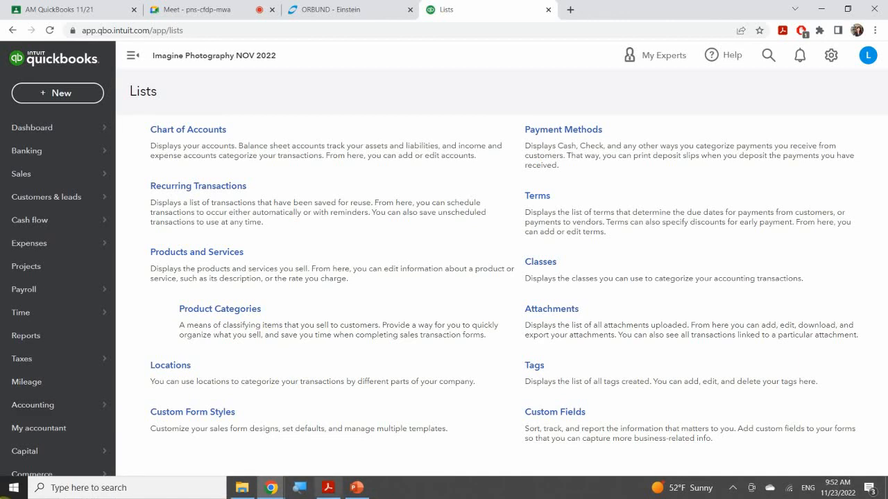
pyautogui.click(732, 489)
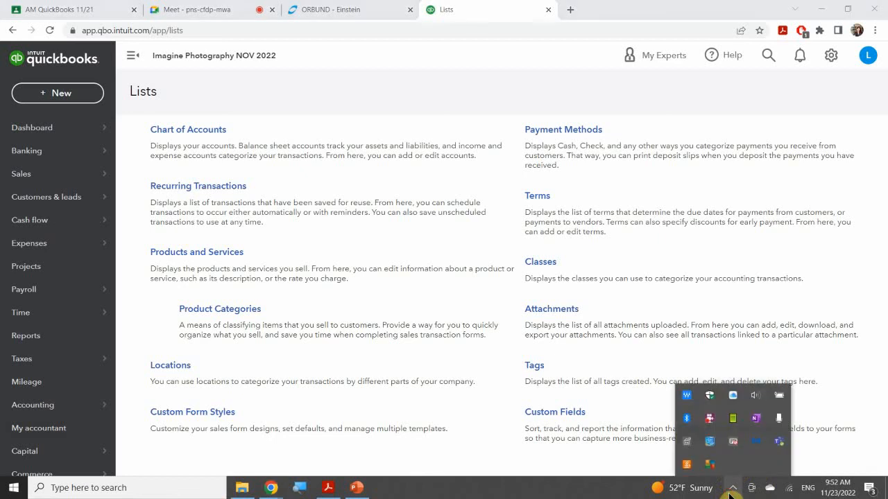
pyautogui.rightClick(708, 424)
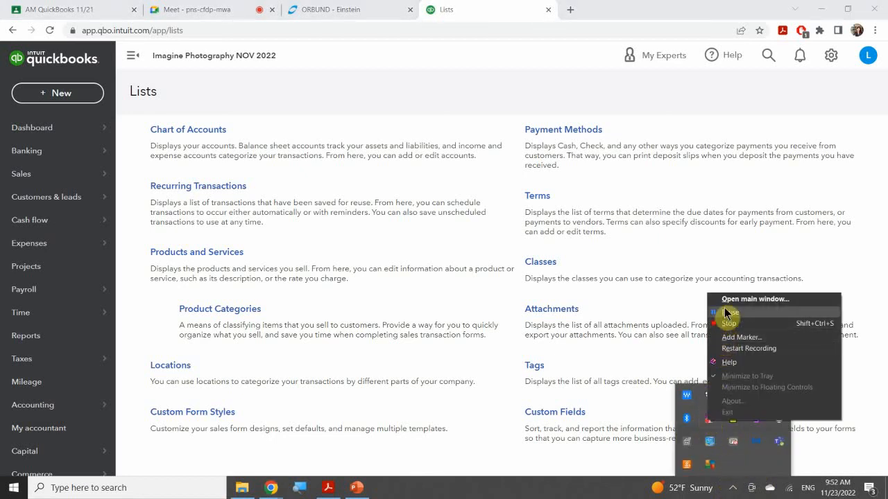